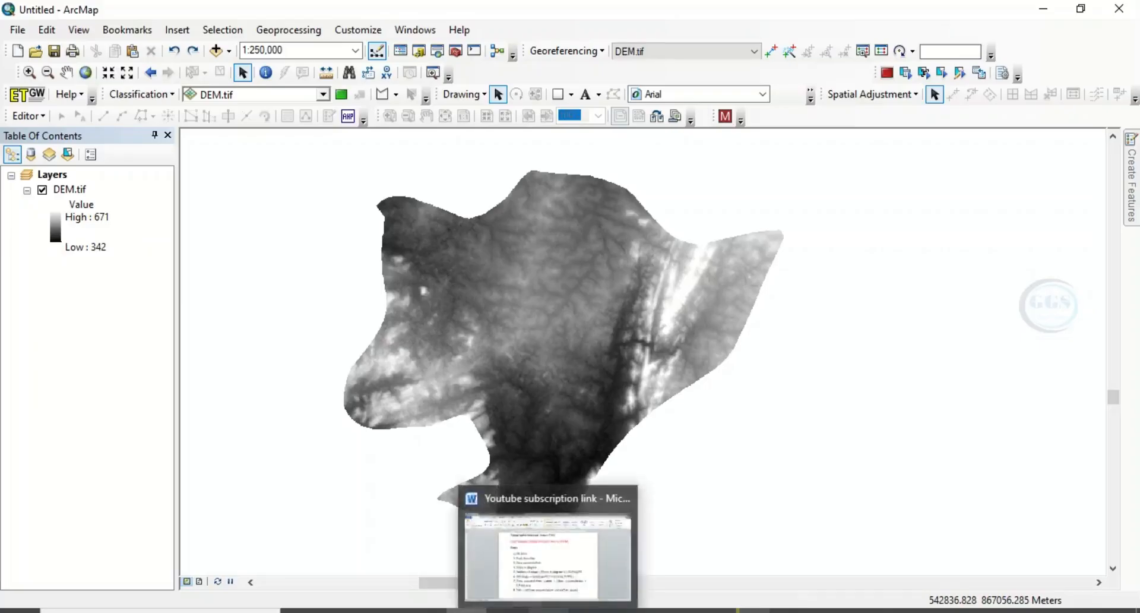
- Check the Topographic Wetness Index steps in the Word notes, return to ArcMap and open the Spatial Analyst Hydrology Fill tool
click(537, 538)
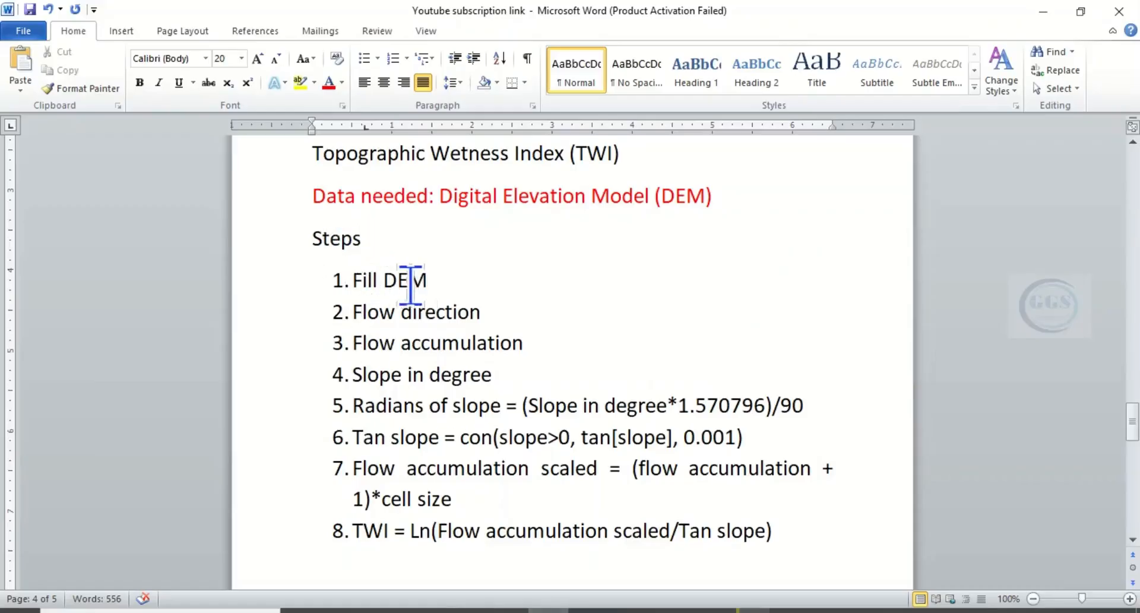
click(1043, 11)
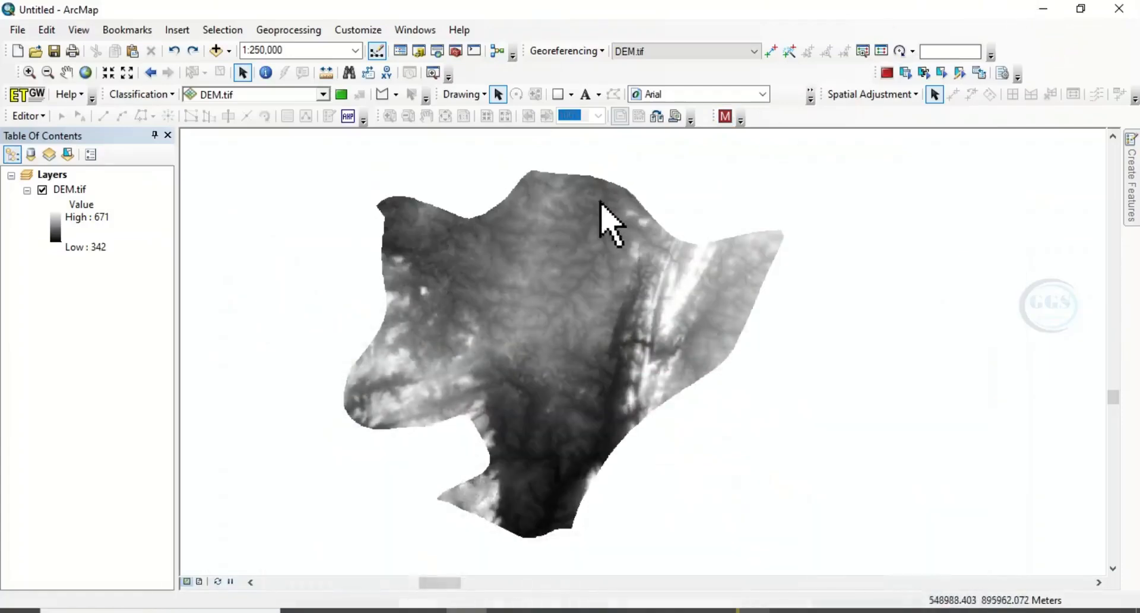
click(455, 51)
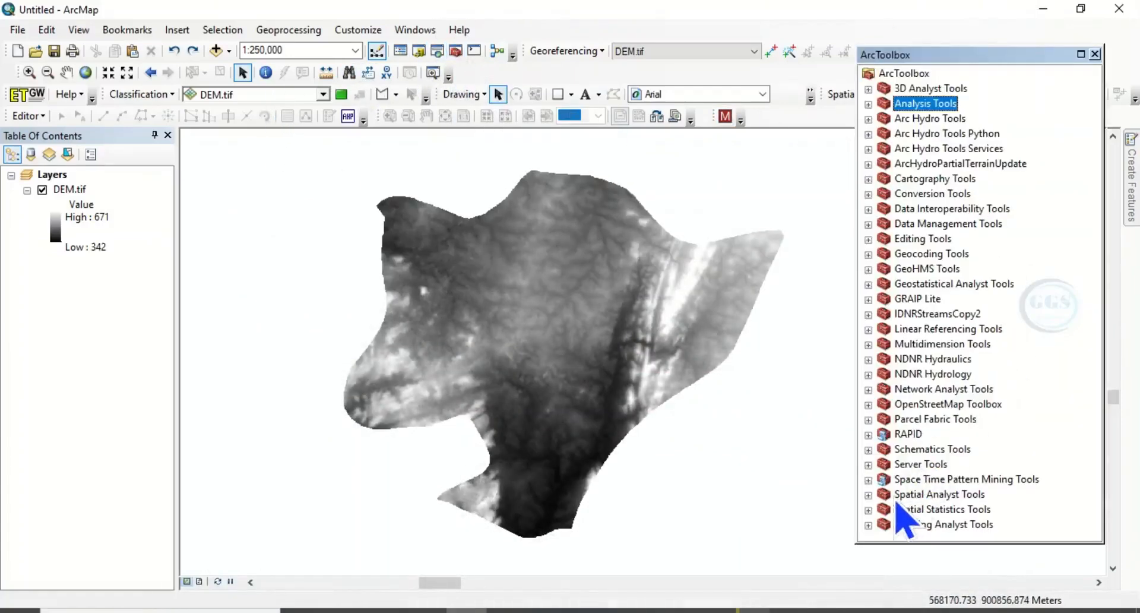
click(868, 495)
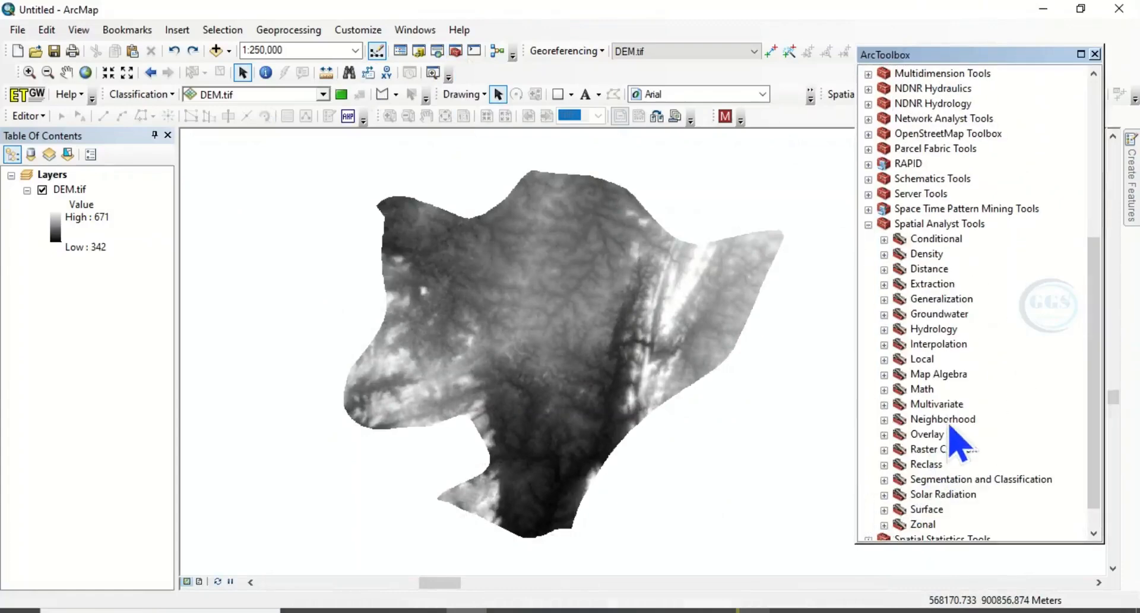
click(885, 329)
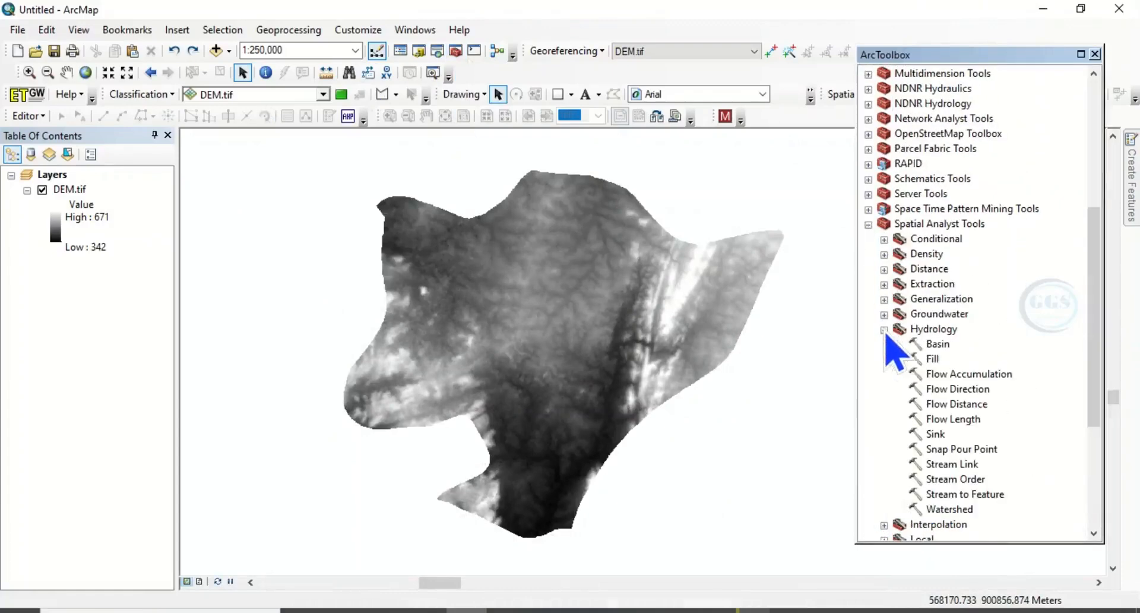
double_click(933, 360)
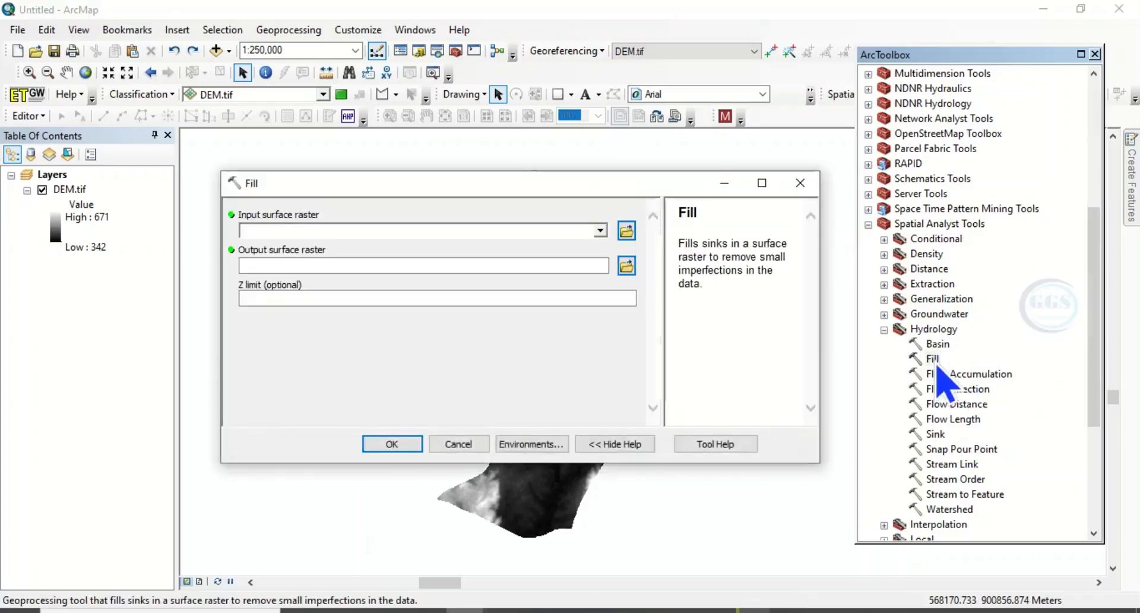
- Set DEM.tif as the input surface raster and save the output raster as Fill in the EXERCISE folder
click(600, 231)
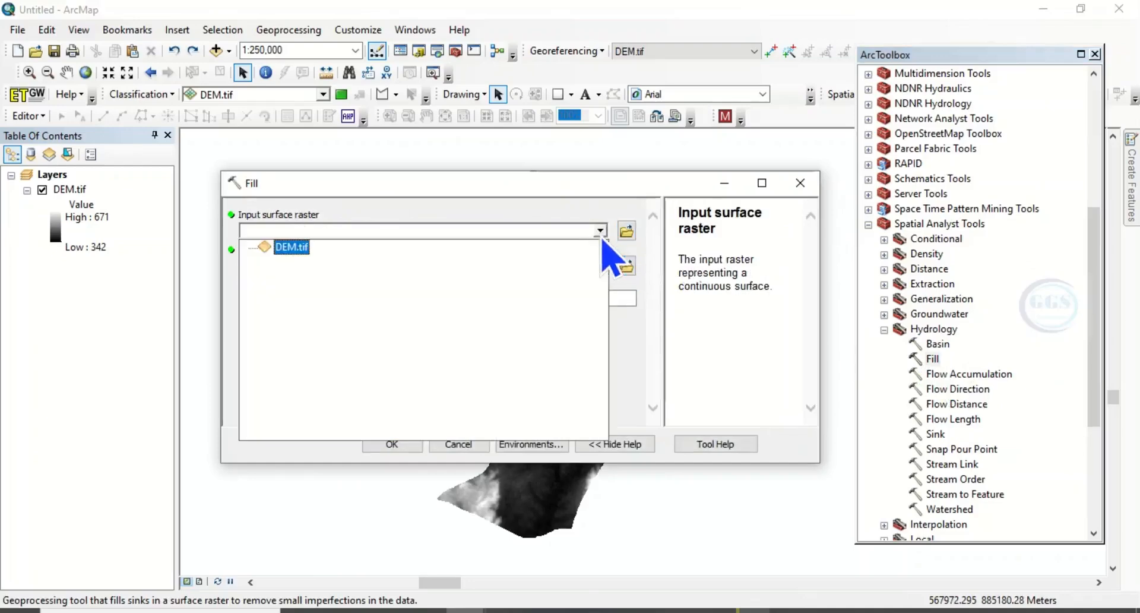
click(292, 250)
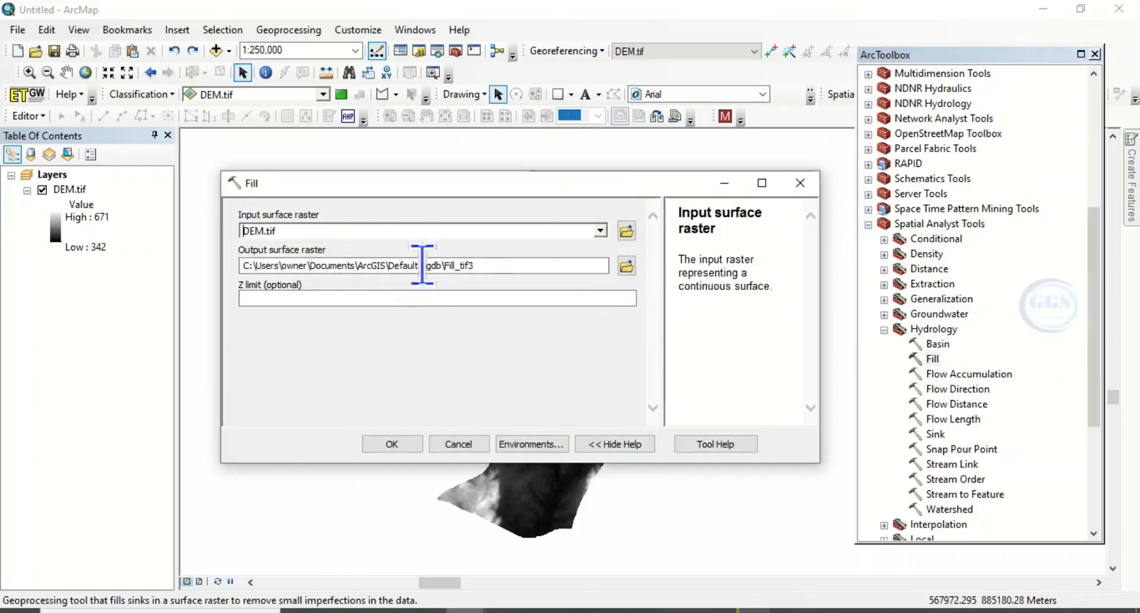
click(627, 265)
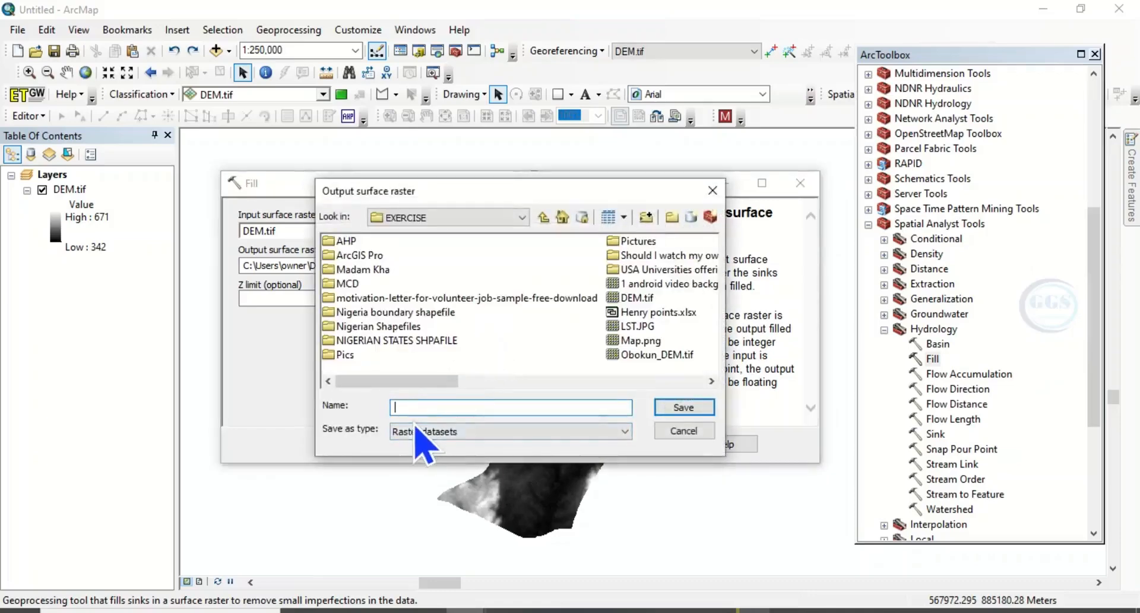
click(681, 408)
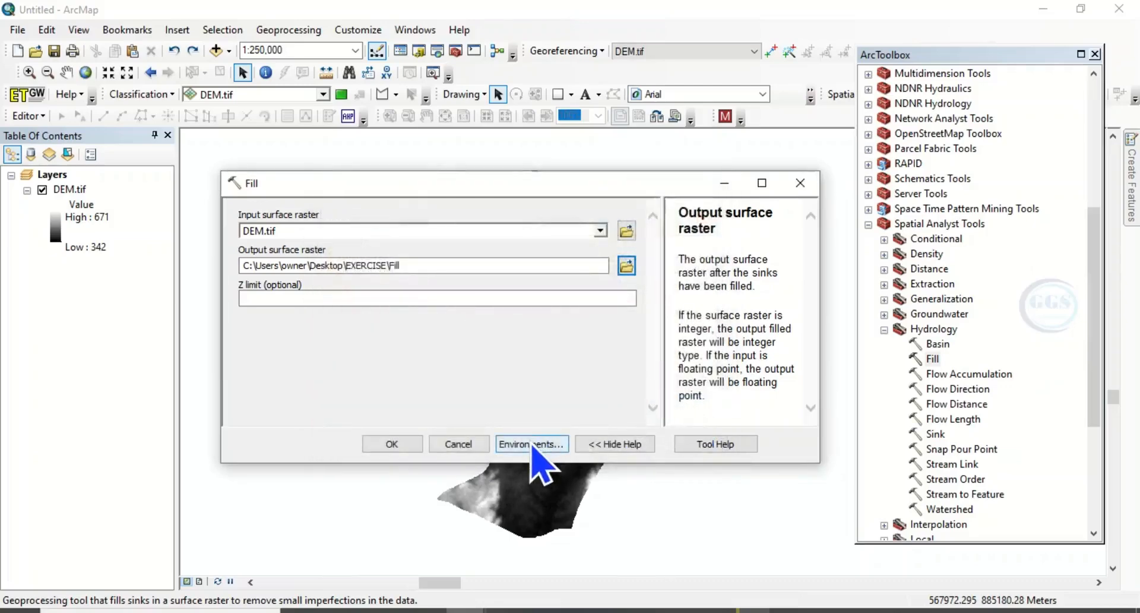
- In the Fill tool's environment settings, set the processing extent to Same as layer DEM.tif
click(533, 446)
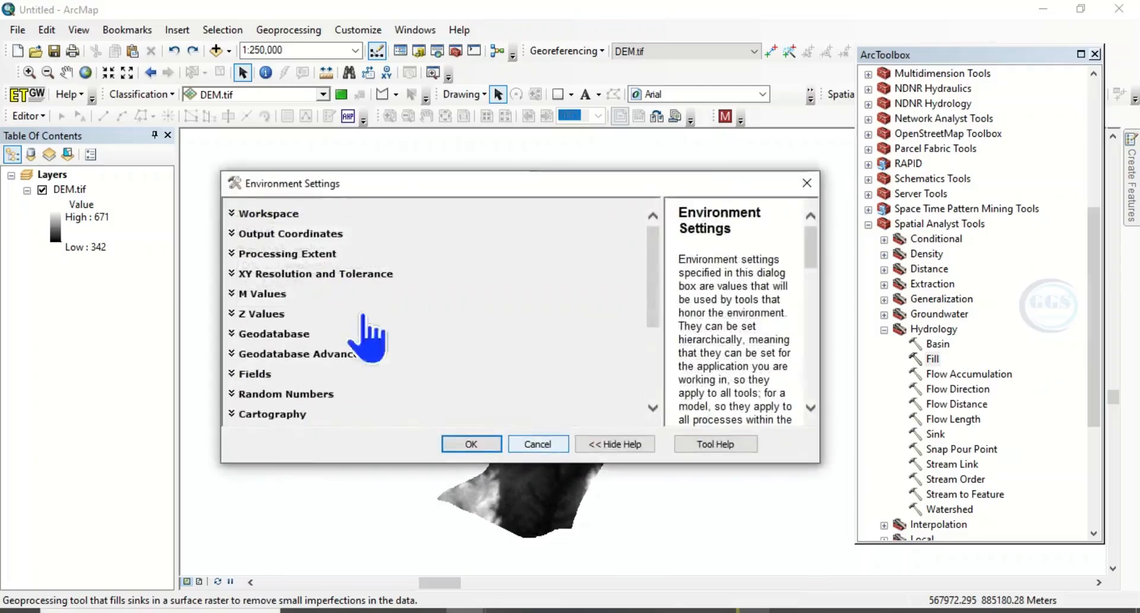
click(300, 253)
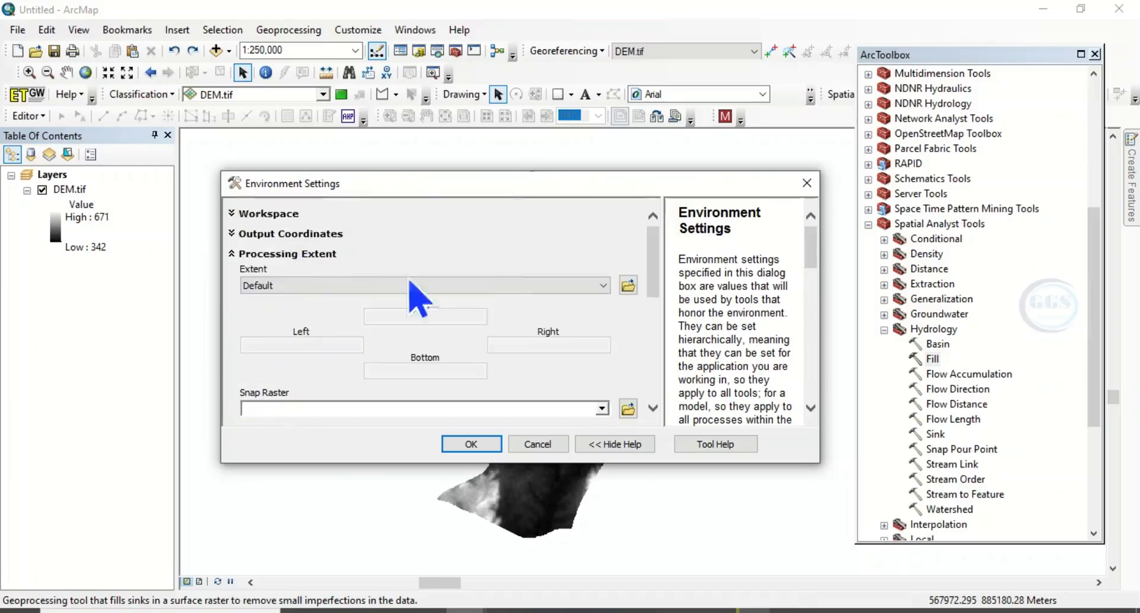
click(603, 286)
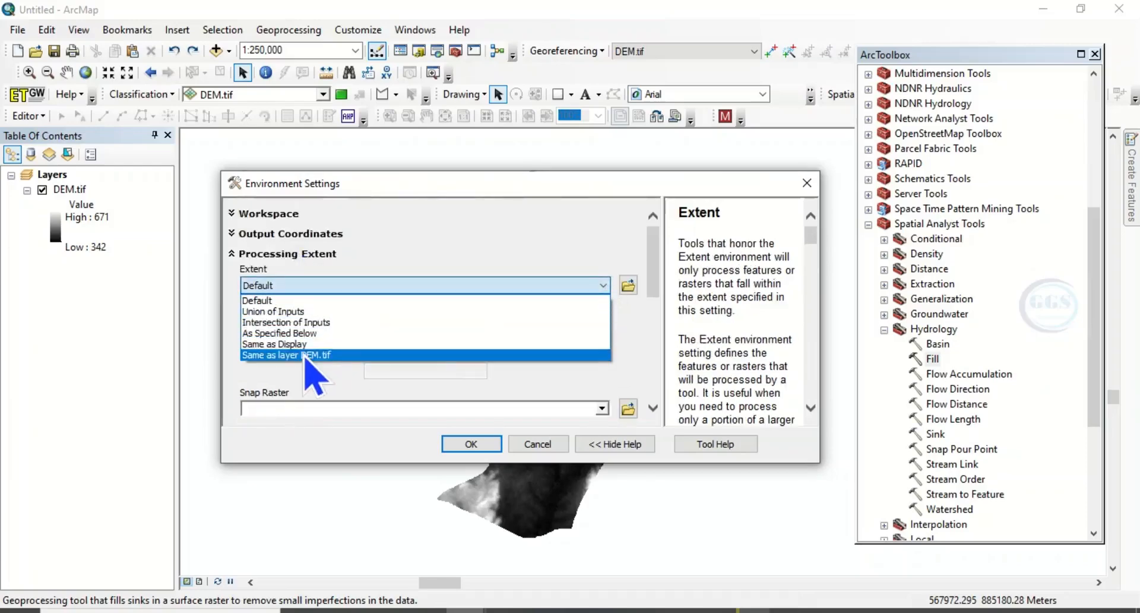
click(307, 355)
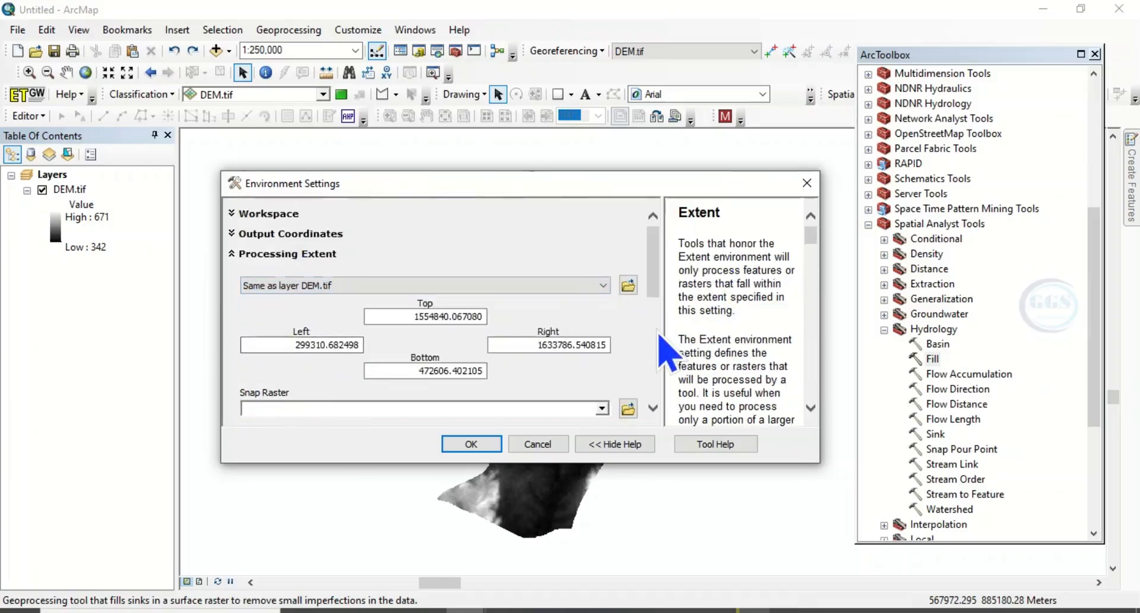
- Set the raster analysis mask to DEM.tif in the environment settings
scroll(661, 351, down, 3)
scroll(395, 356, down, 1)
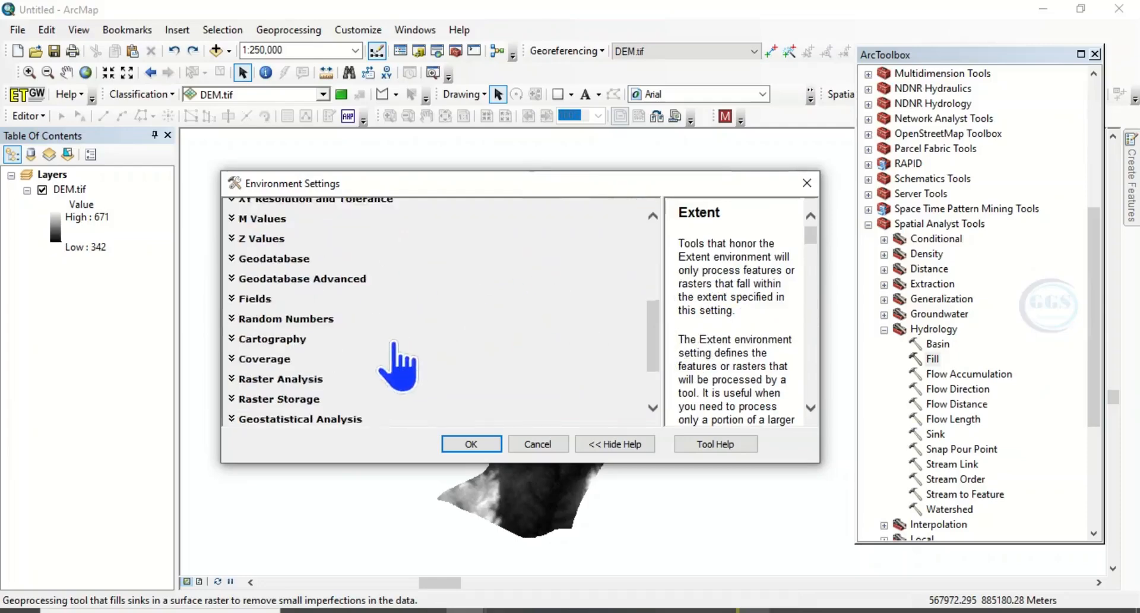
scroll(329, 380, down, 2)
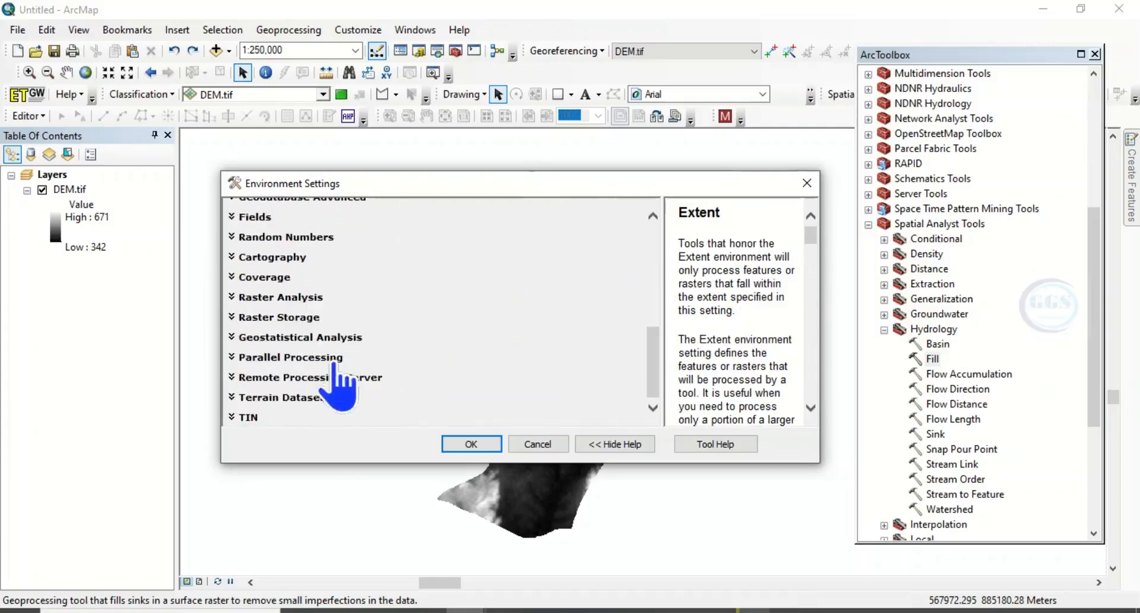
click(288, 297)
scroll(667, 377, down, 4)
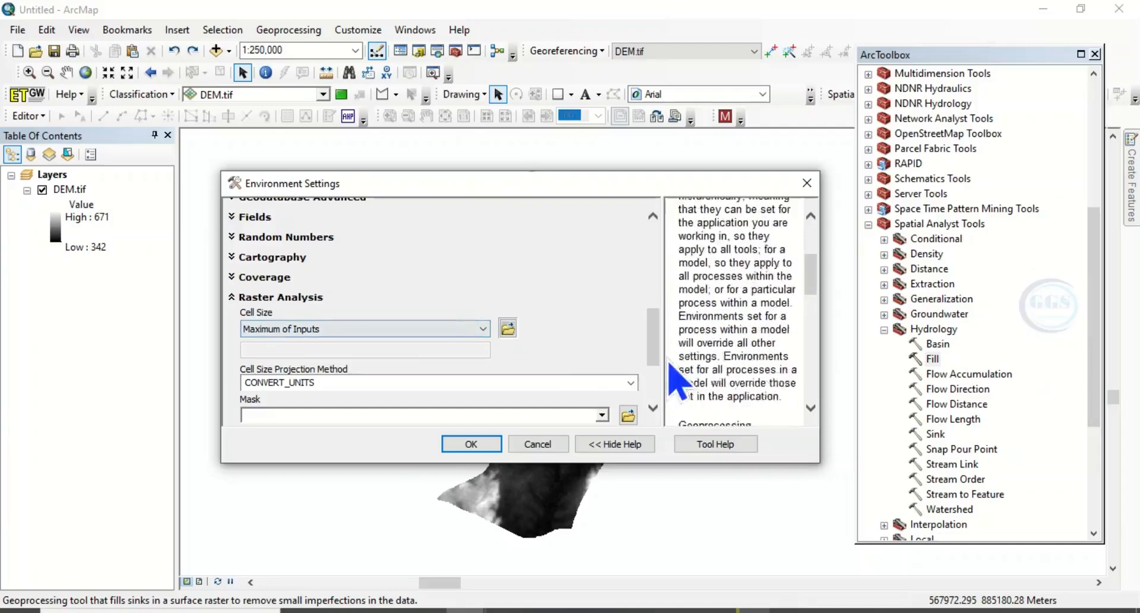
scroll(653, 371, down, 3)
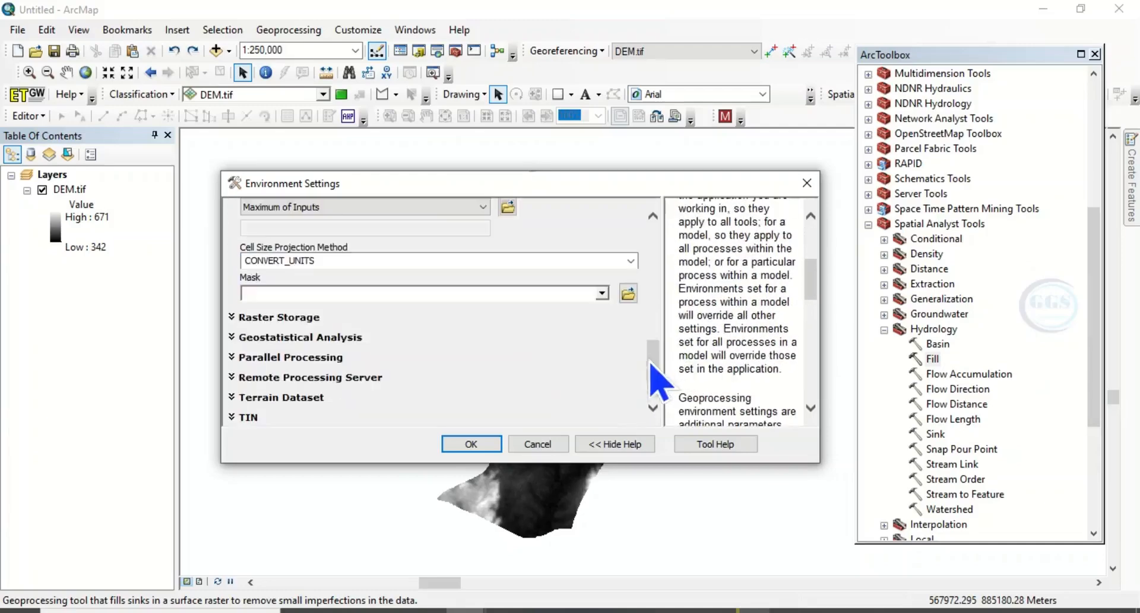
click(602, 294)
click(292, 310)
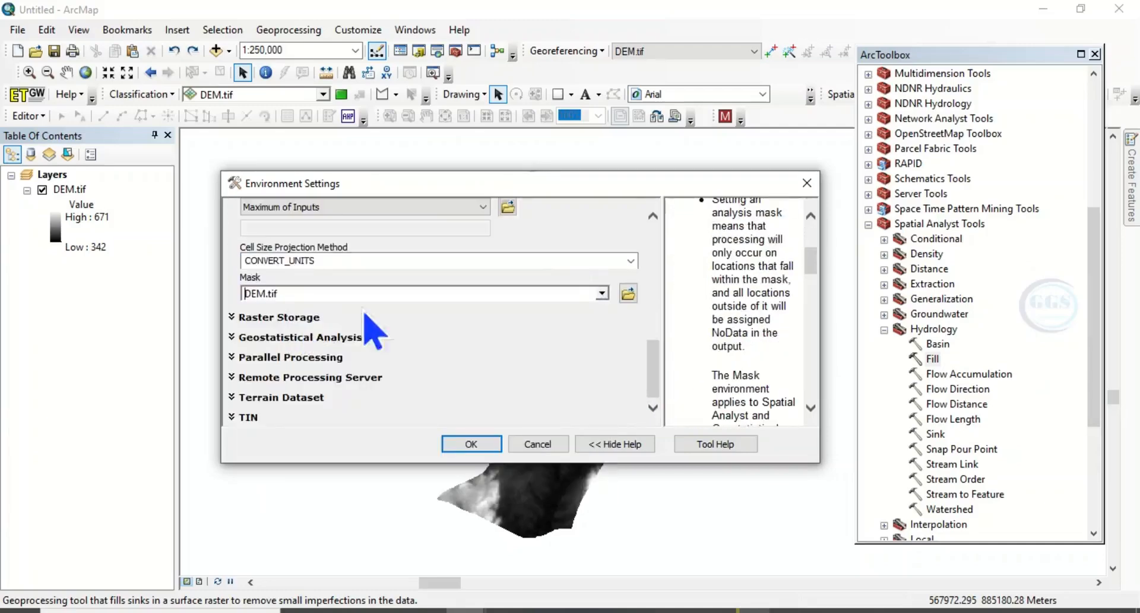
- Set the parallel processing factor to 0, accept the environment settings and run the Fill tool
click(297, 357)
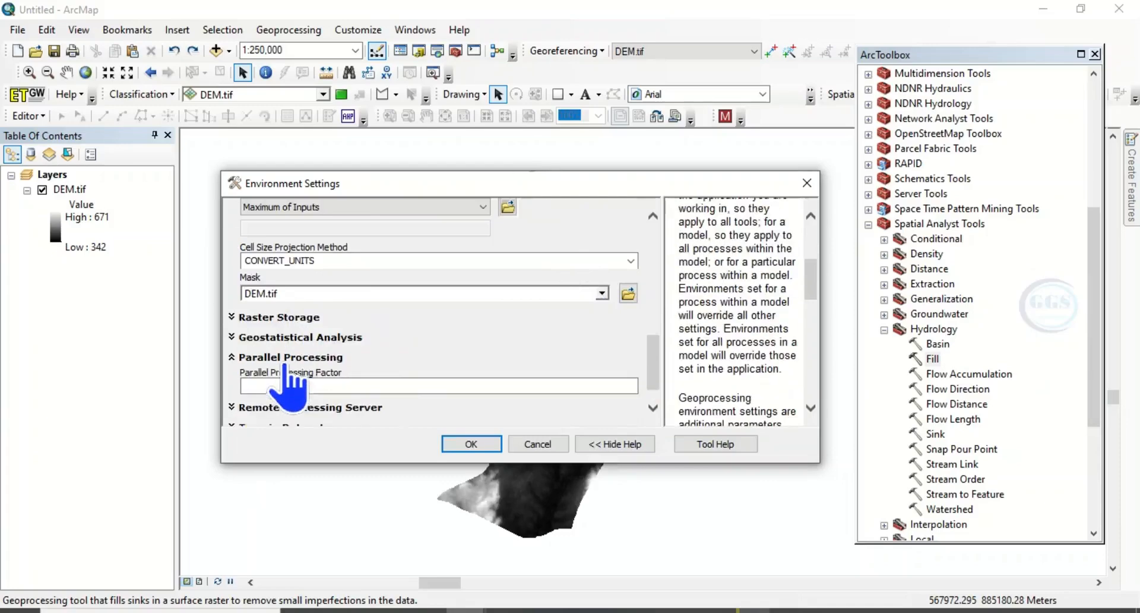
click(402, 385)
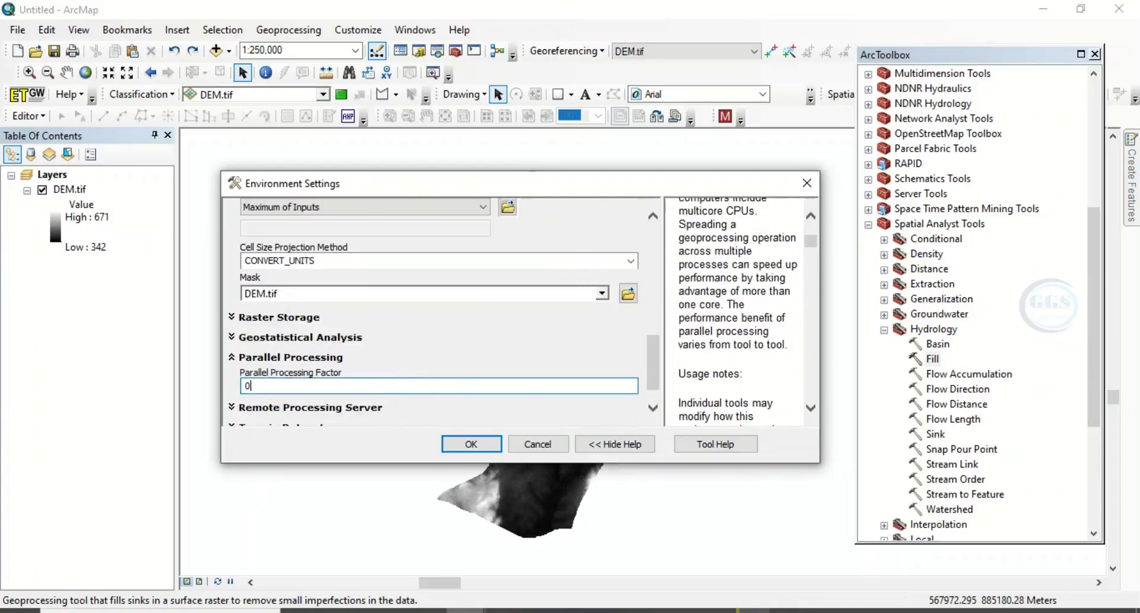
click(471, 444)
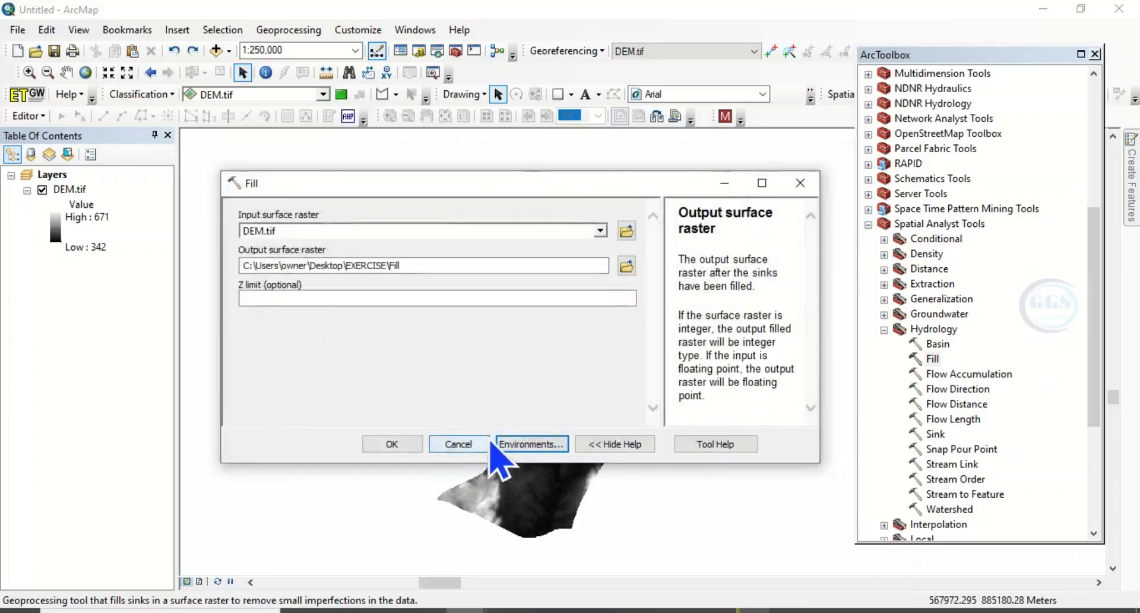
click(392, 444)
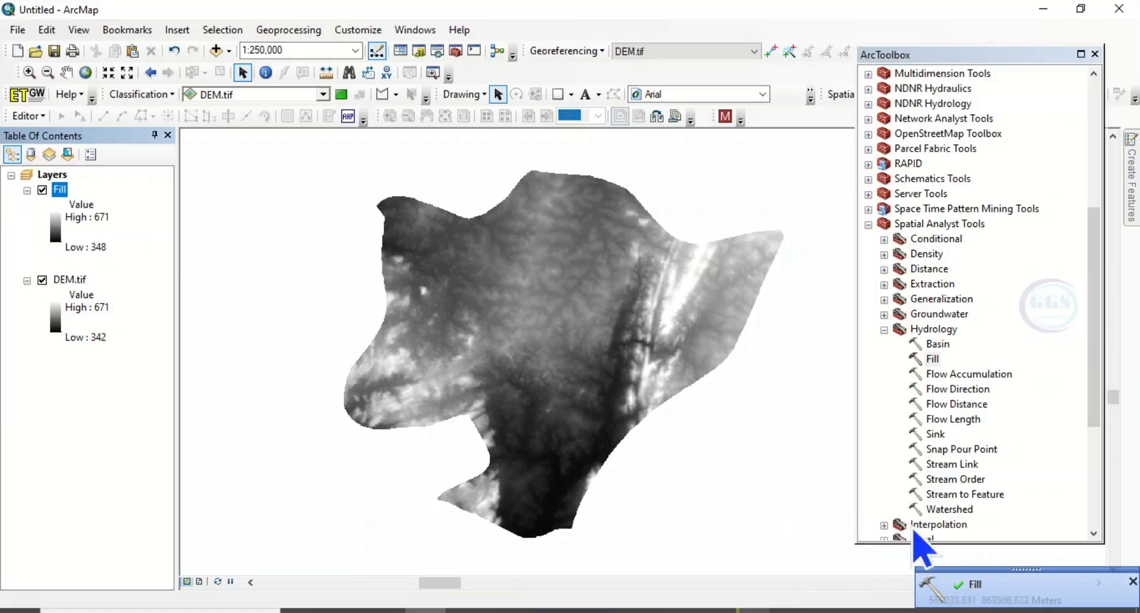
- Check the next step in the Word notes, then open the Flow Direction tool in ArcMap with Fill as the input surface raster
click(559, 605)
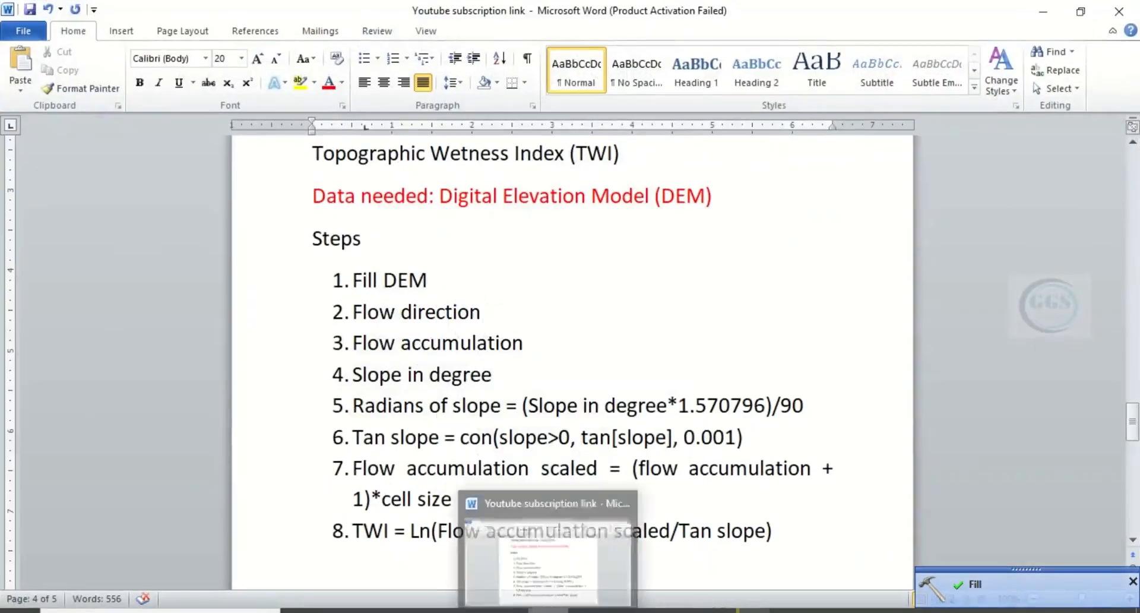
click(523, 605)
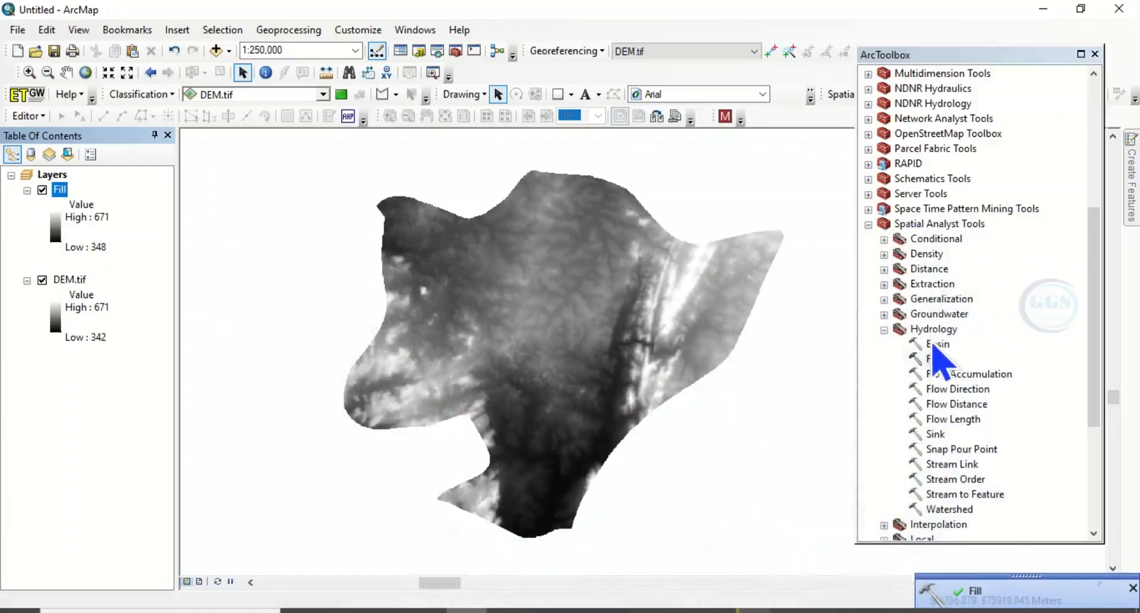
click(962, 392)
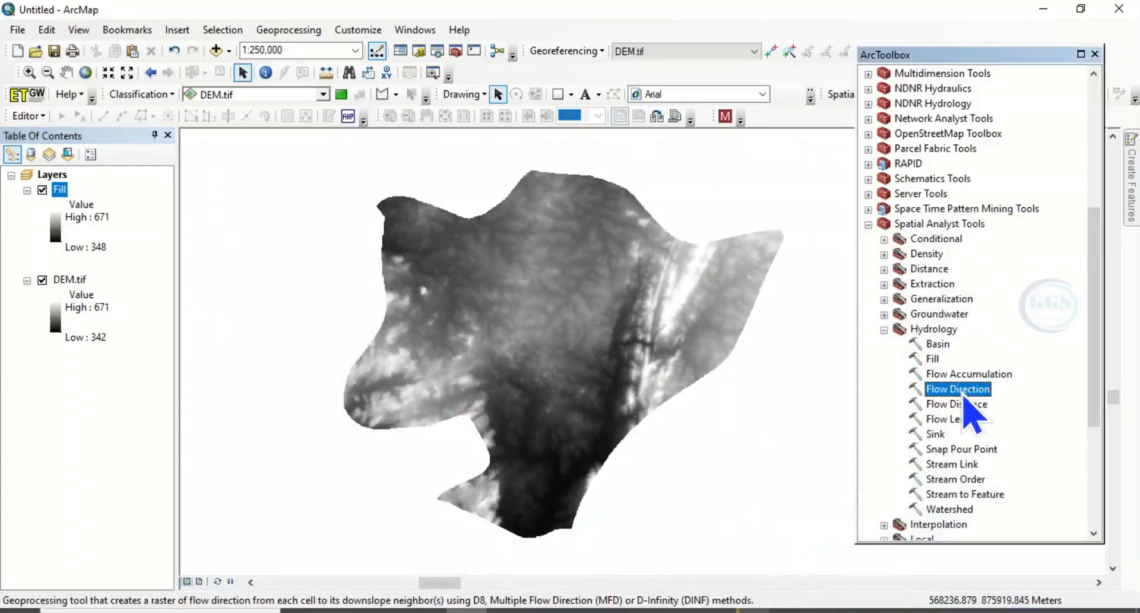
double_click(962, 389)
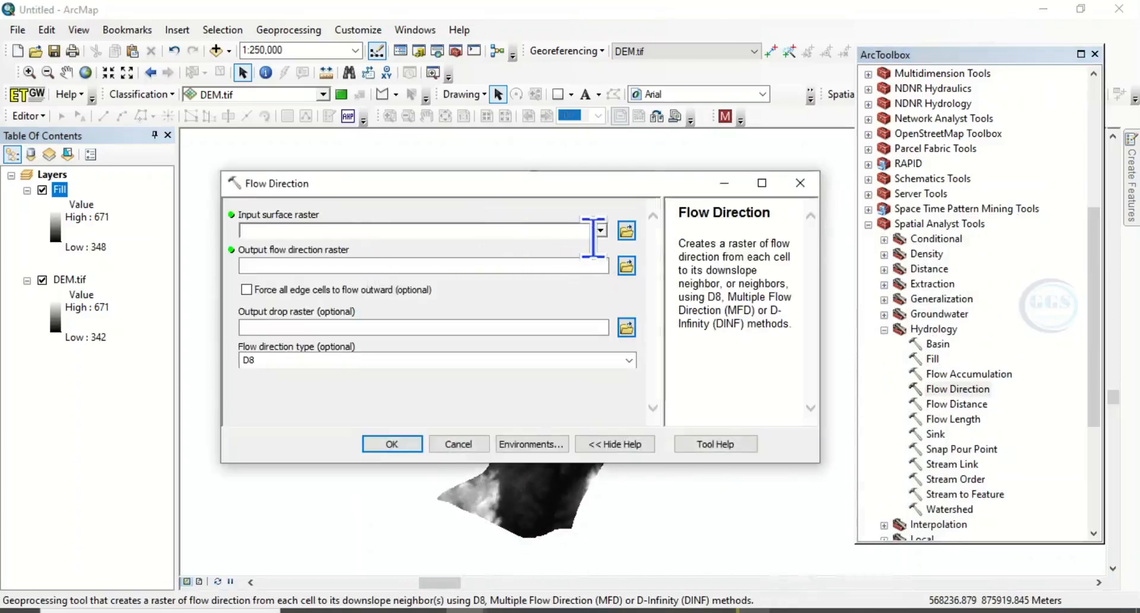
click(600, 231)
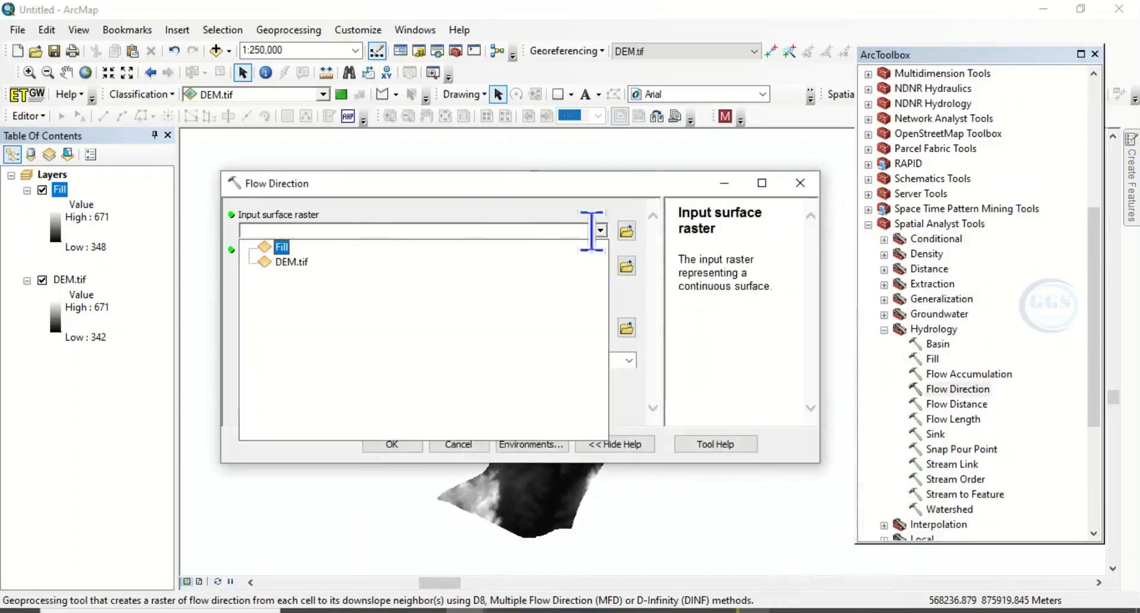
click(282, 247)
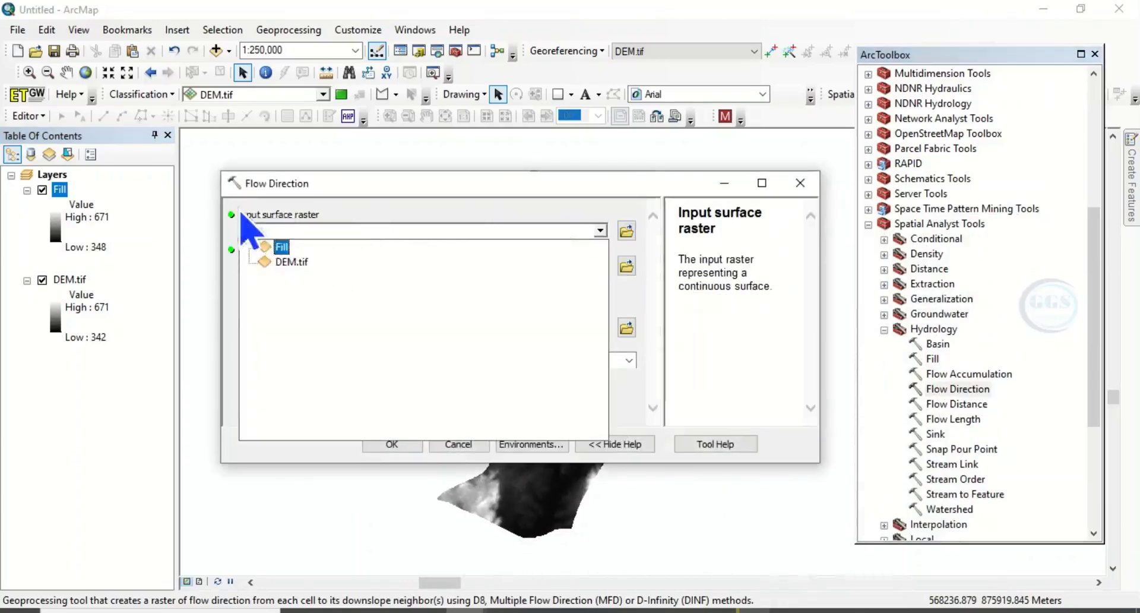
- Save the output flow direction raster as Flowdir in the EXERCISE folder and run Flow Direction with the D8 type
click(626, 266)
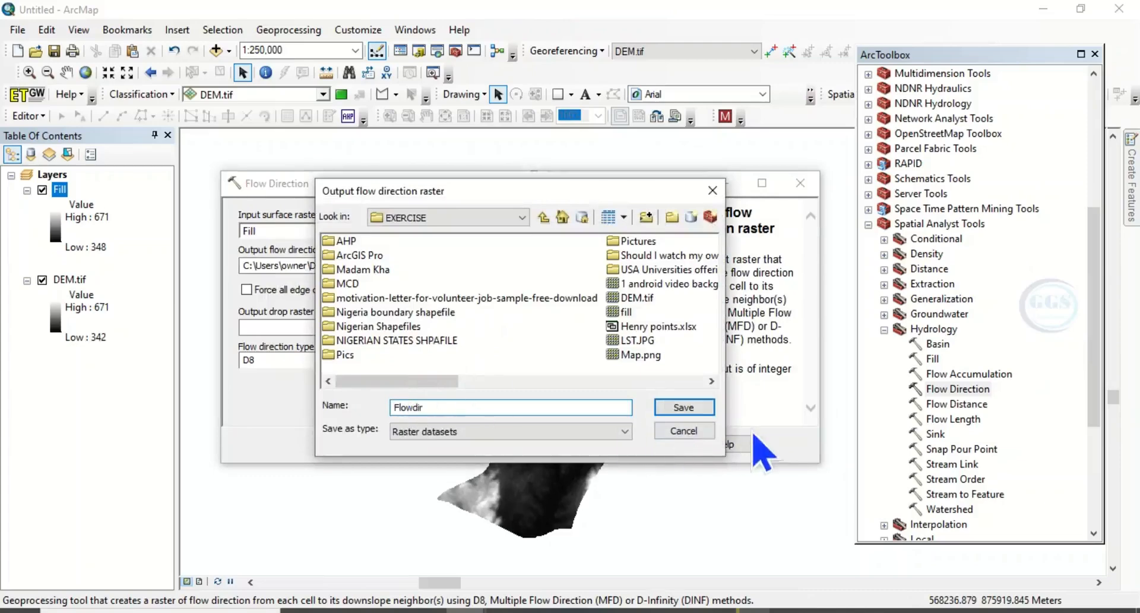
click(689, 408)
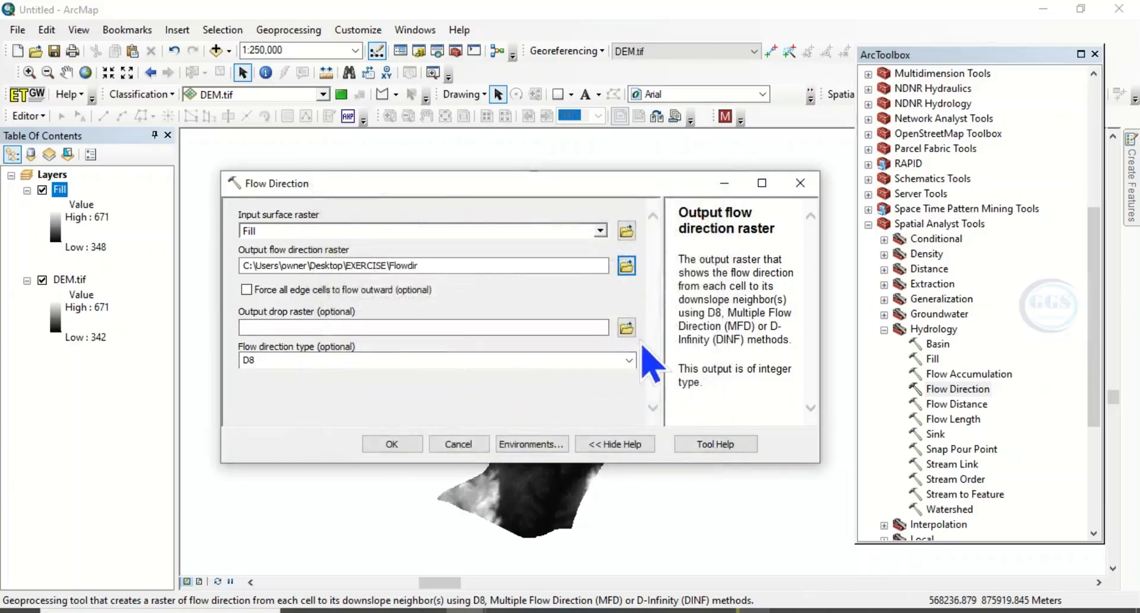
click(392, 444)
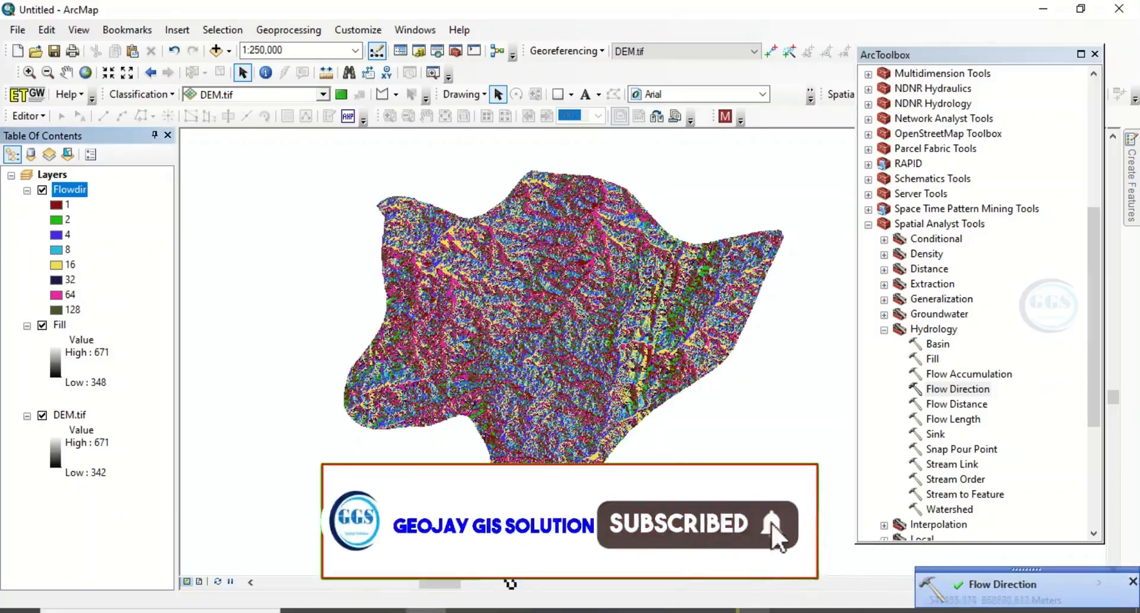
- Check the next step in the Word notes, then open Flow Accumulation in ArcMap with Flowdir as the input flow direction raster
click(539, 594)
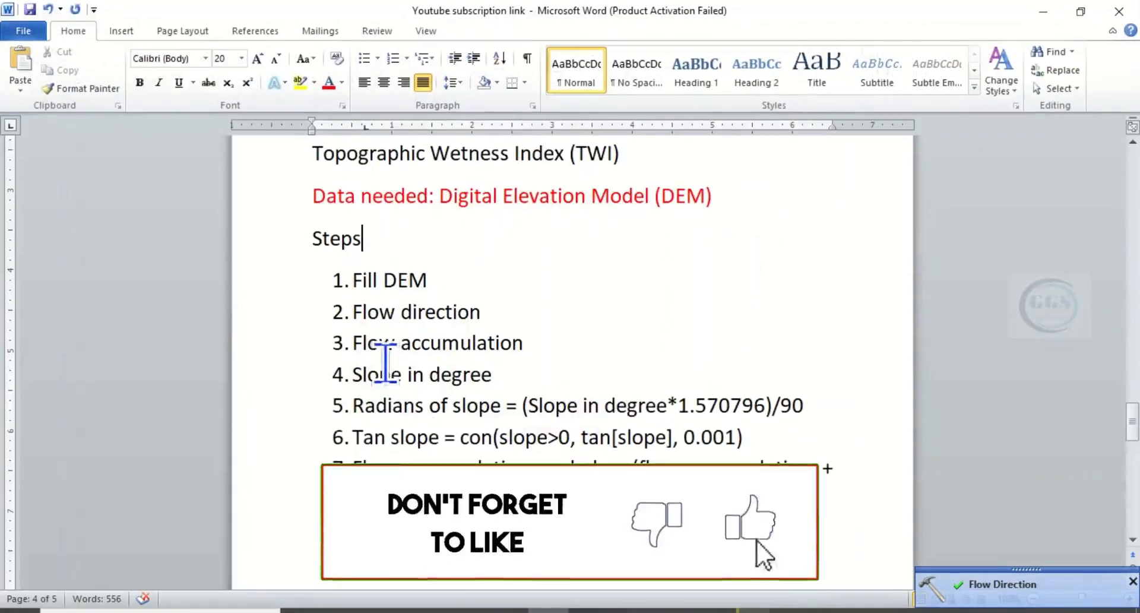
click(567, 606)
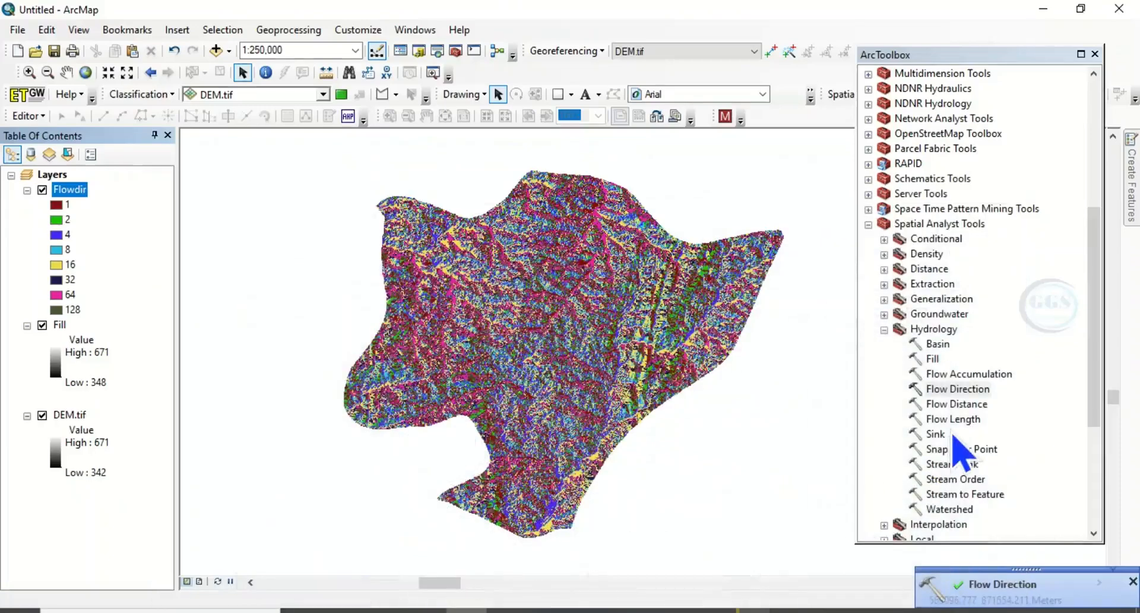
click(956, 377)
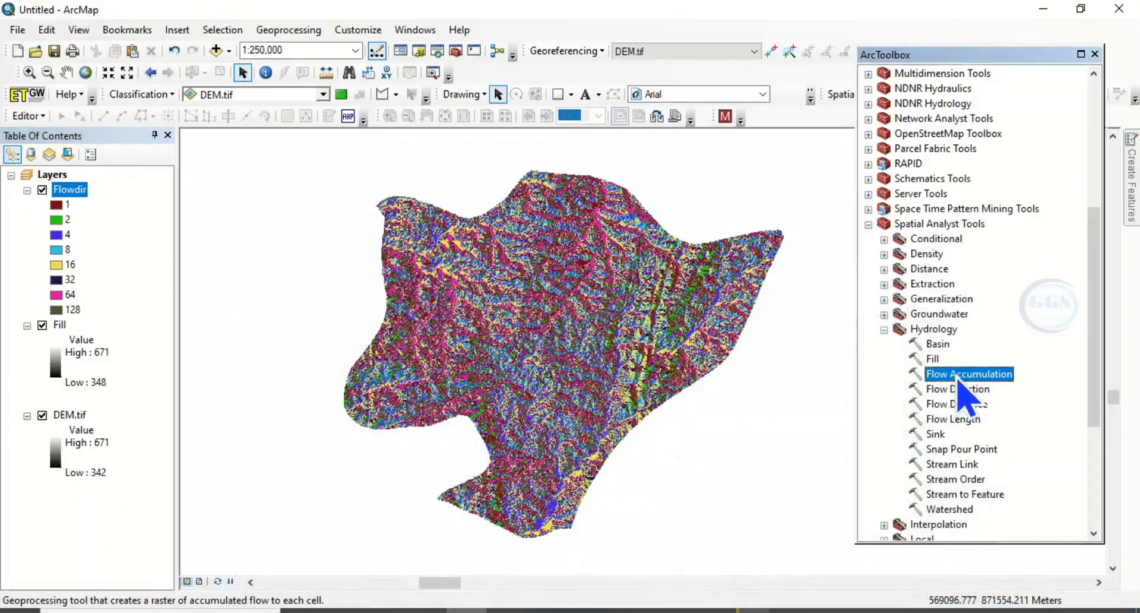
double_click(968, 374)
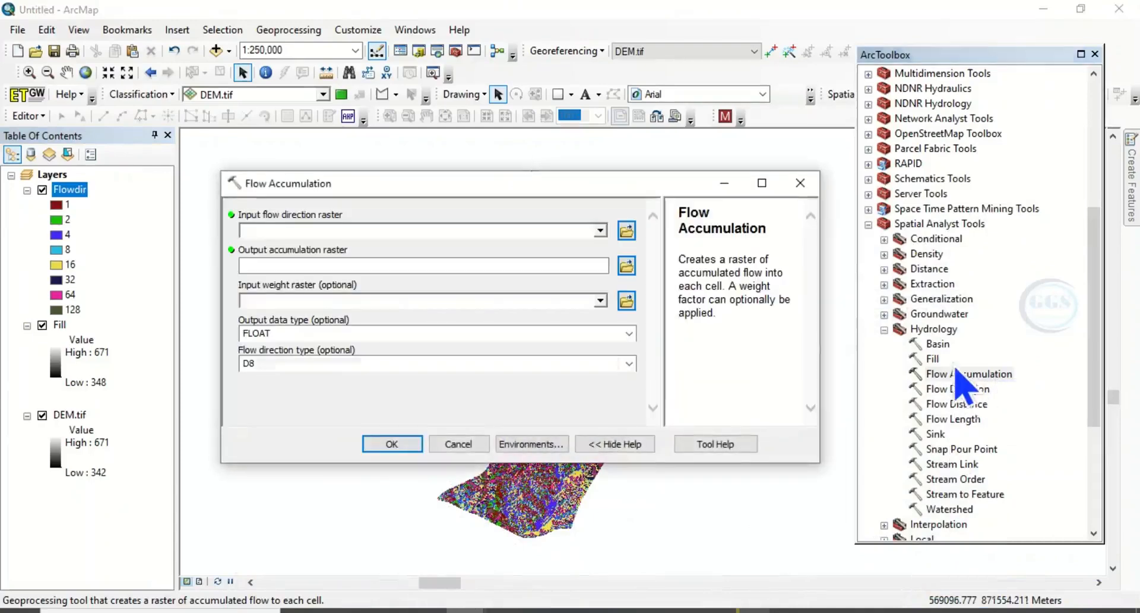
click(600, 231)
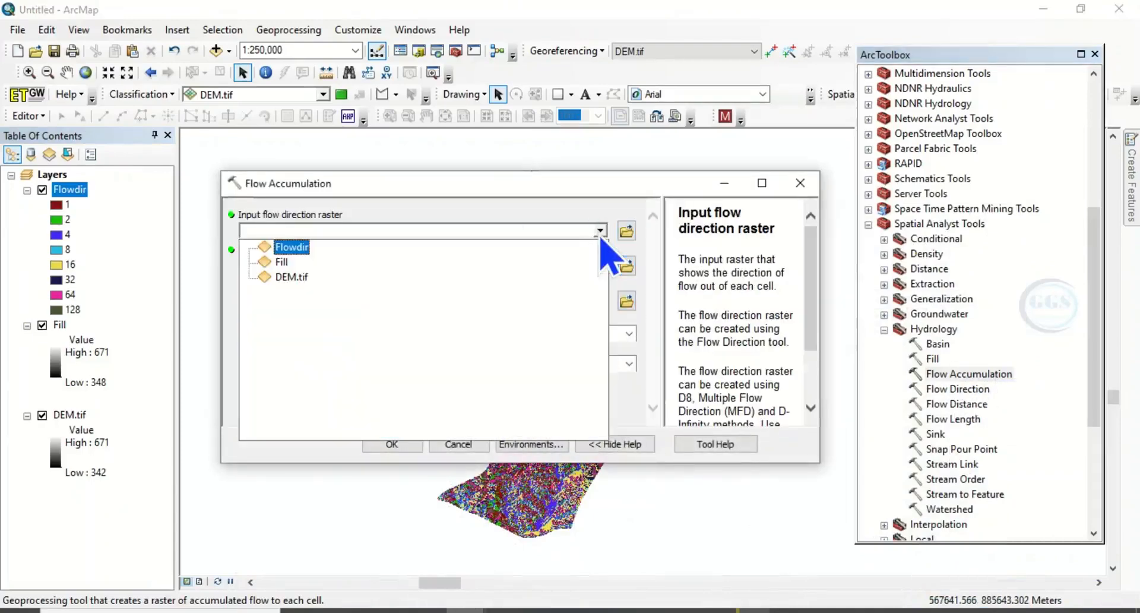
click(291, 252)
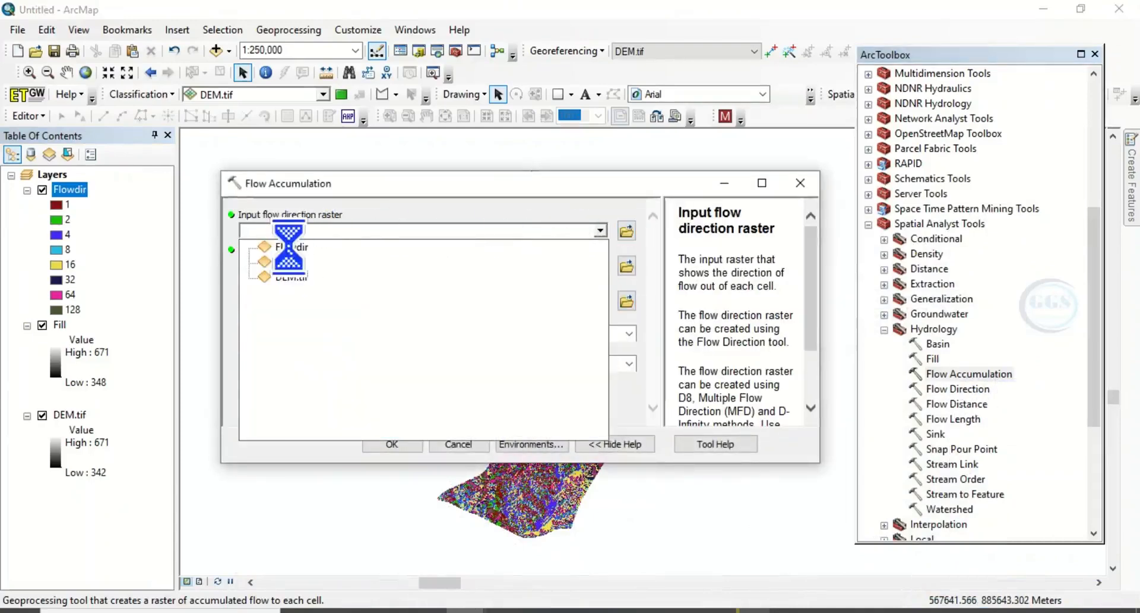
- Save the output accumulation raster as Flowacc in the EXERCISE folder and run Flow Accumulation with FLOAT output and D8 type
click(627, 265)
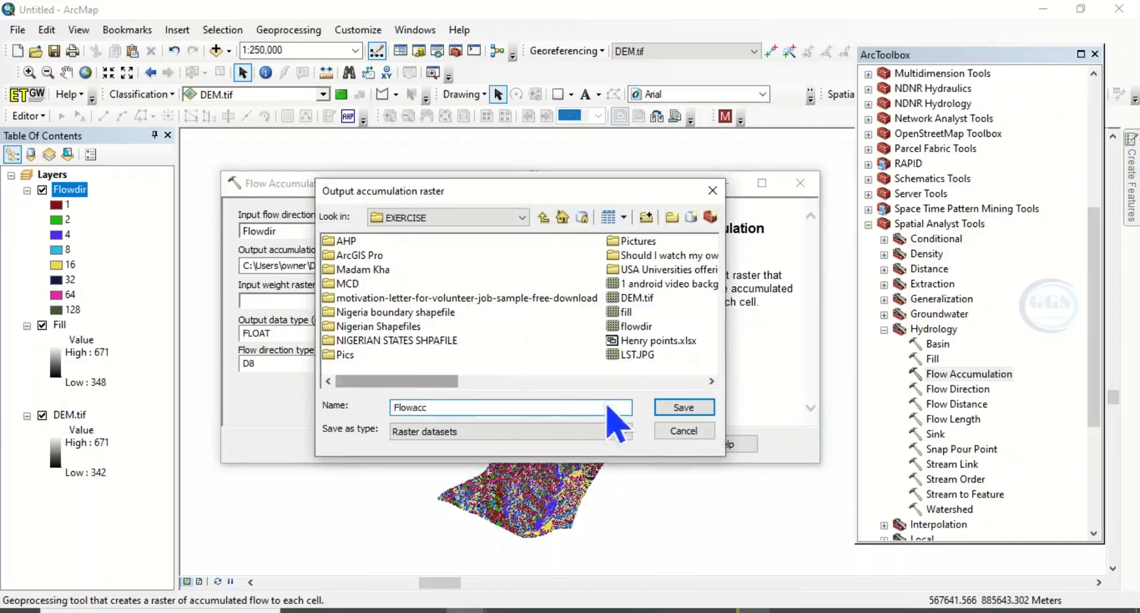
click(683, 409)
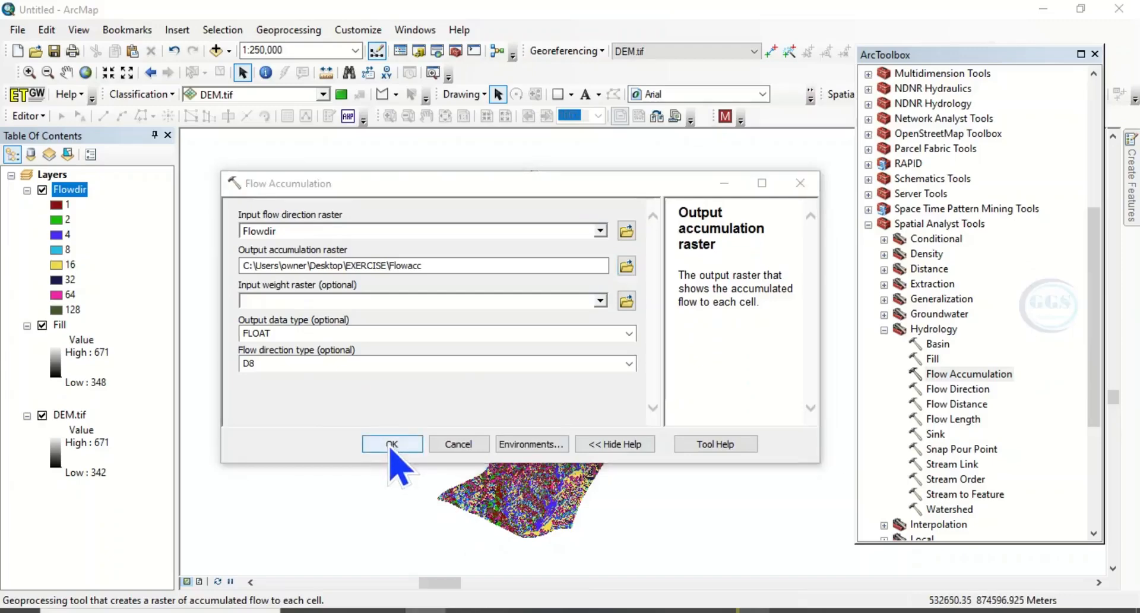
click(392, 444)
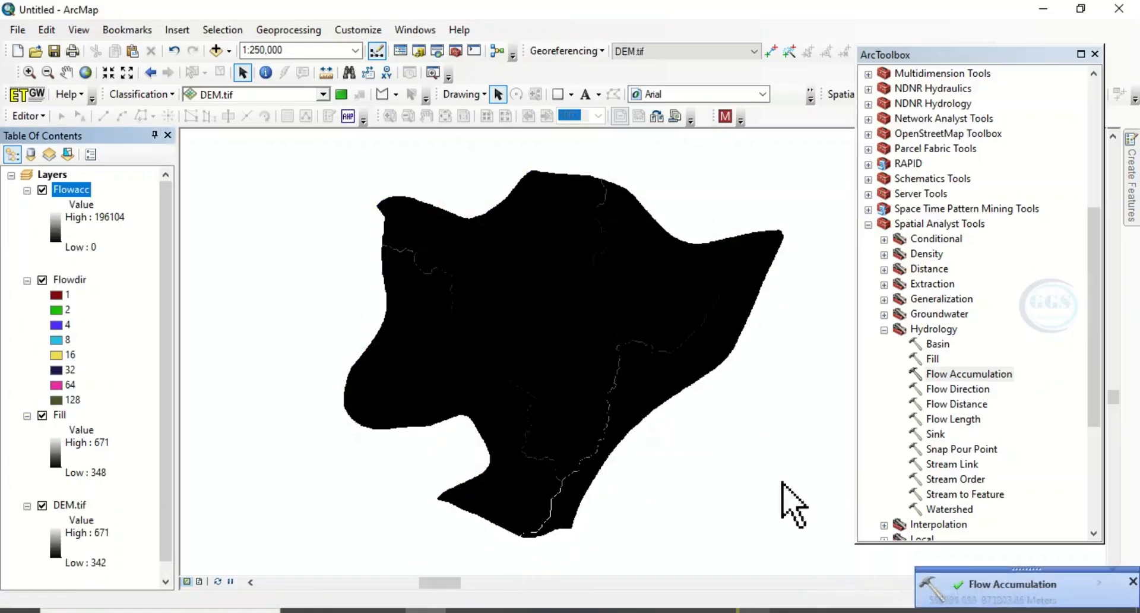
- Check the next step in the Word notes, then open the Slope tool from the Spatial Analyst Surface toolset in ArcMap
click(585, 605)
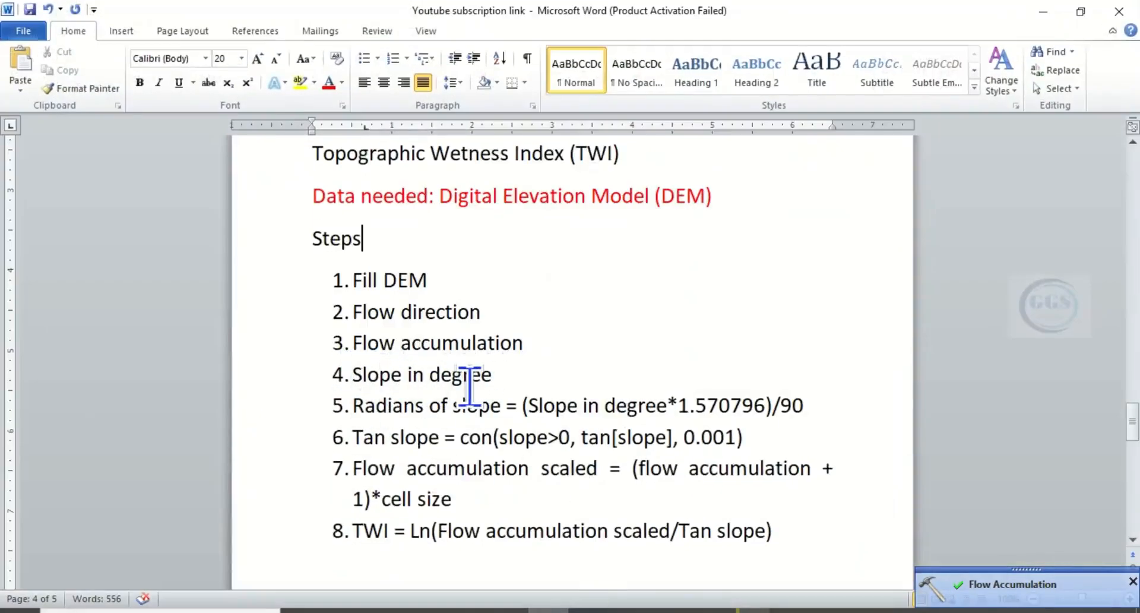
click(1043, 12)
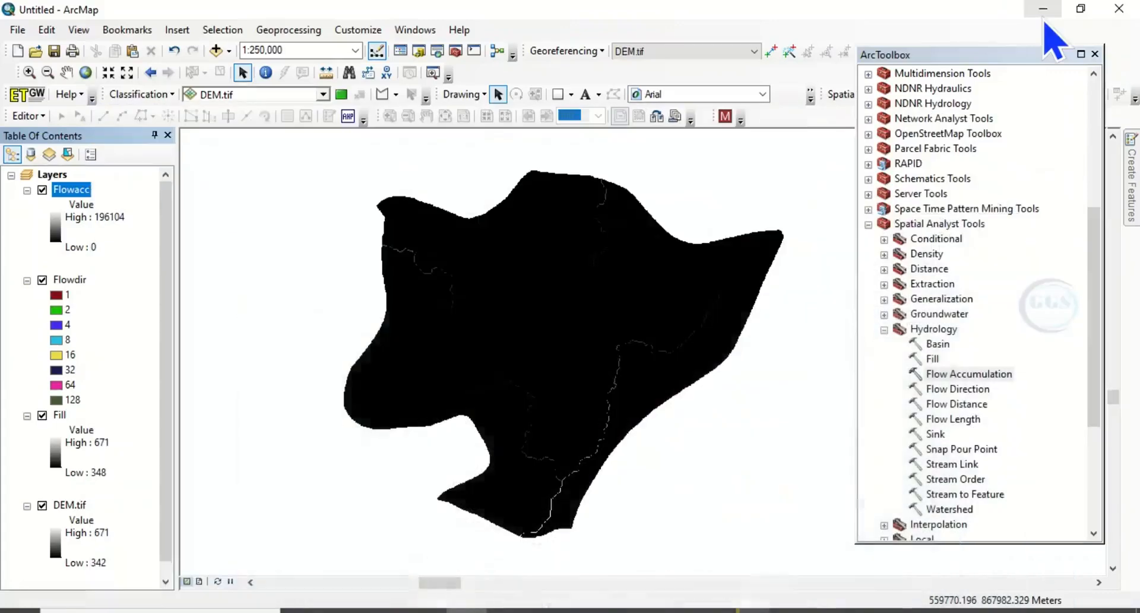
scroll(947, 402, down, 4)
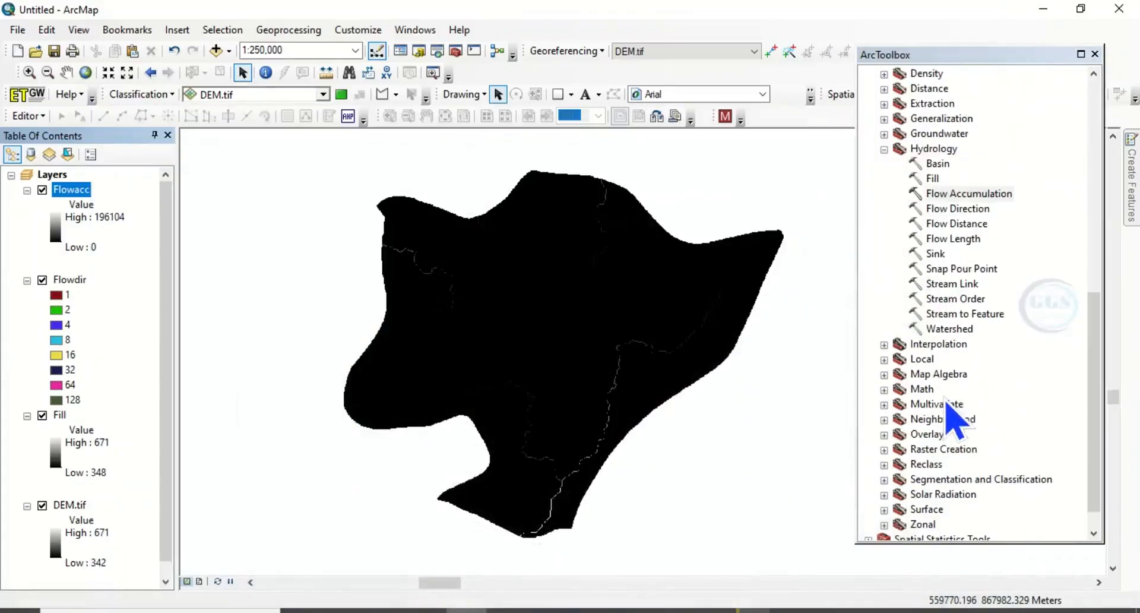
scroll(955, 377, down, 1)
scroll(954, 319, up, 3)
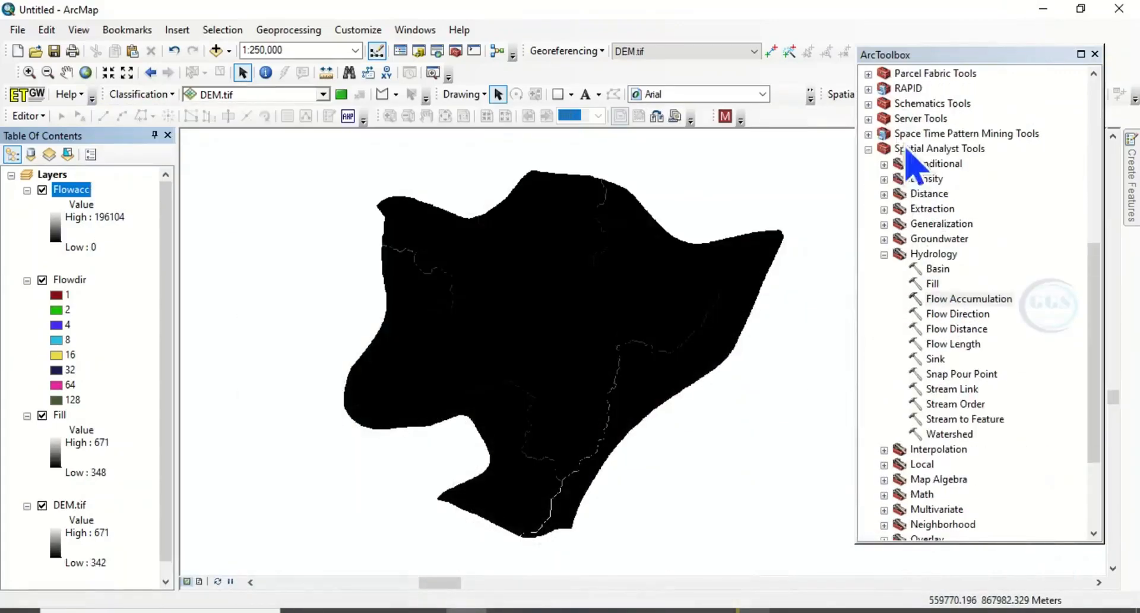
scroll(928, 357, down, 2)
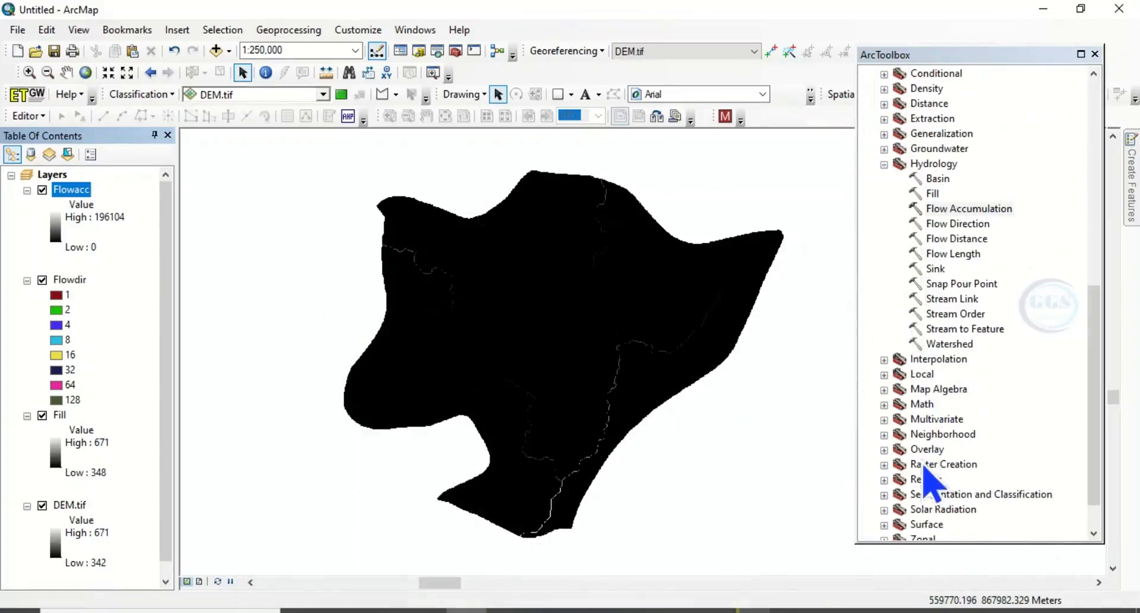
scroll(919, 502, down, 1)
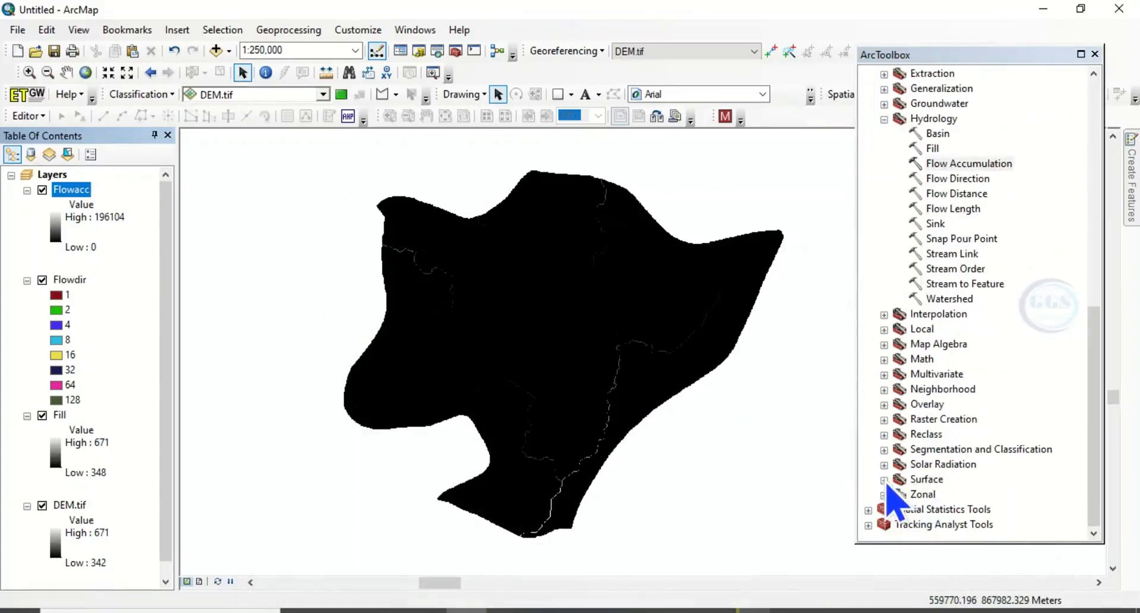
click(884, 480)
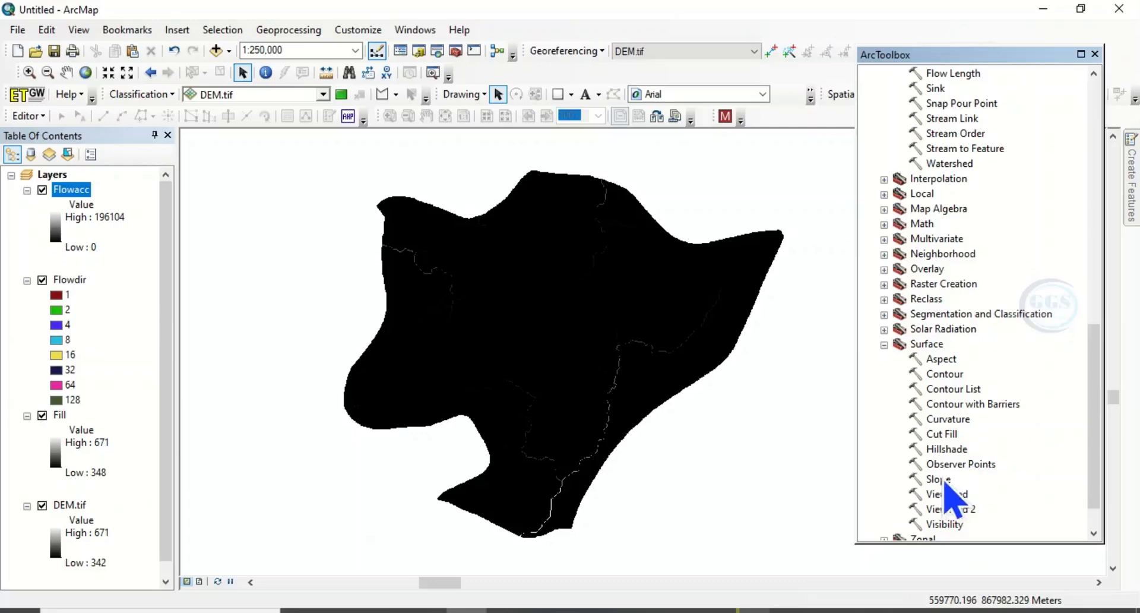
double_click(938, 479)
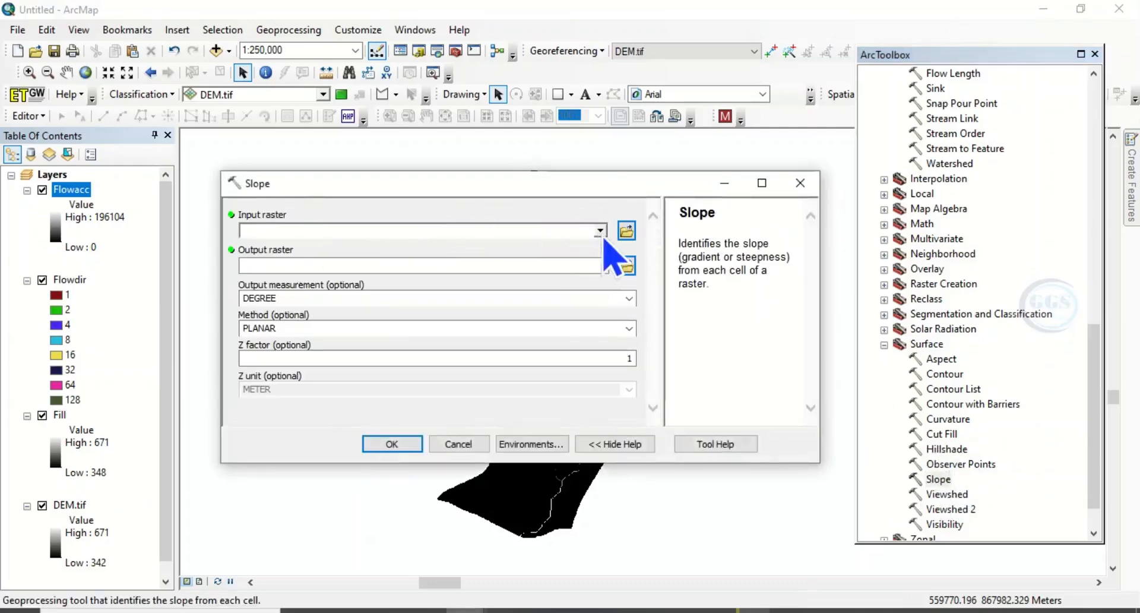
- Run Slope on DEM.tif in degrees with the planar method, saving the output raster as Slope in the EXERCISE folder
click(601, 232)
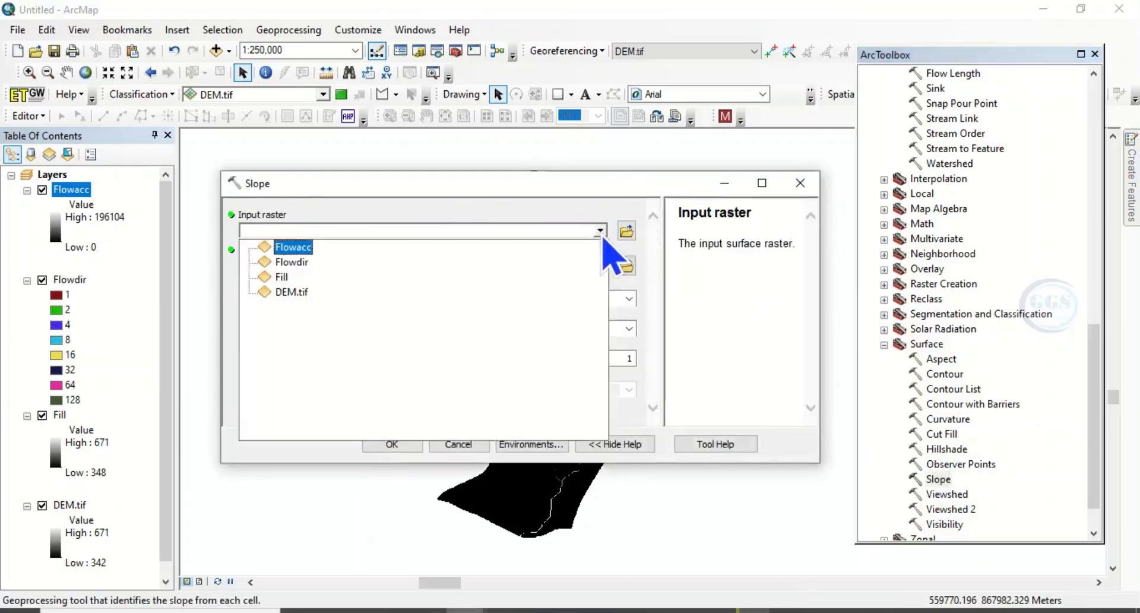
click(298, 294)
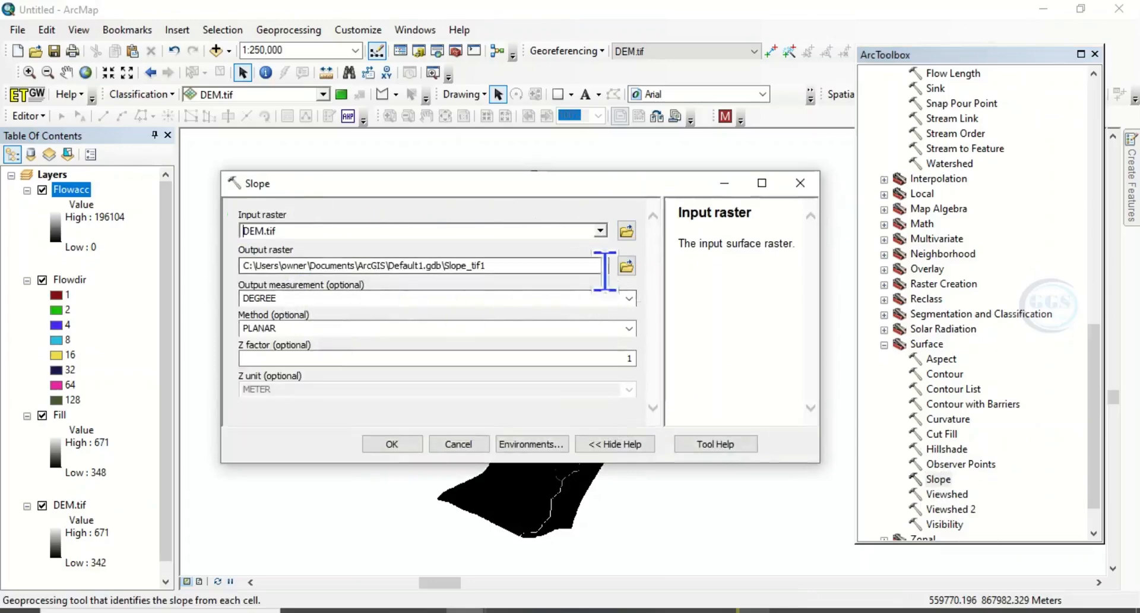
click(626, 266)
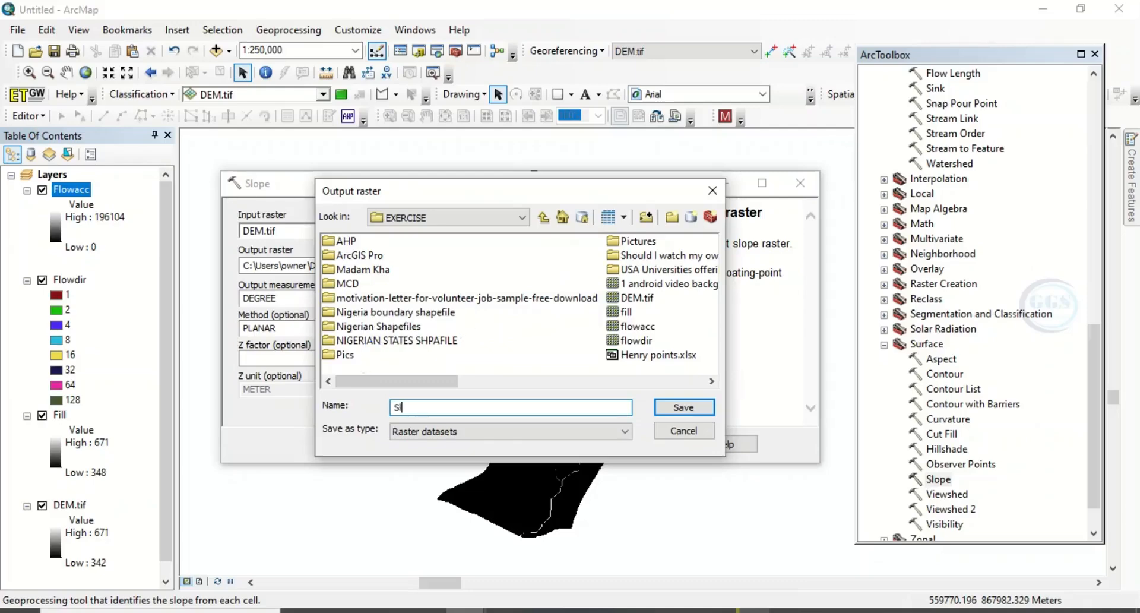
click(682, 408)
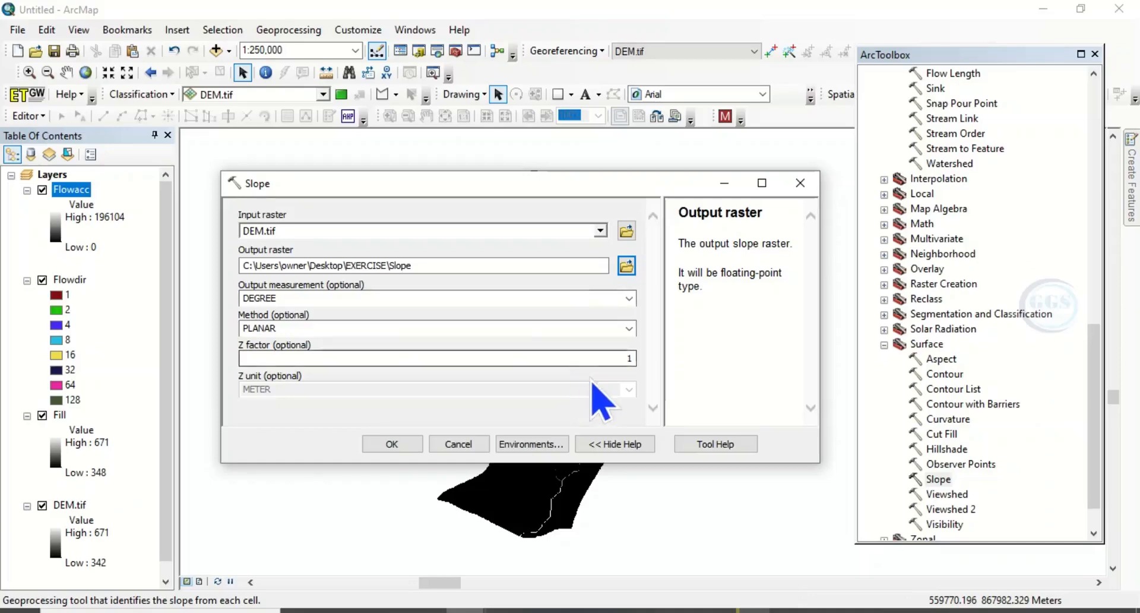
click(393, 444)
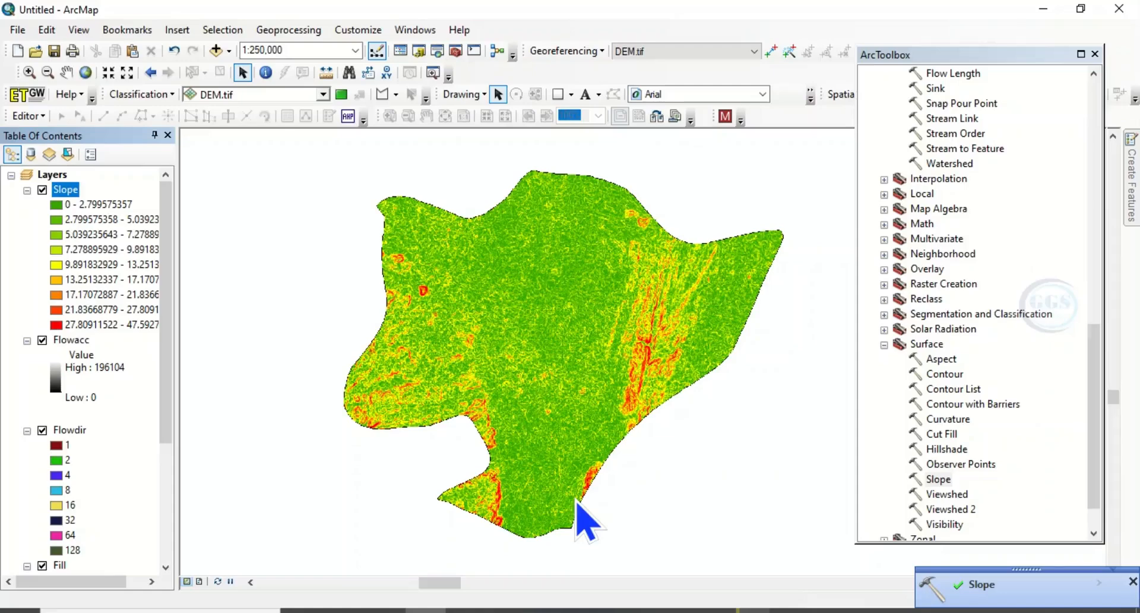
- Read the radians-of-slope formula in the Word notes, then open the Raster Calculator from the Map Algebra toolset in ArcMap
mouse_move(544, 610)
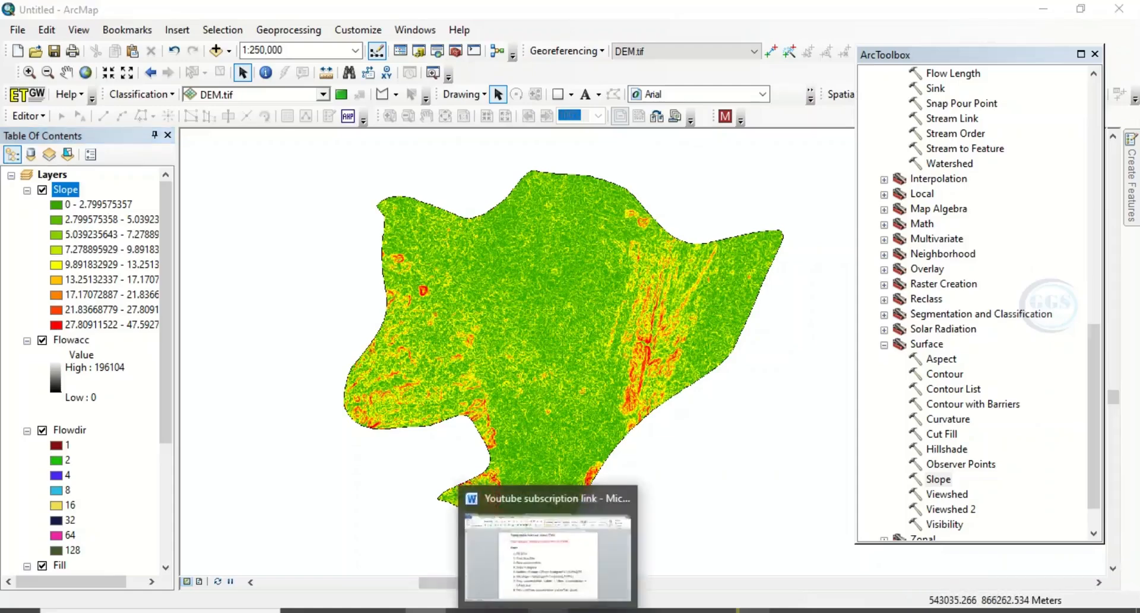
click(510, 531)
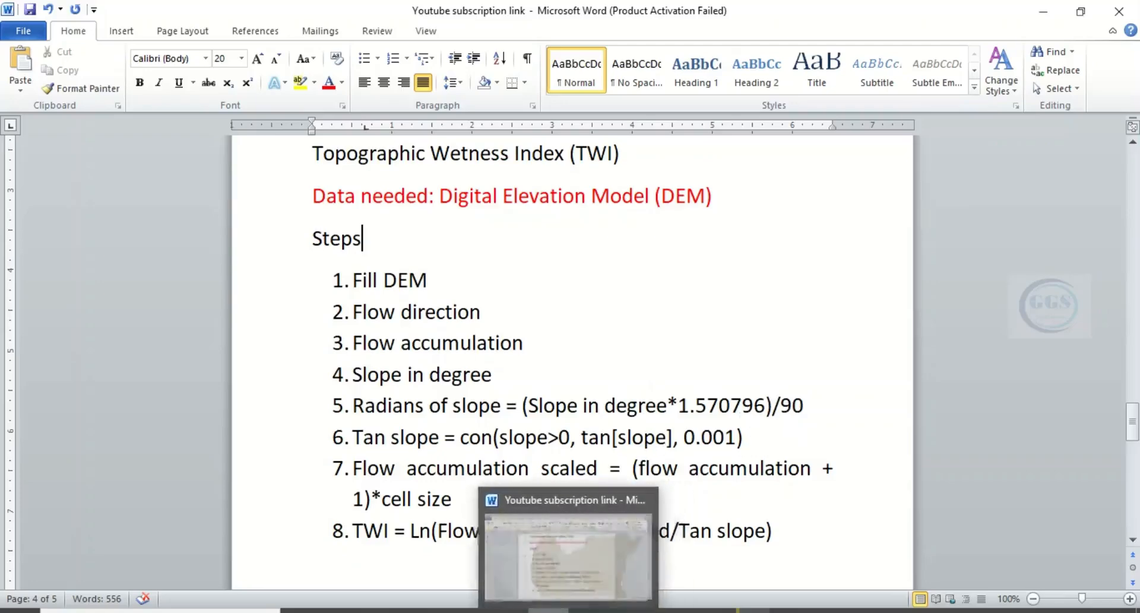
click(502, 611)
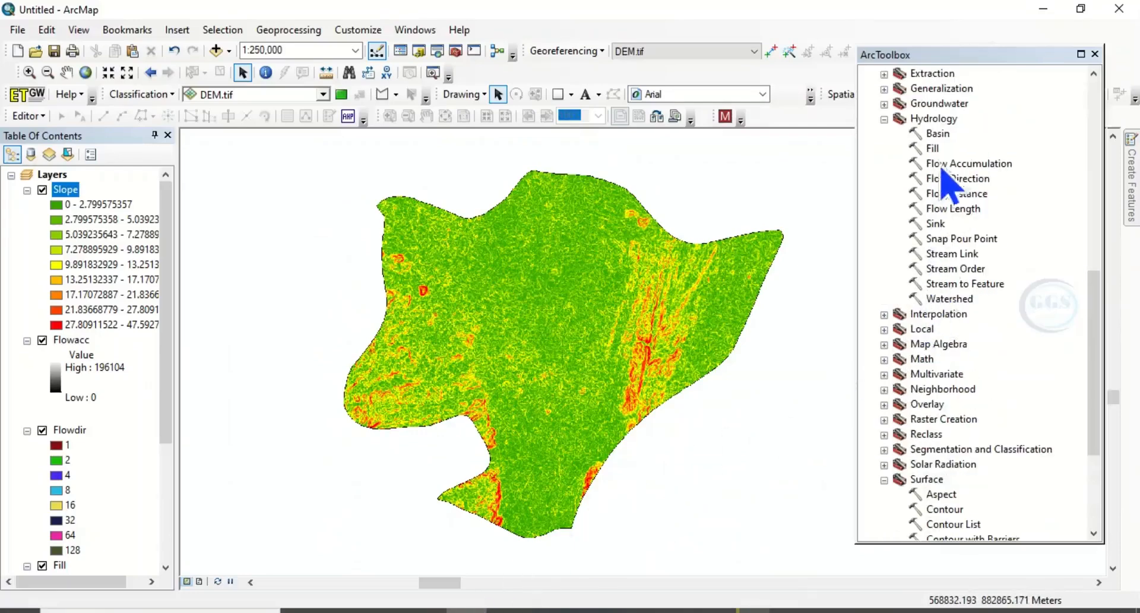
scroll(929, 157, up, 4)
scroll(913, 255, down, 5)
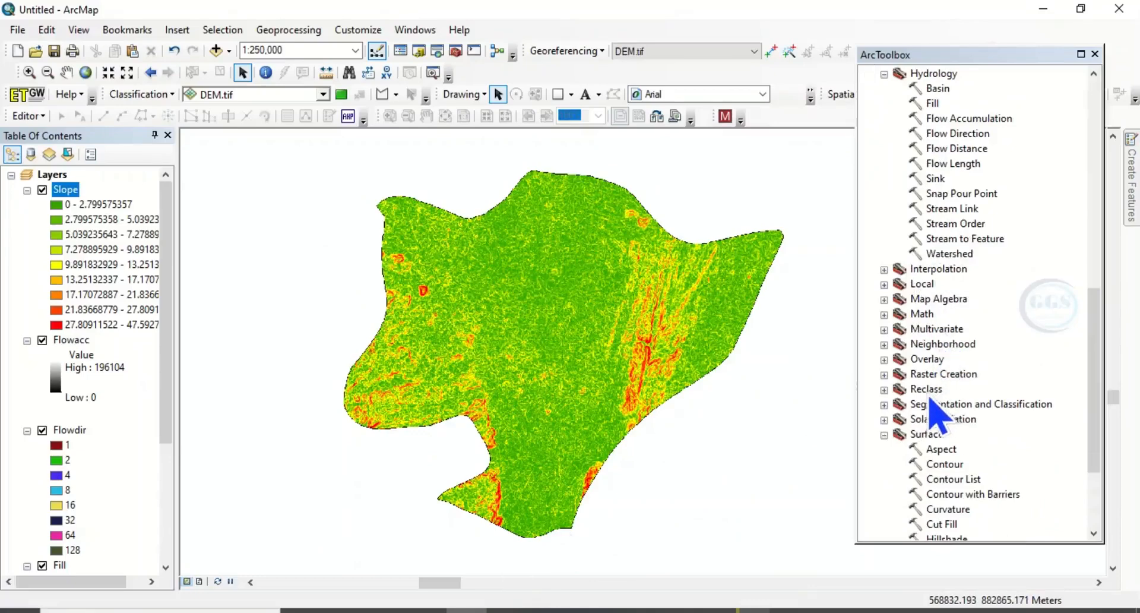
scroll(930, 401, down, 3)
click(884, 164)
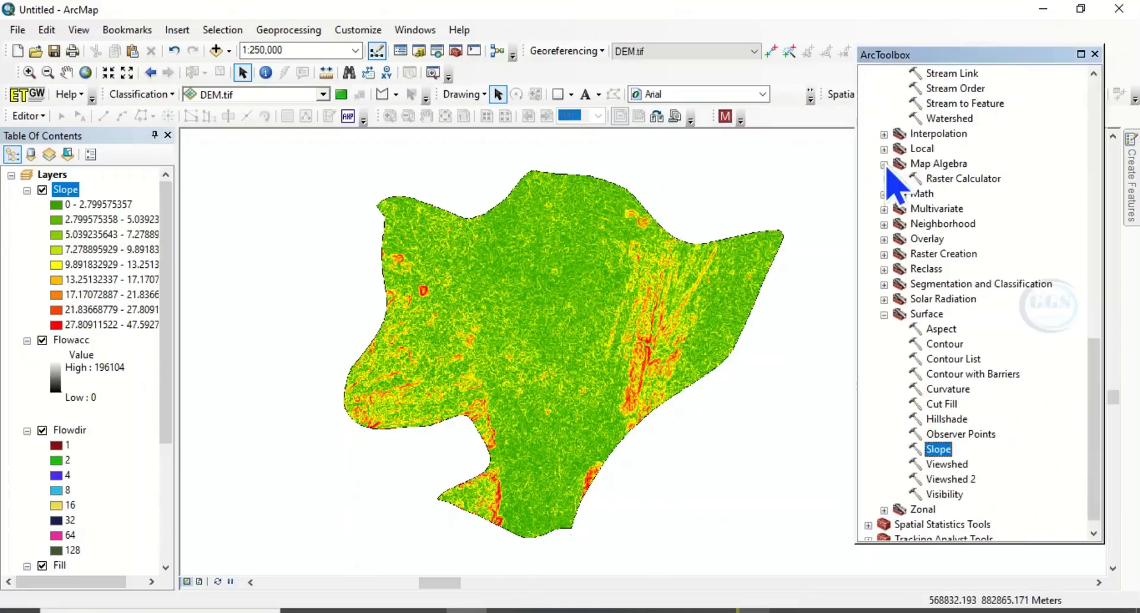
double_click(960, 179)
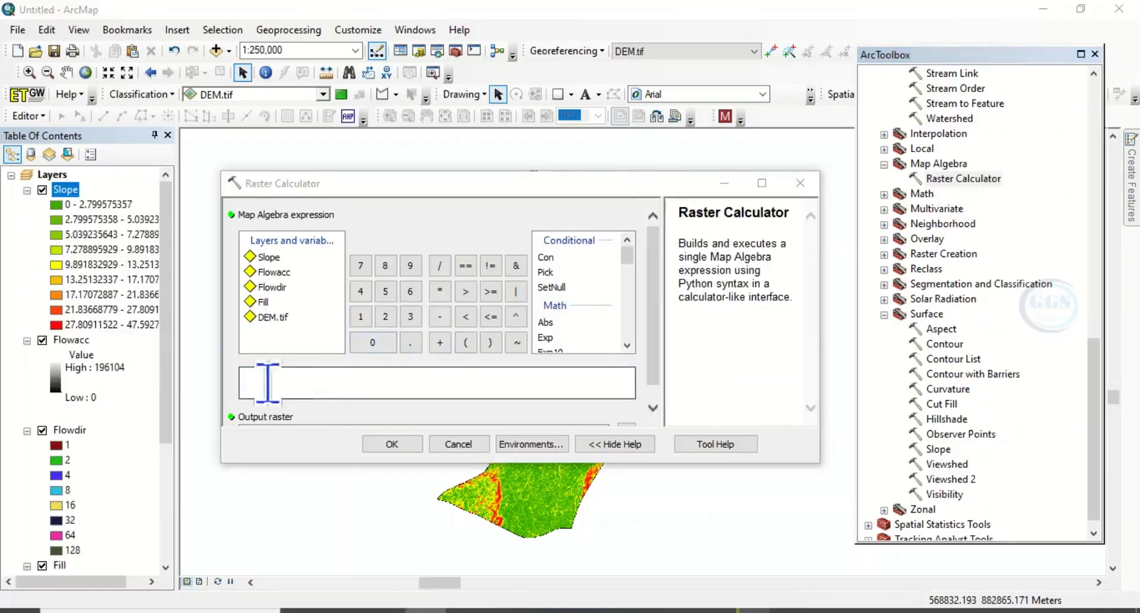
- Copy the factor 1.570796 from the radians-of-slope formula in the Word notes and return to the Raster Calculator in ArcMap
mouse_move(538, 606)
click(533, 509)
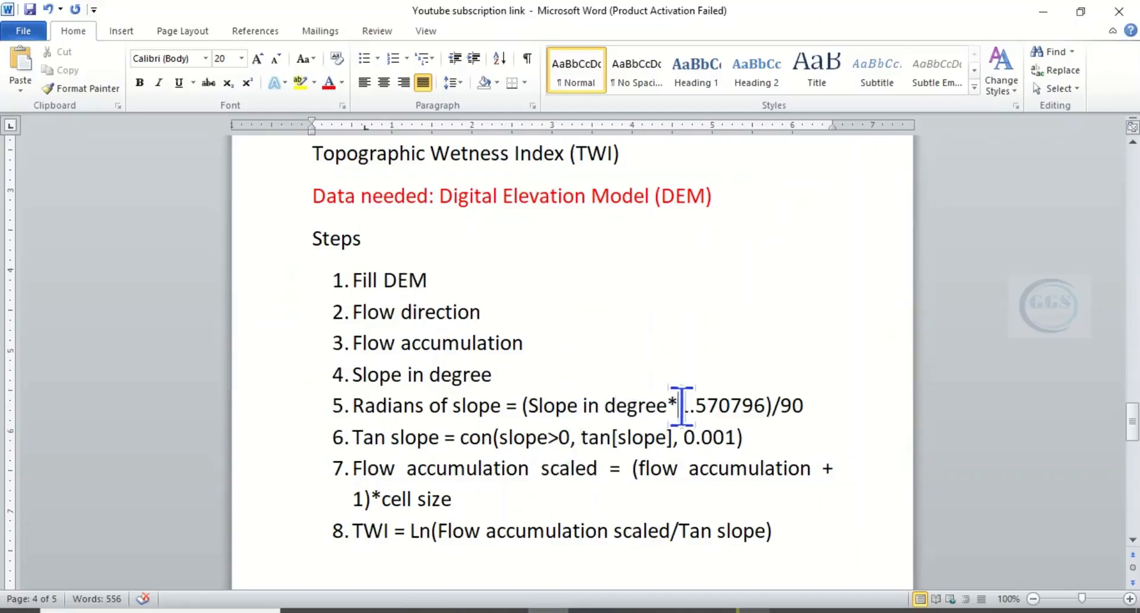
double_click(682, 405)
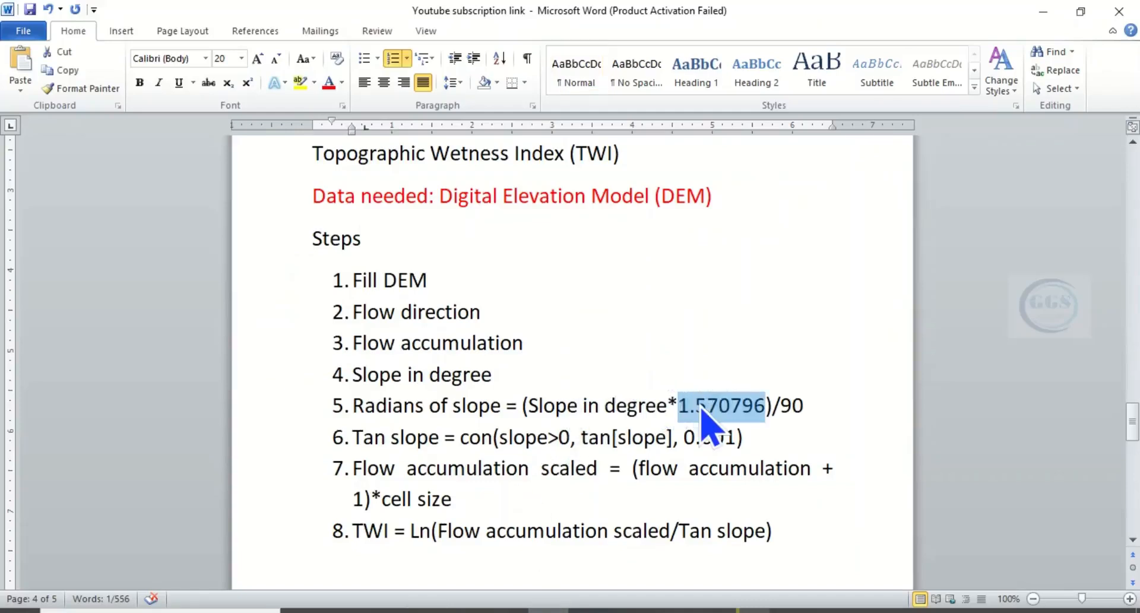
right_click(703, 408)
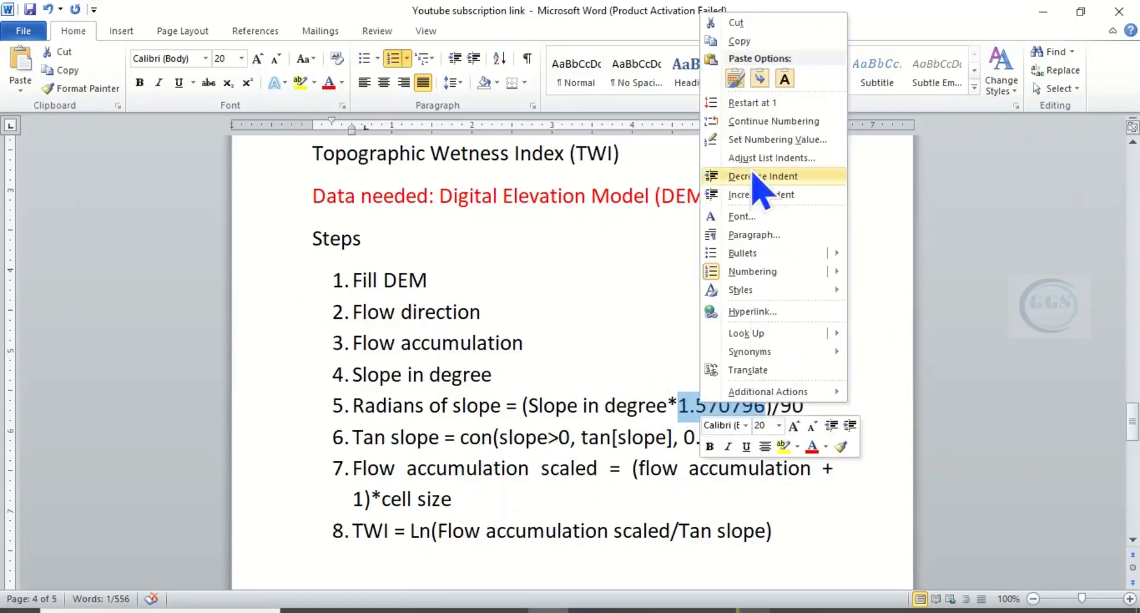
click(743, 43)
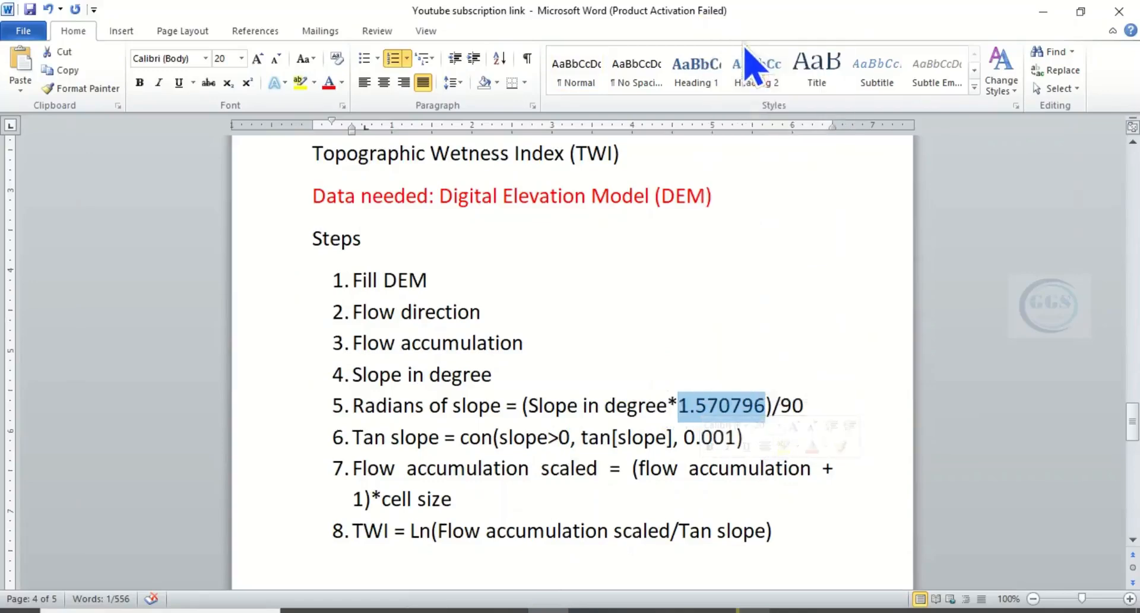
click(1043, 11)
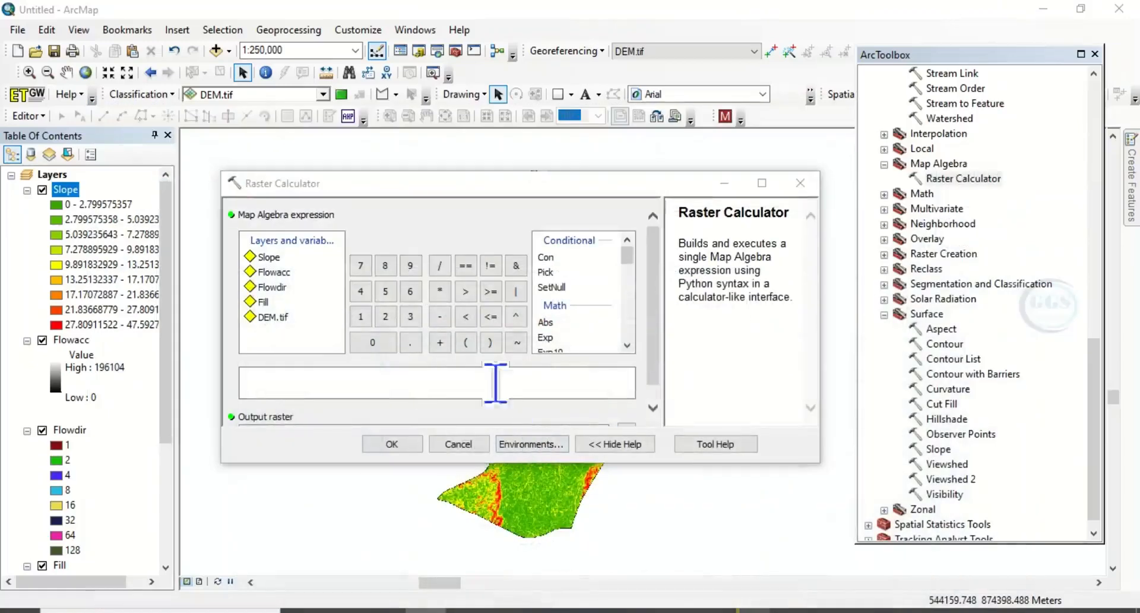
- Build the Raster Calculator expression ("Slope" * 1.570796) / 90, pasting the copied factor
click(466, 346)
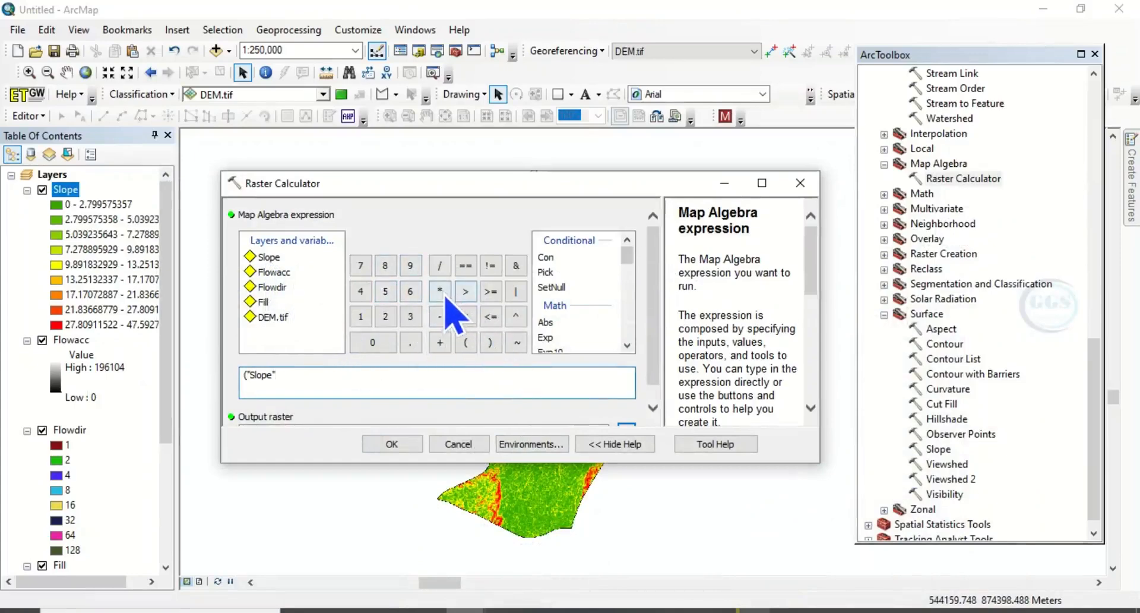
right_click(296, 379)
click(346, 453)
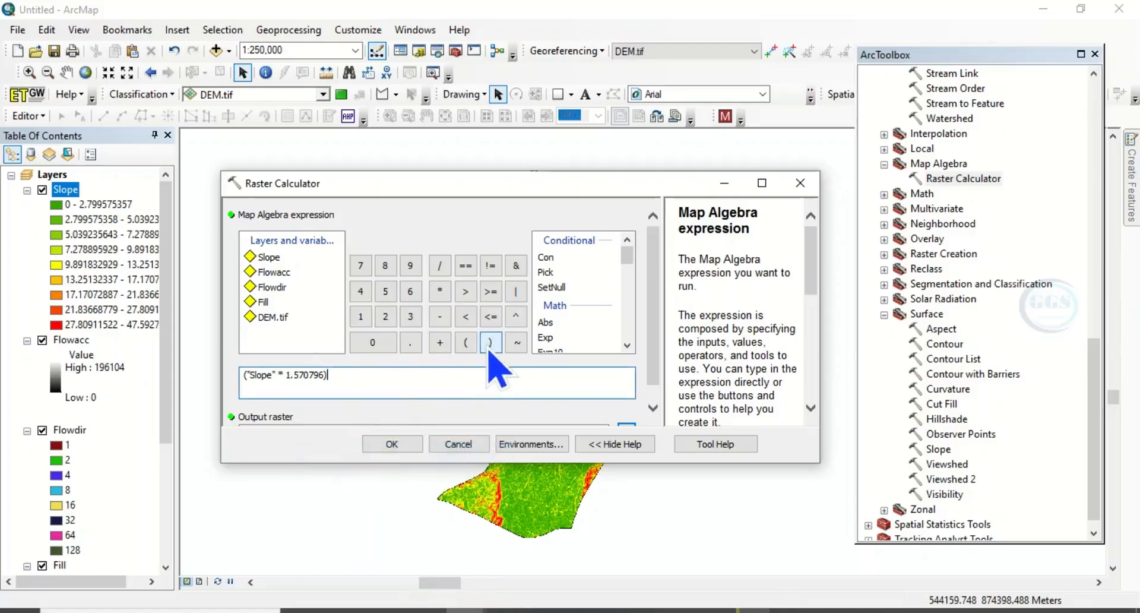
click(443, 272)
click(411, 266)
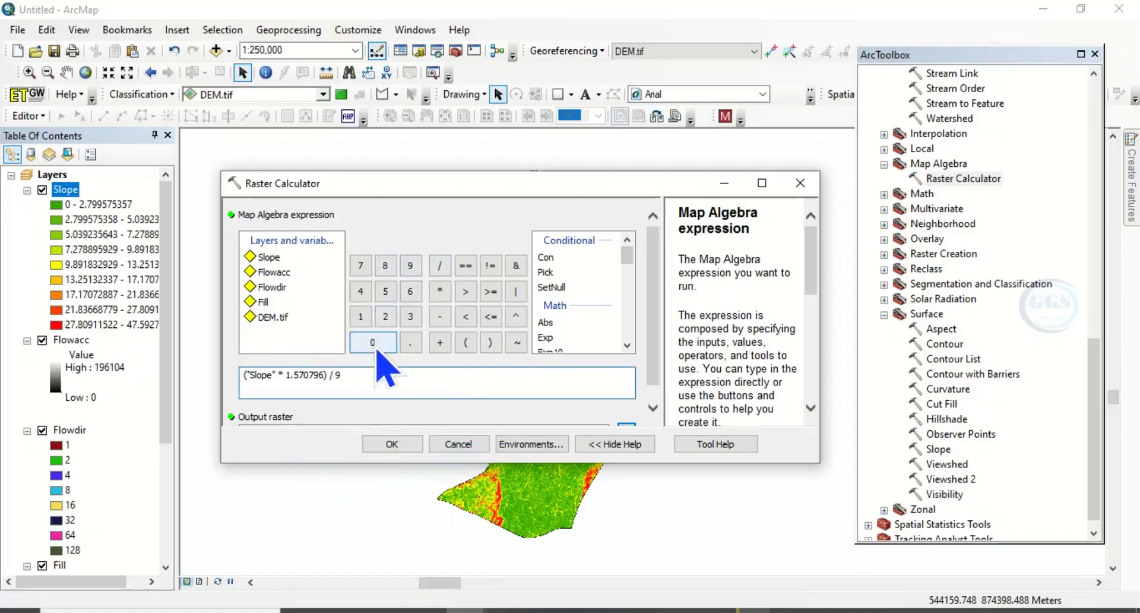
- Save the output raster as Radianslope in the EXERCISE folder and run the calculation
scroll(642, 412, down, 2)
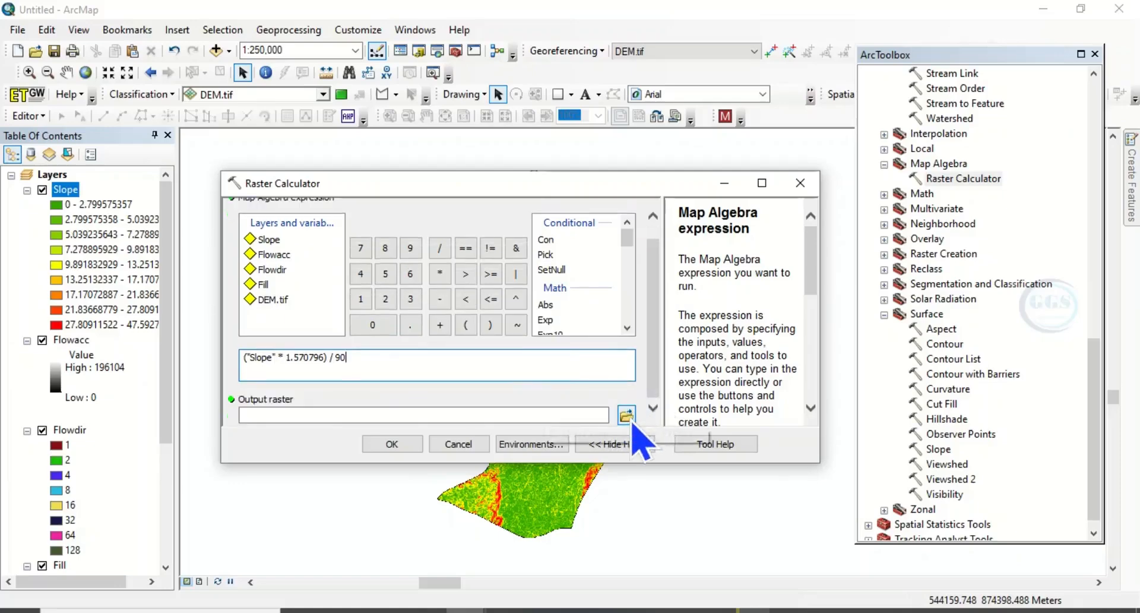
click(629, 417)
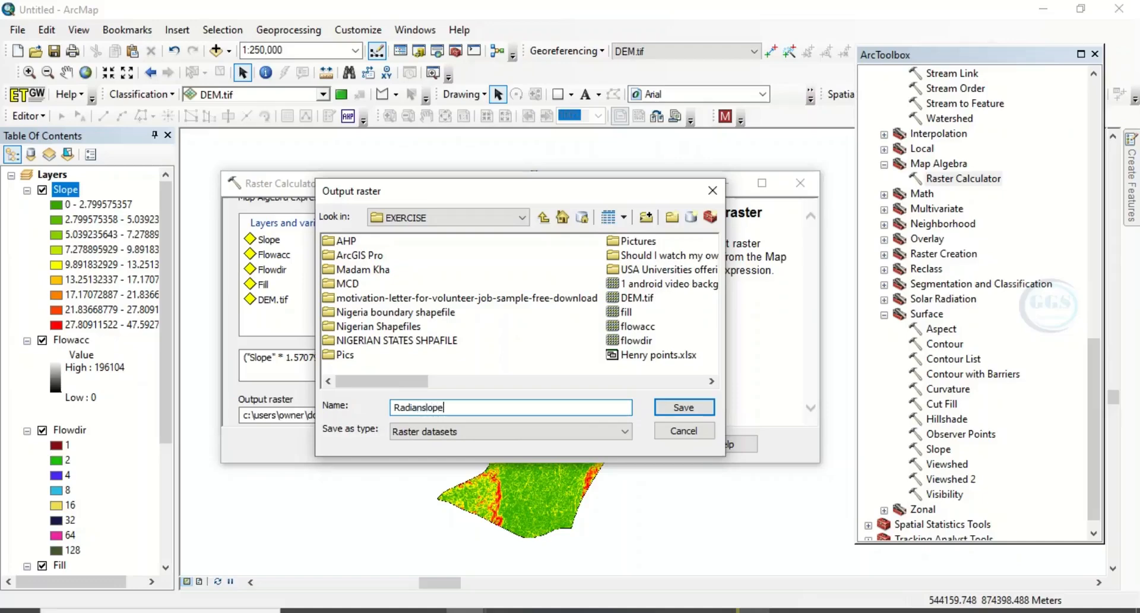
click(671, 411)
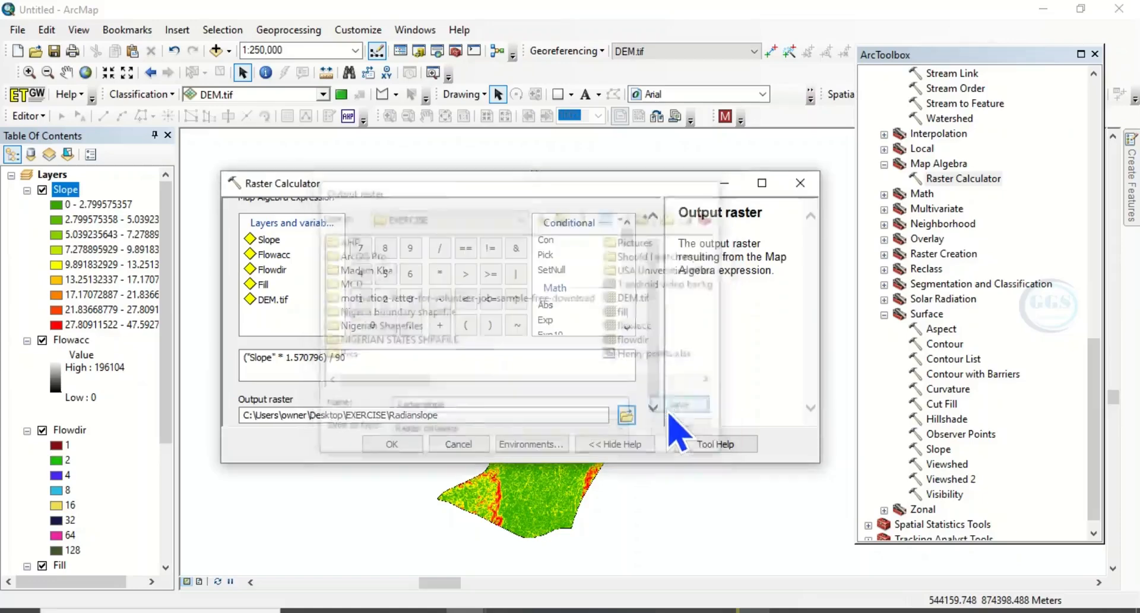
click(392, 444)
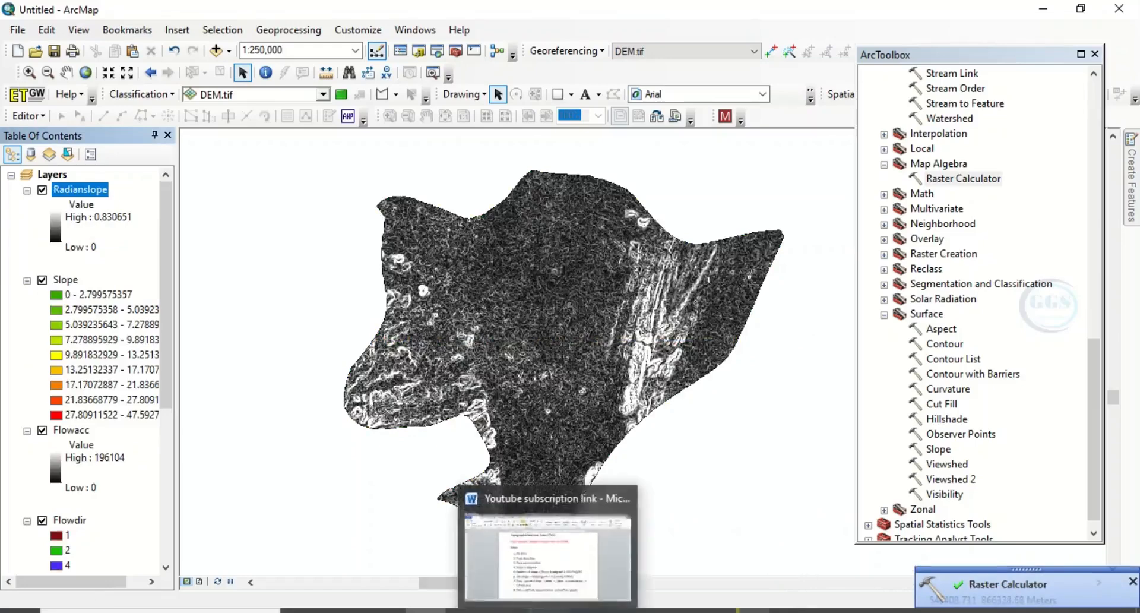
- Read the tan slope formula in the Word notes, then reopen the Raster Calculator in ArcMap
click(561, 534)
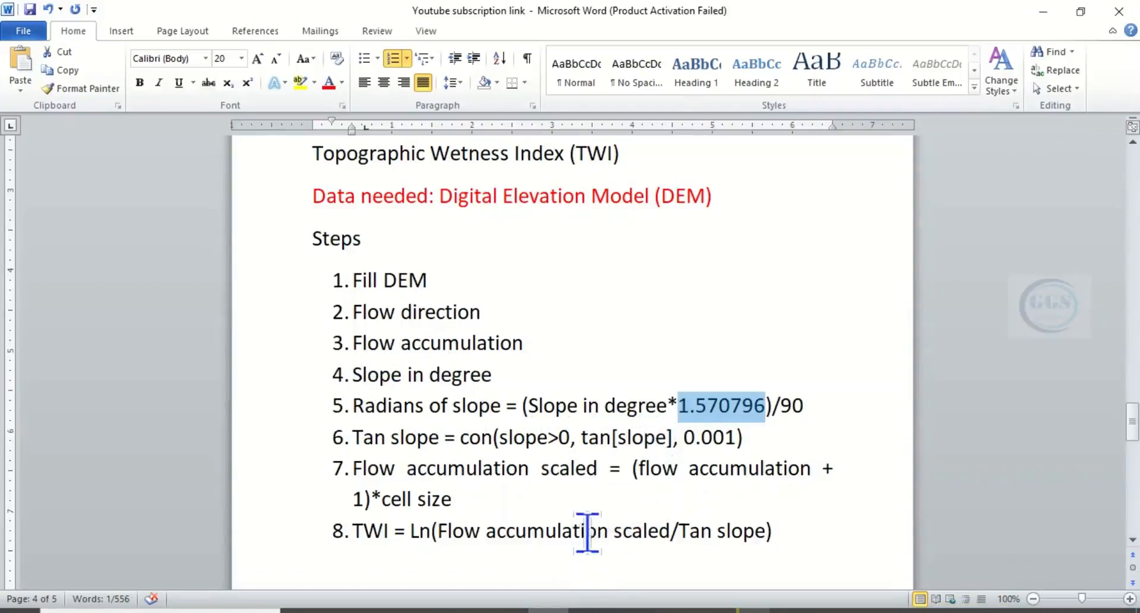
click(466, 611)
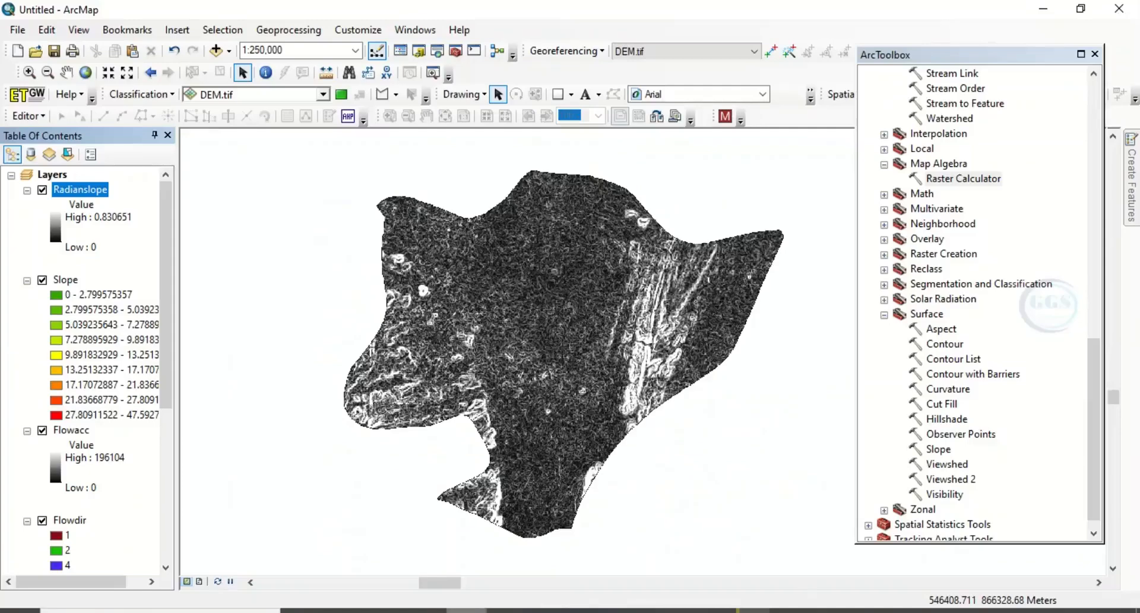
double_click(956, 179)
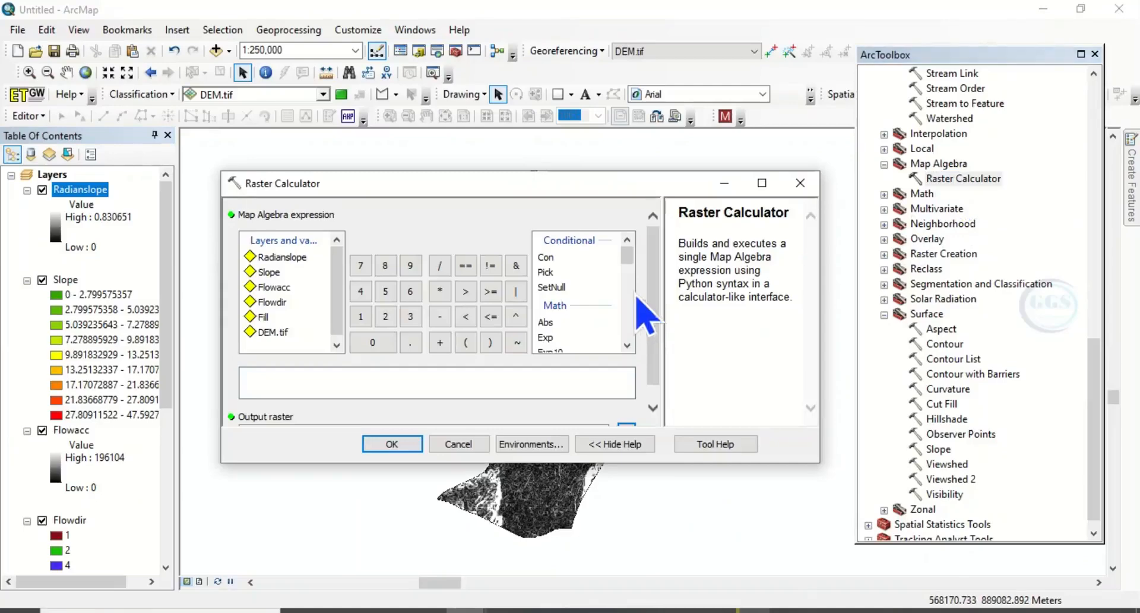
- Find the Tan function among the trigonometric functions, recheck the tan slope formula in the Word notes, and return to ArcMap
scroll(582, 306, down, 2)
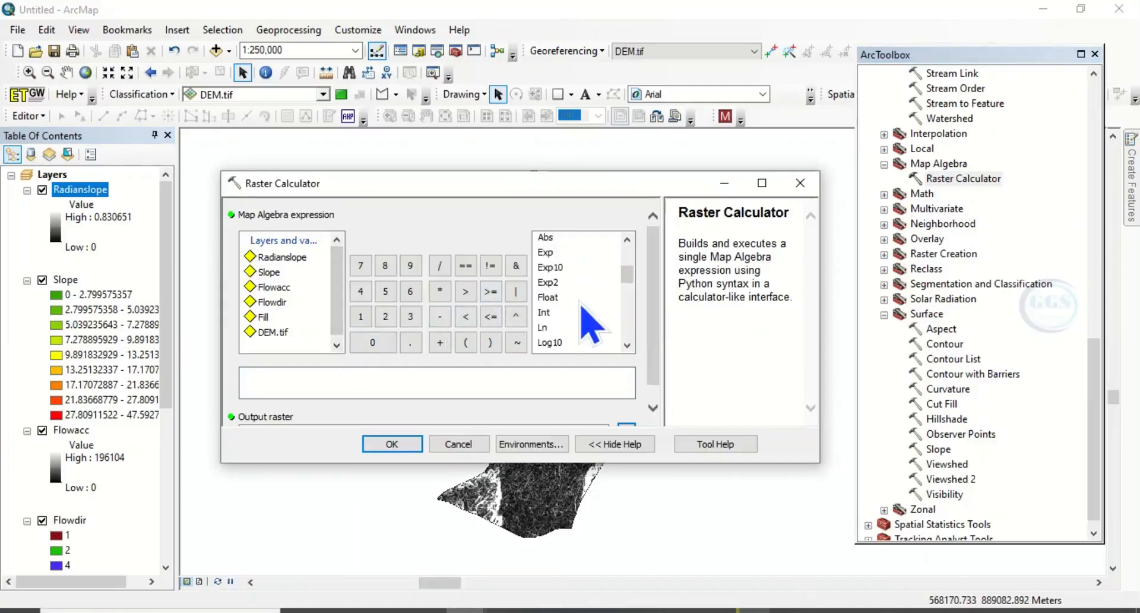
scroll(582, 306, down, 5)
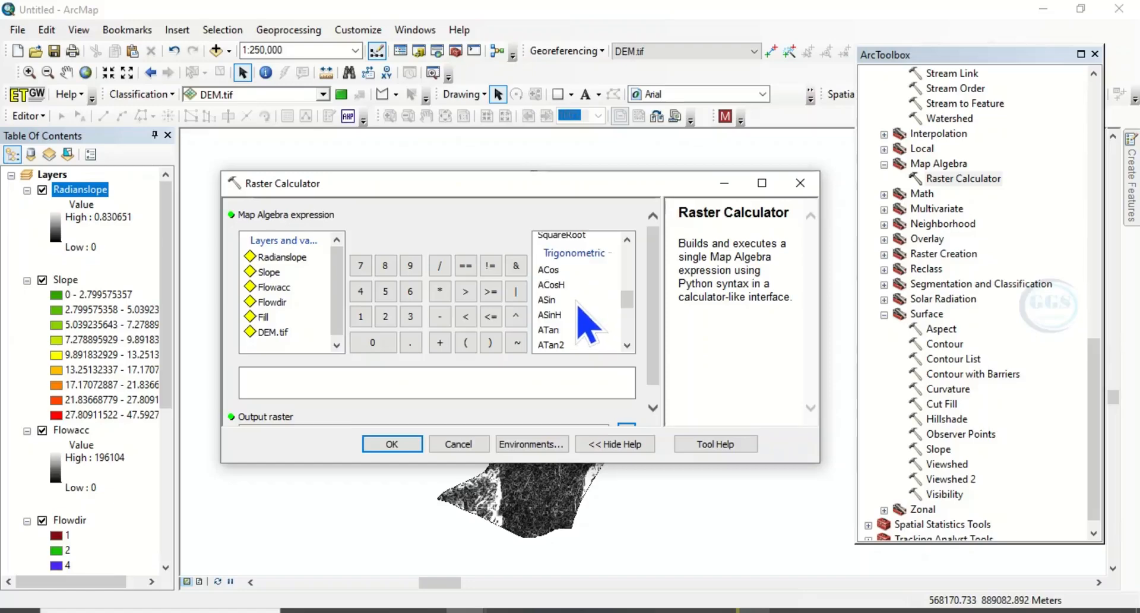
scroll(585, 326, down, 3)
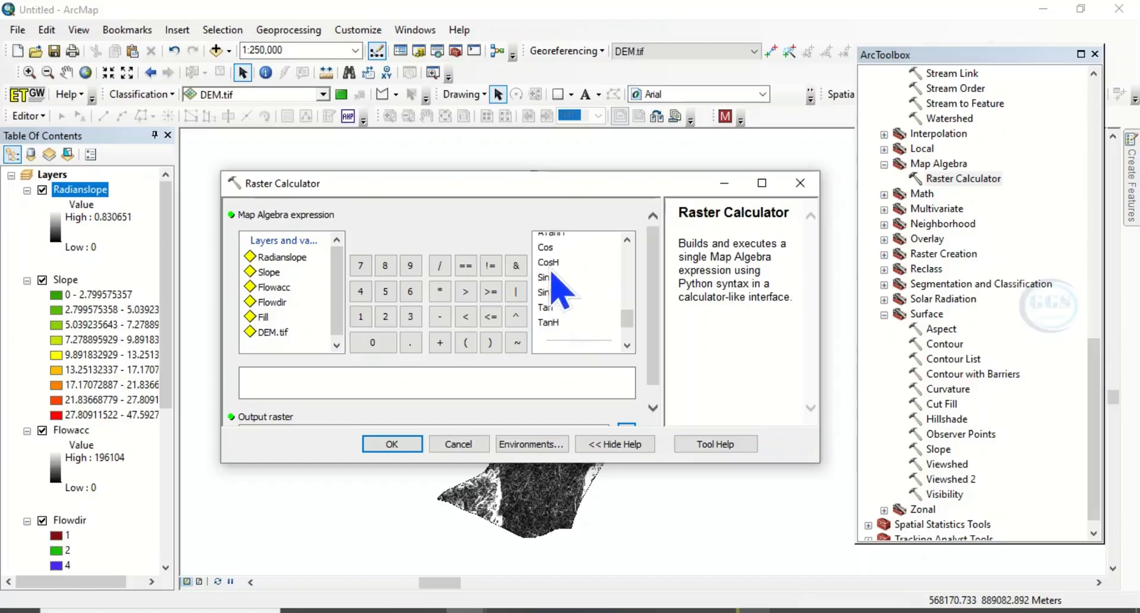
mouse_move(589, 609)
click(589, 558)
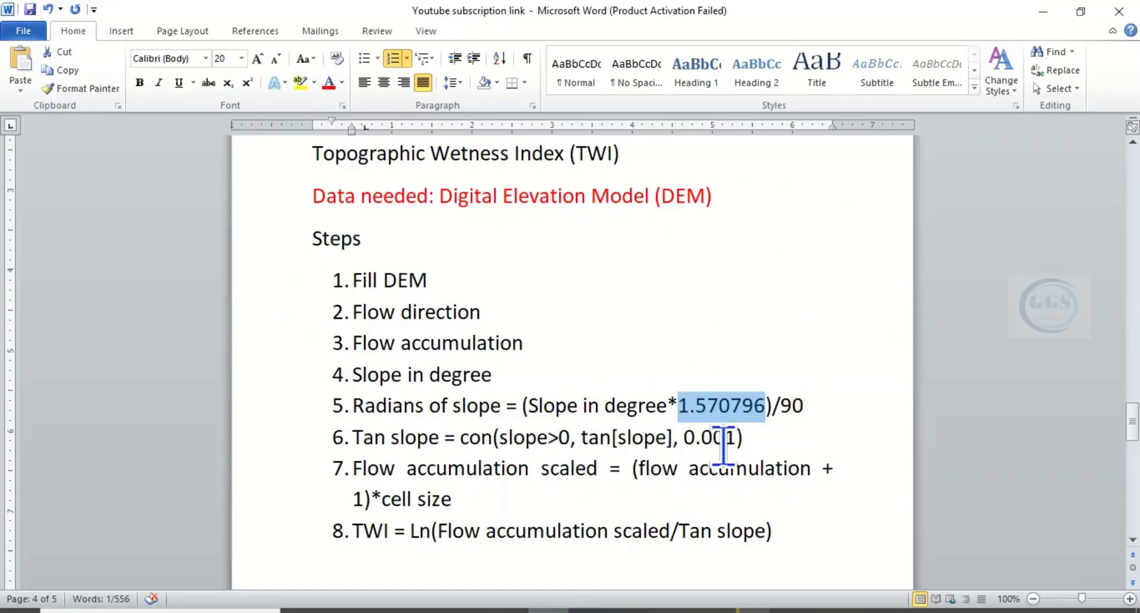
click(1043, 11)
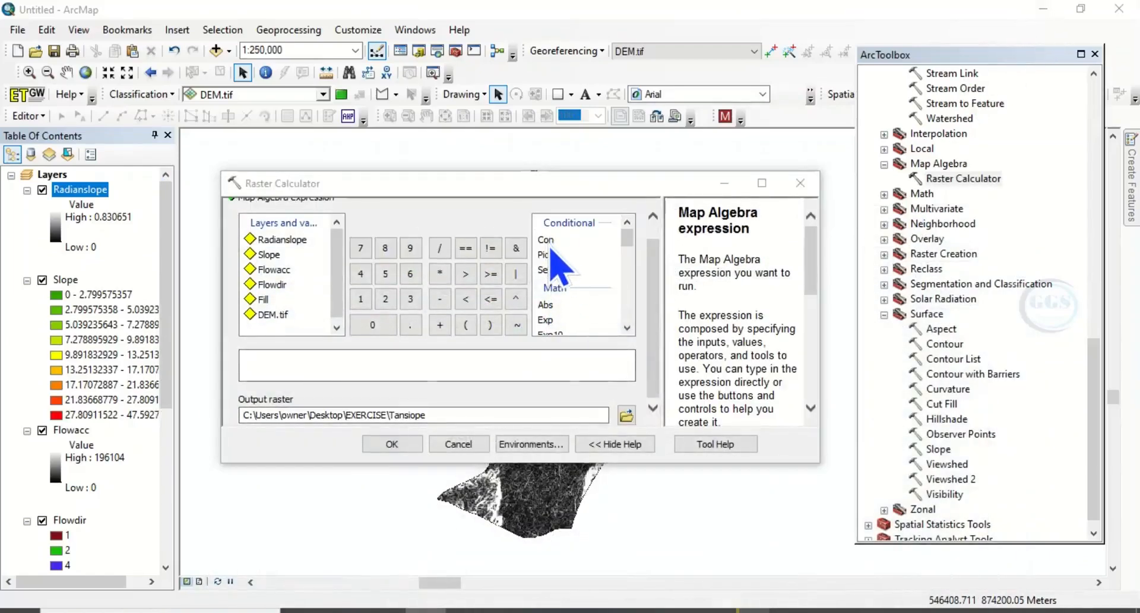
- Build the tan slope expression Con("Slope" > 0,Tan("Slope"),0.001) in the Raster Calculator
double_click(549, 243)
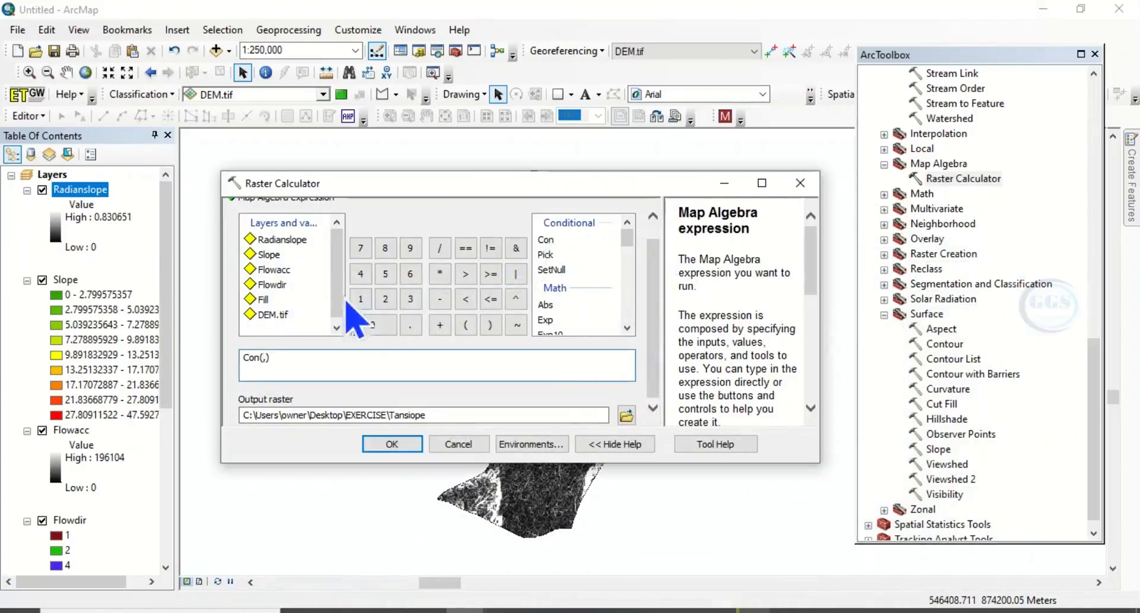
text(,)
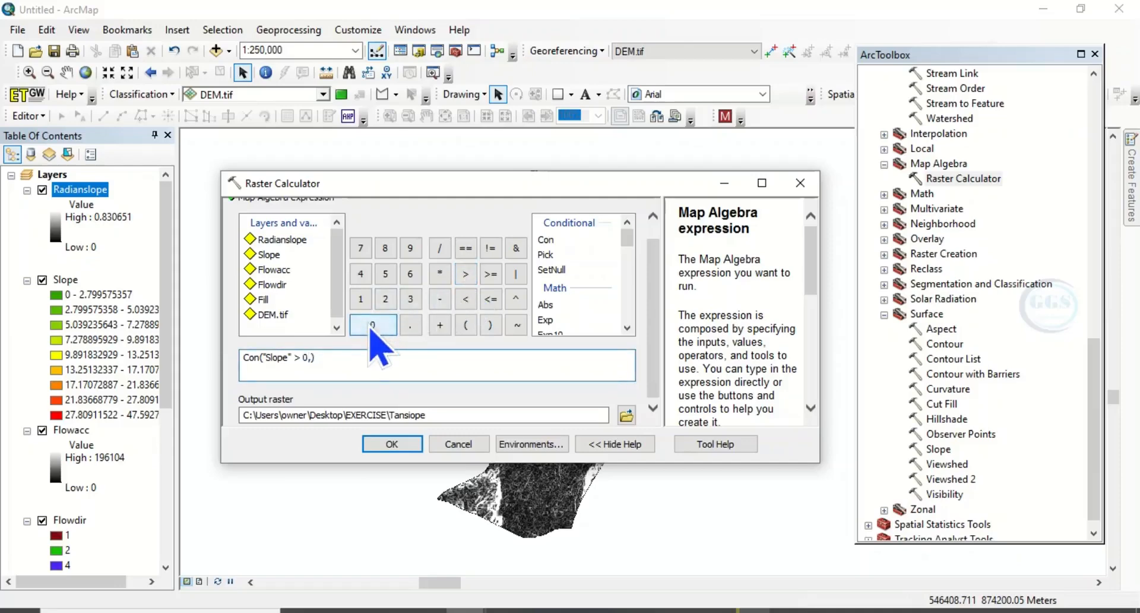
scroll(600, 315, down, 5)
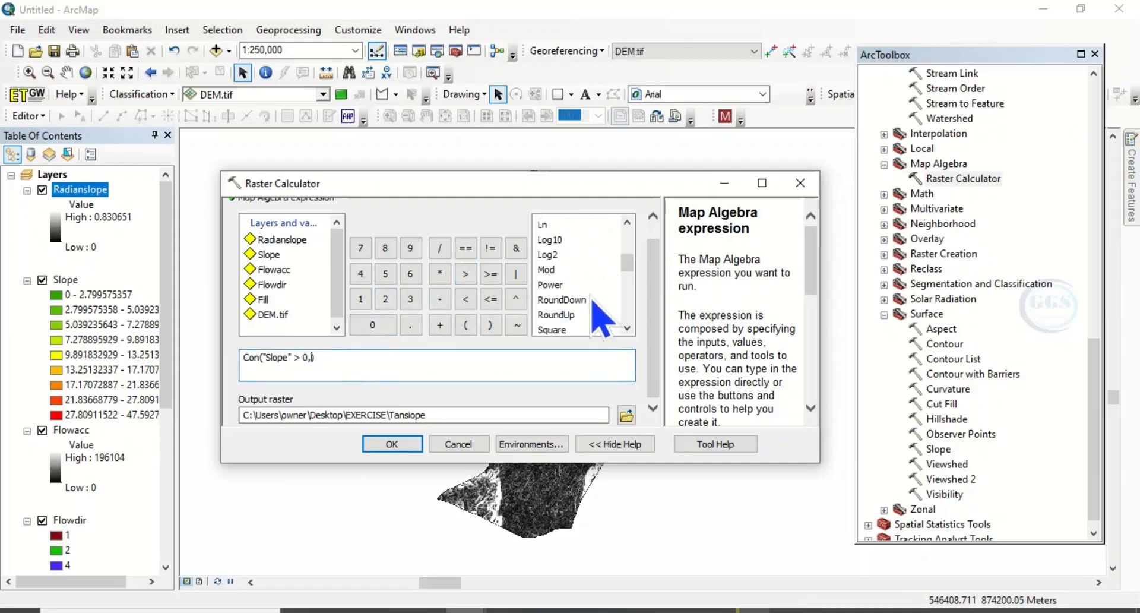
scroll(590, 300, down, 5)
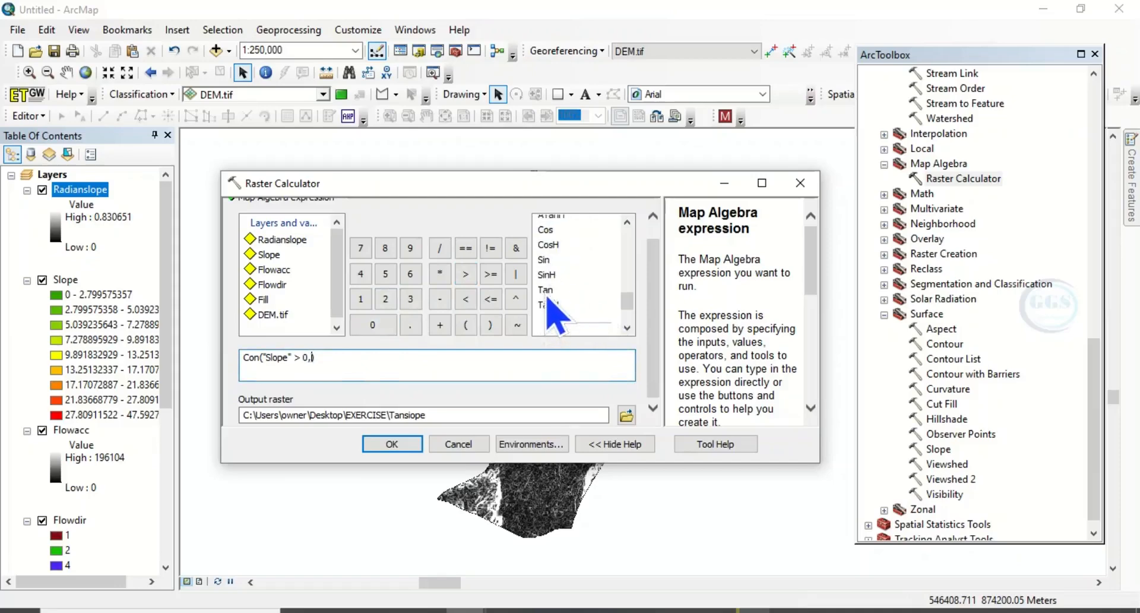
text(),0.00)
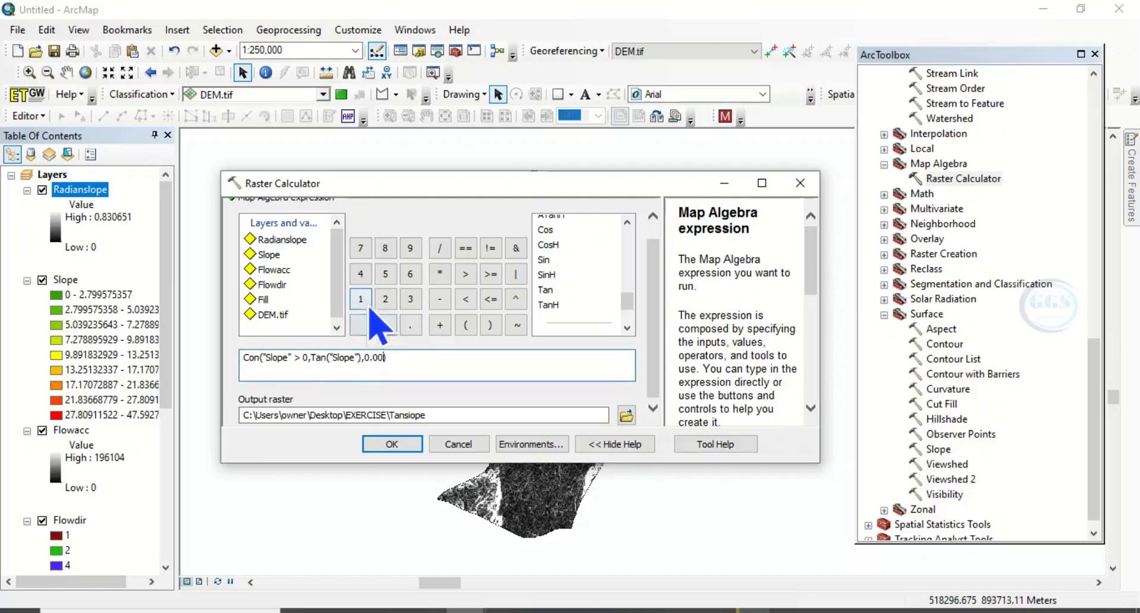
click(364, 299)
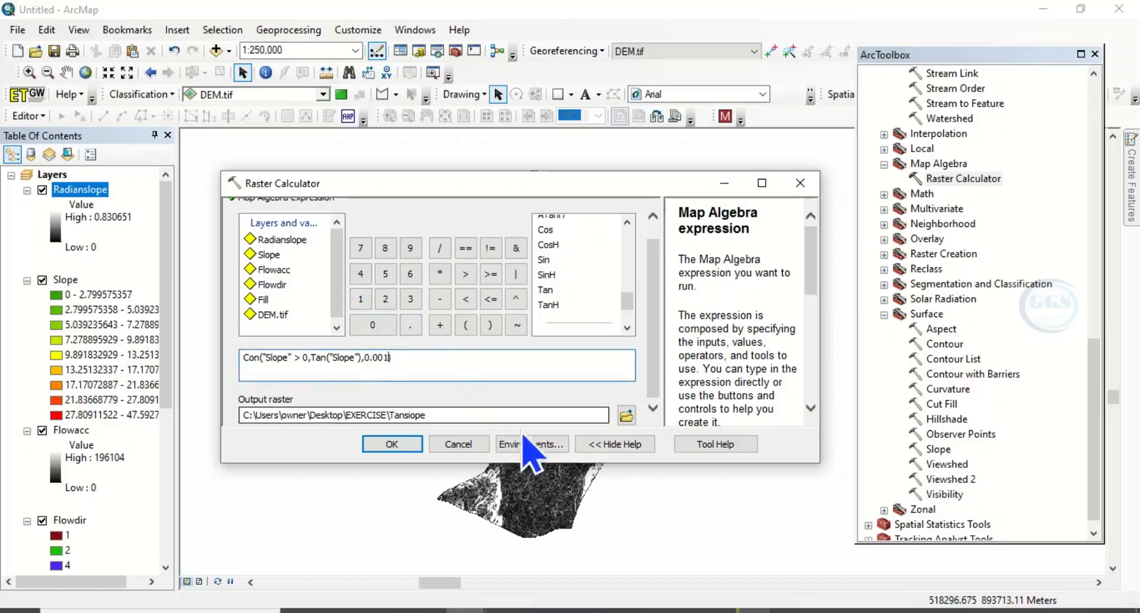
- Save the output raster as Tanslope in the EXERCISE folder and run the calculation
click(626, 417)
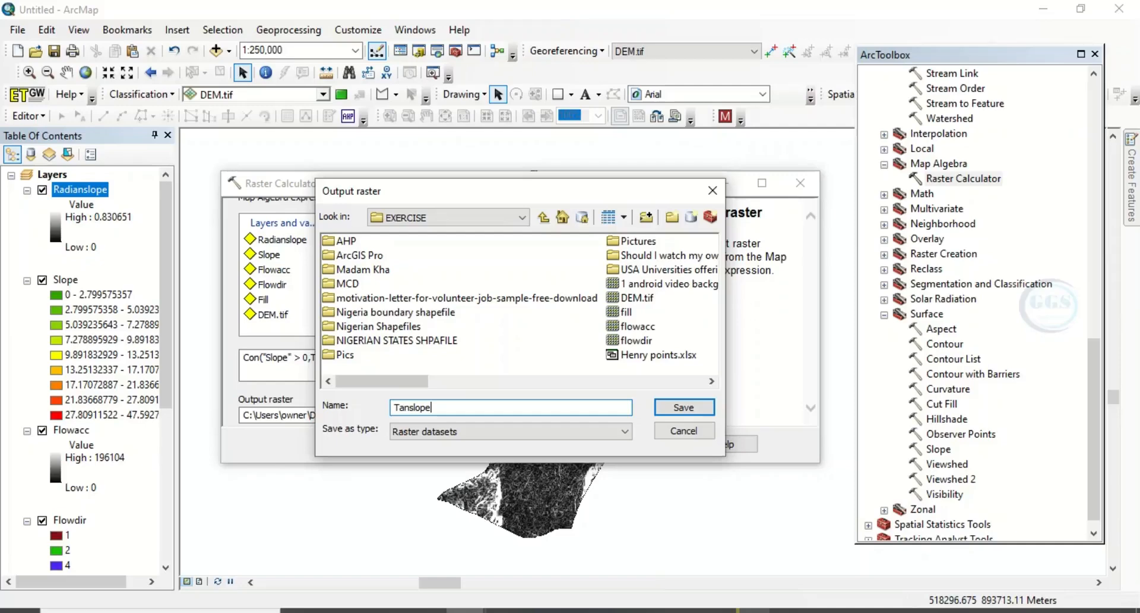
click(690, 410)
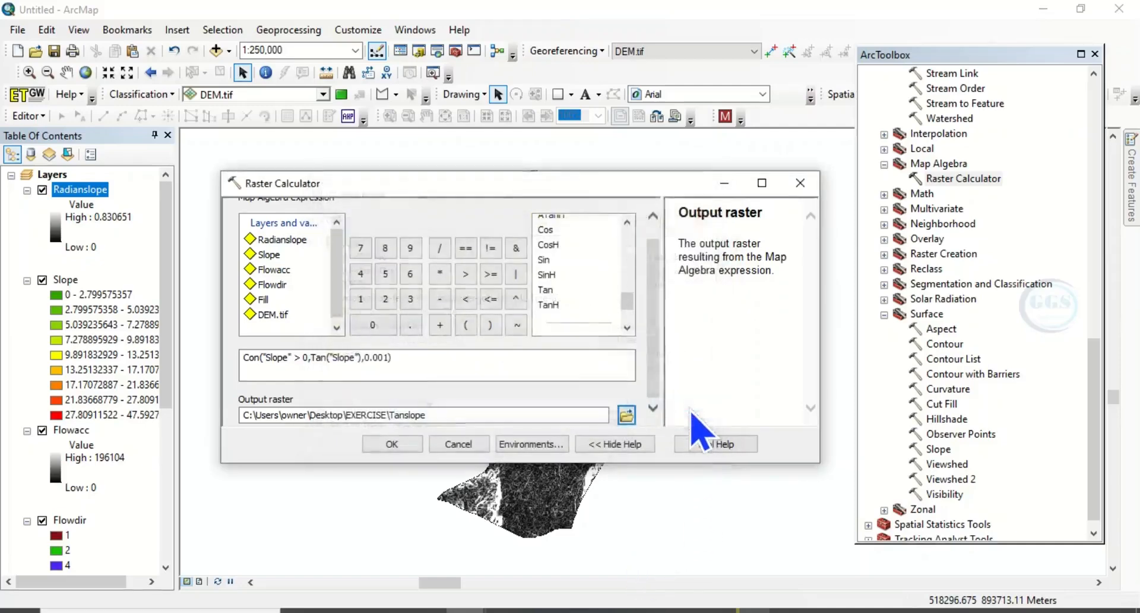
click(397, 446)
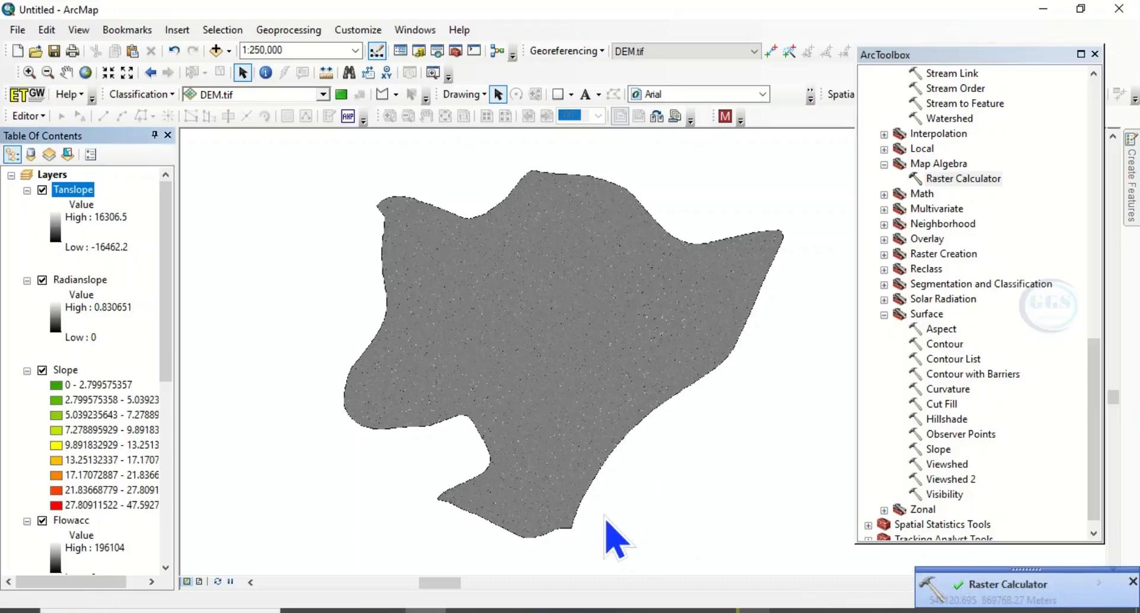
- Read the flow accumulation scaled formula in the Word notes, then open the Raster Calculator again in ArcMap
click(517, 529)
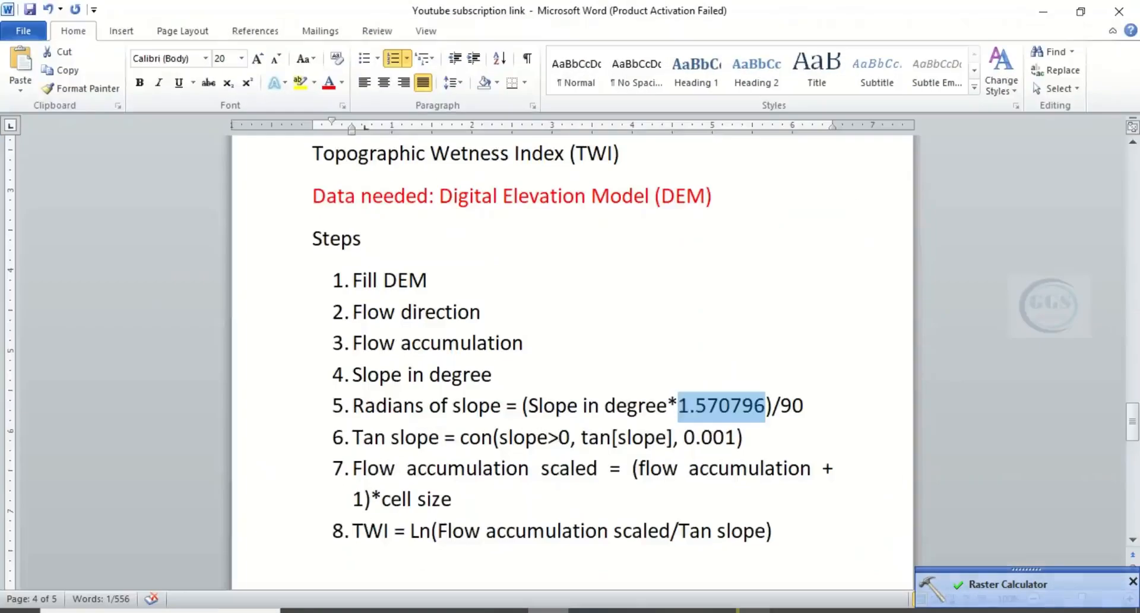
scroll(427, 488, down, 1)
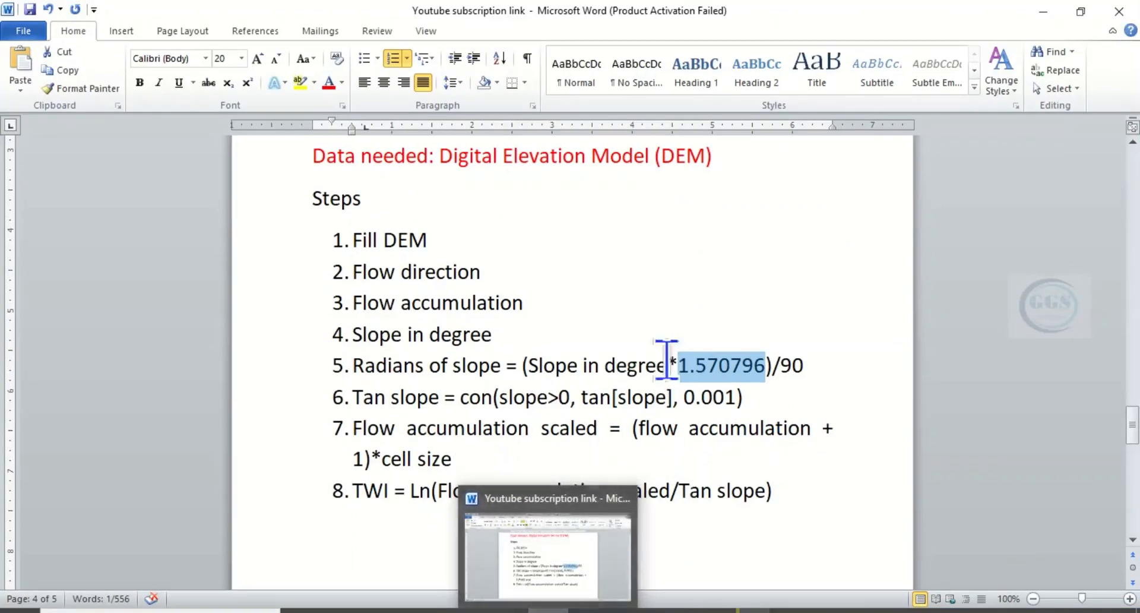
click(1044, 13)
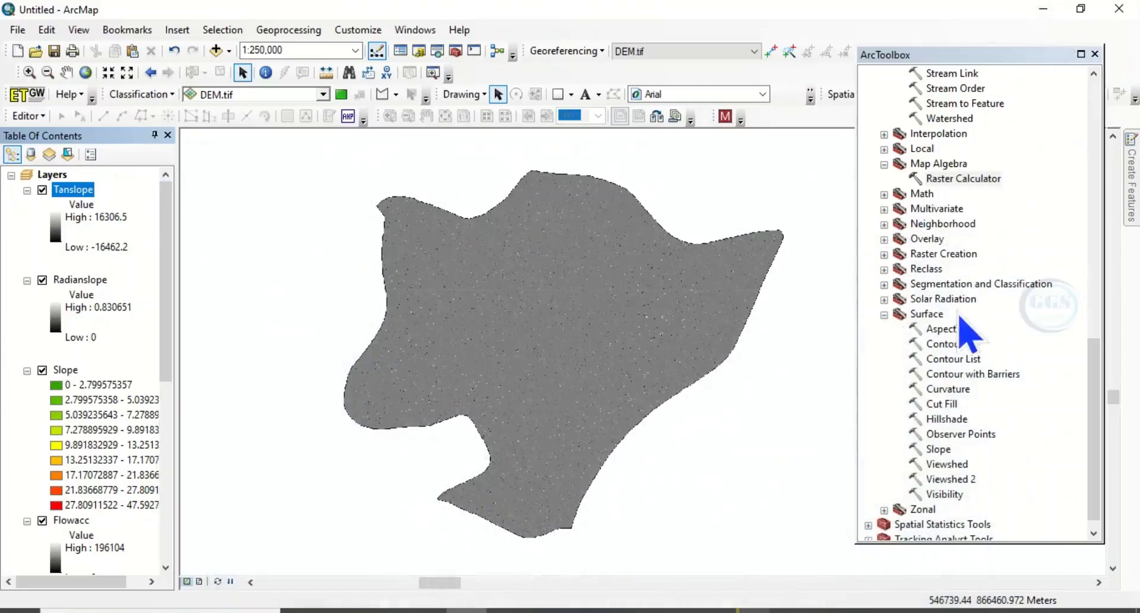
double_click(965, 179)
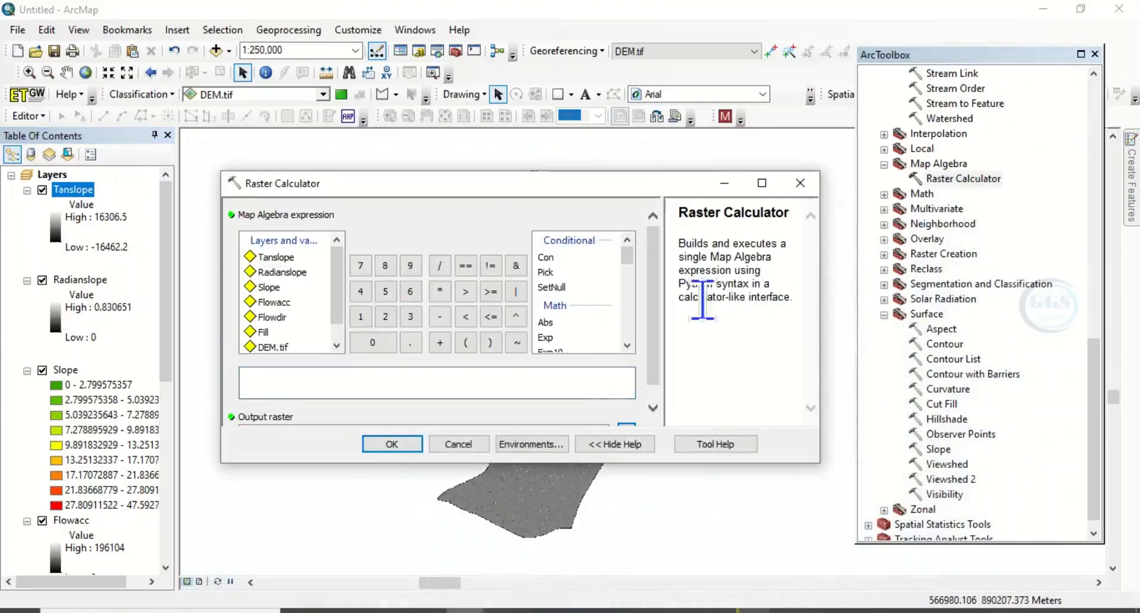
- Recheck the scaled flow accumulation formula in Word, then begin the Raster Calculator expression in ArcMap with ("Flowacc" + 1) *
click(556, 491)
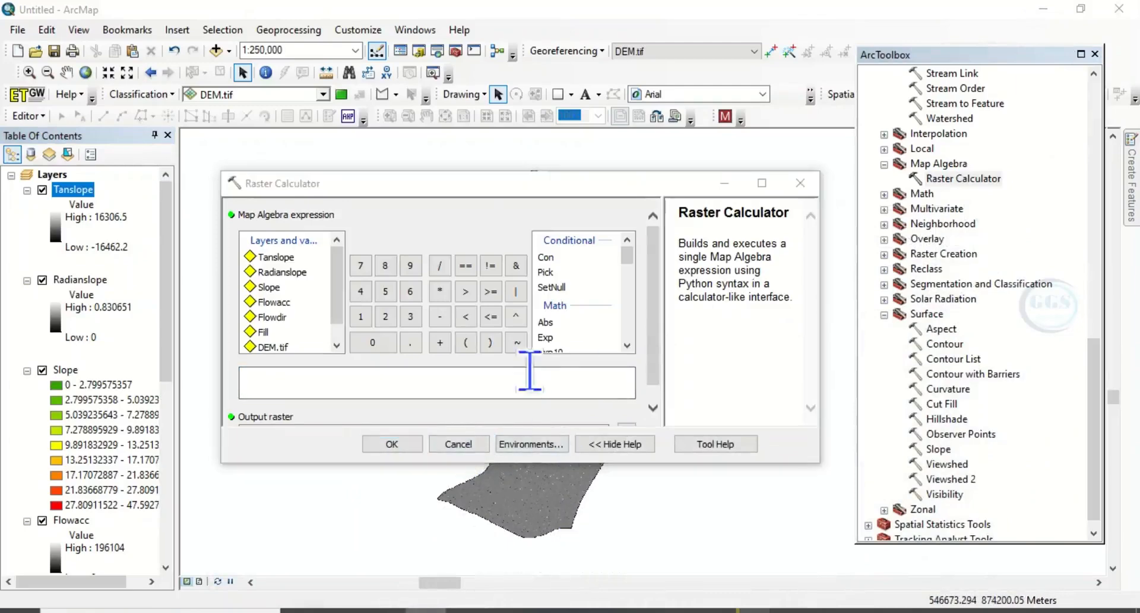
click(467, 343)
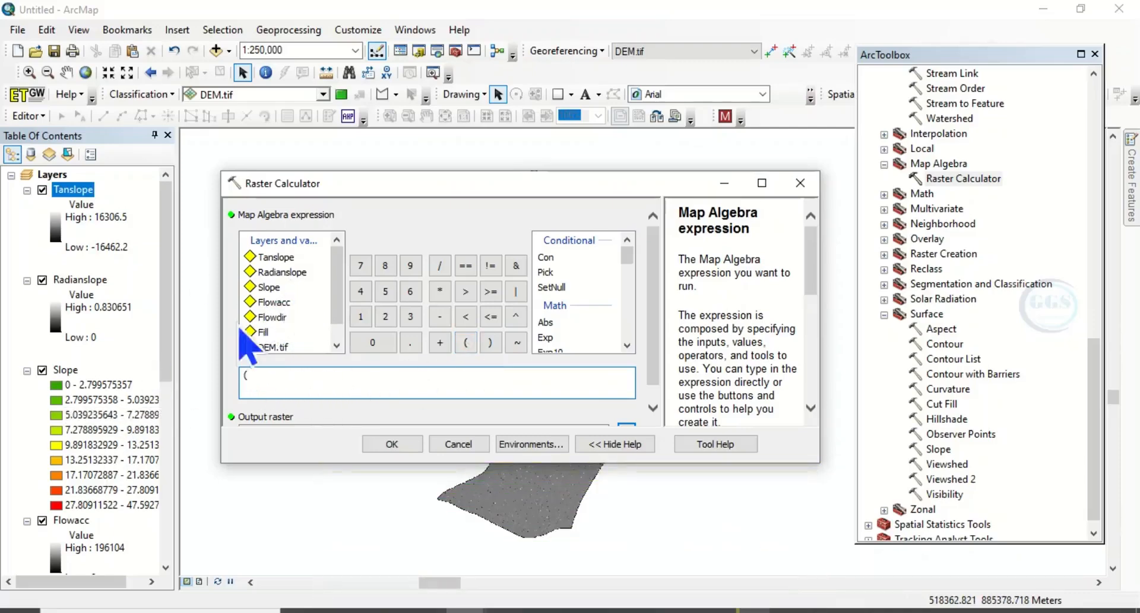
double_click(279, 300)
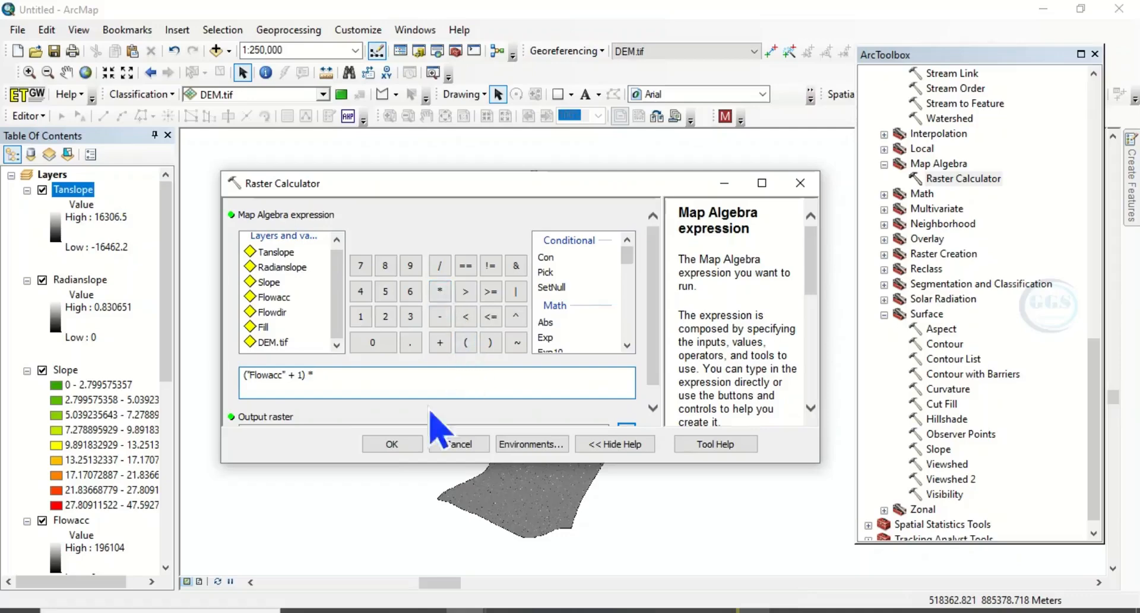
- Copy the cell size value 38.21851414 from the Flowacc layer's source properties, leaving the properties unchanged
click(74, 520)
right_click(83, 522)
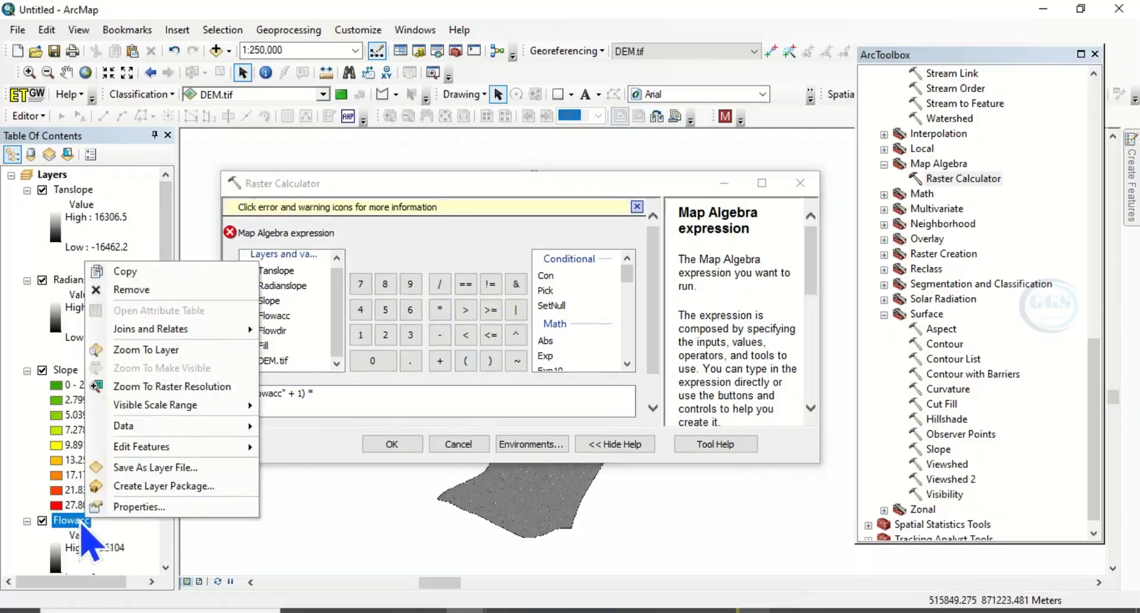
key(Escape)
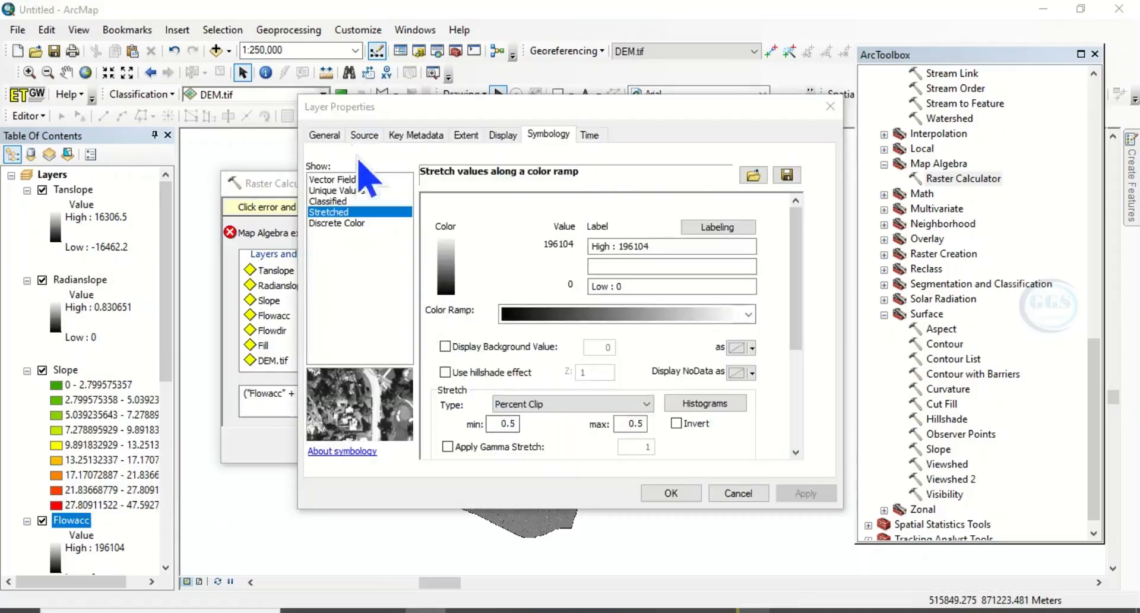
click(366, 139)
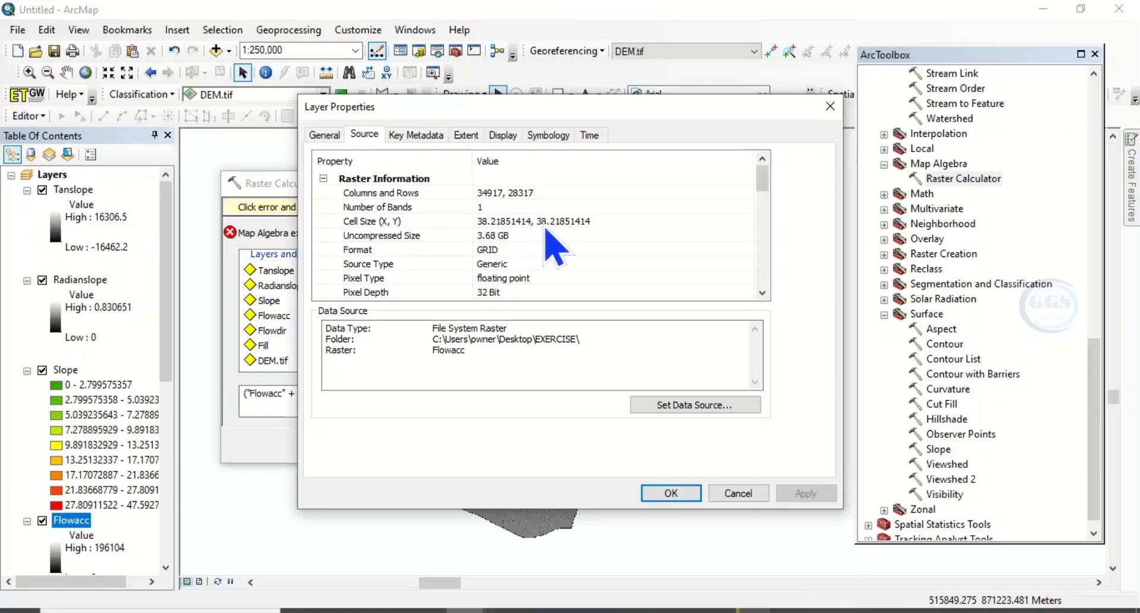
click(569, 221)
drag(589, 221, 544, 221)
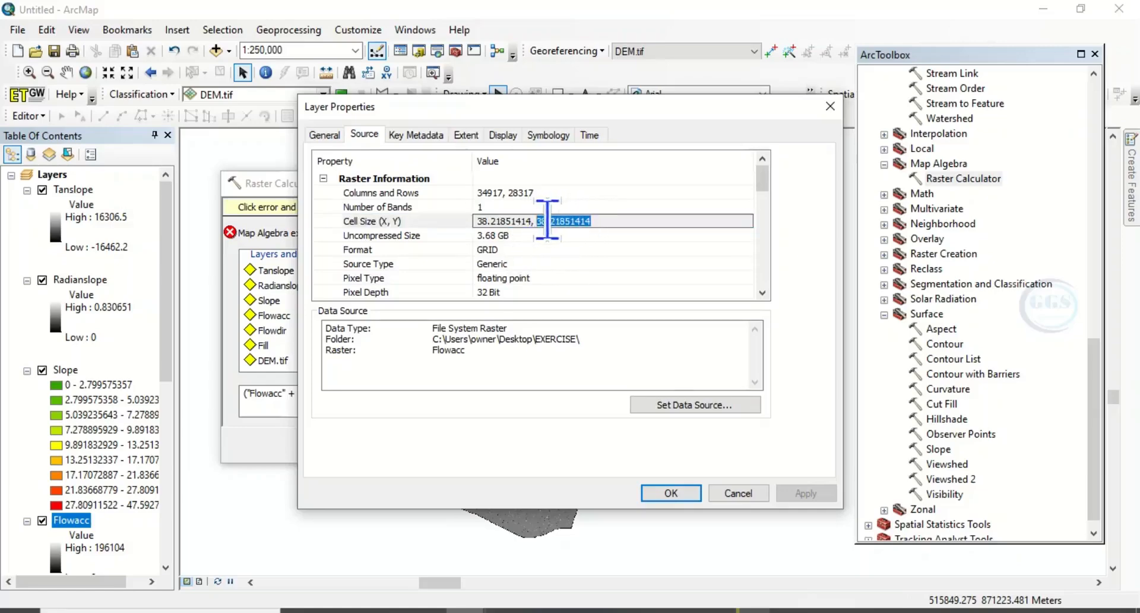
right_click(547, 220)
click(588, 273)
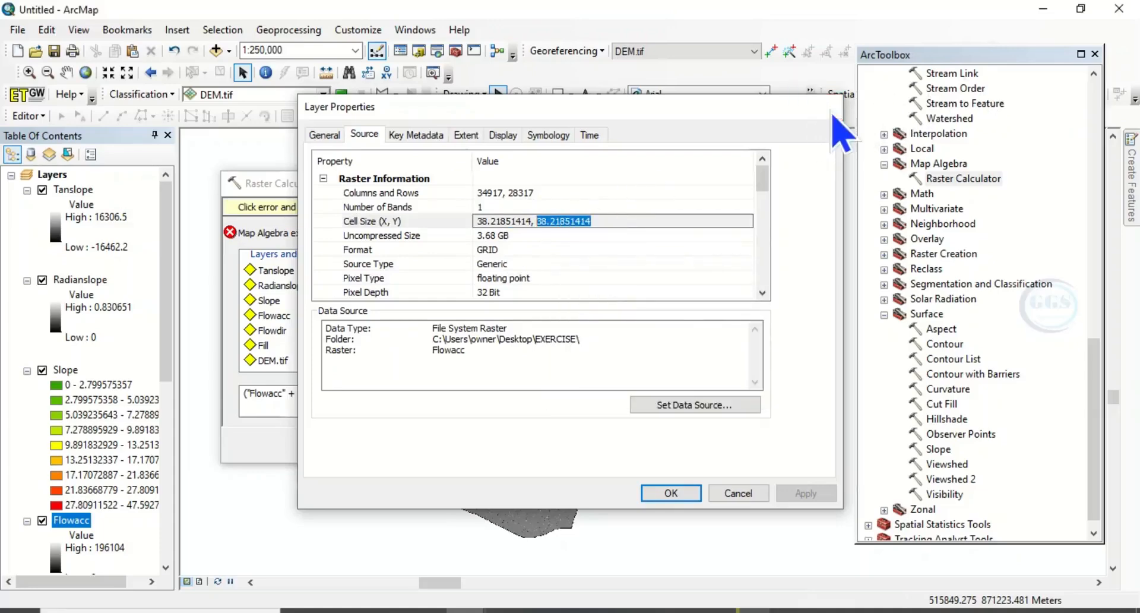
click(832, 108)
- Complete the scaled flow accumulation expression with the copied cell size as ("Flowacc" + 1) * 38.21851414
click(327, 395)
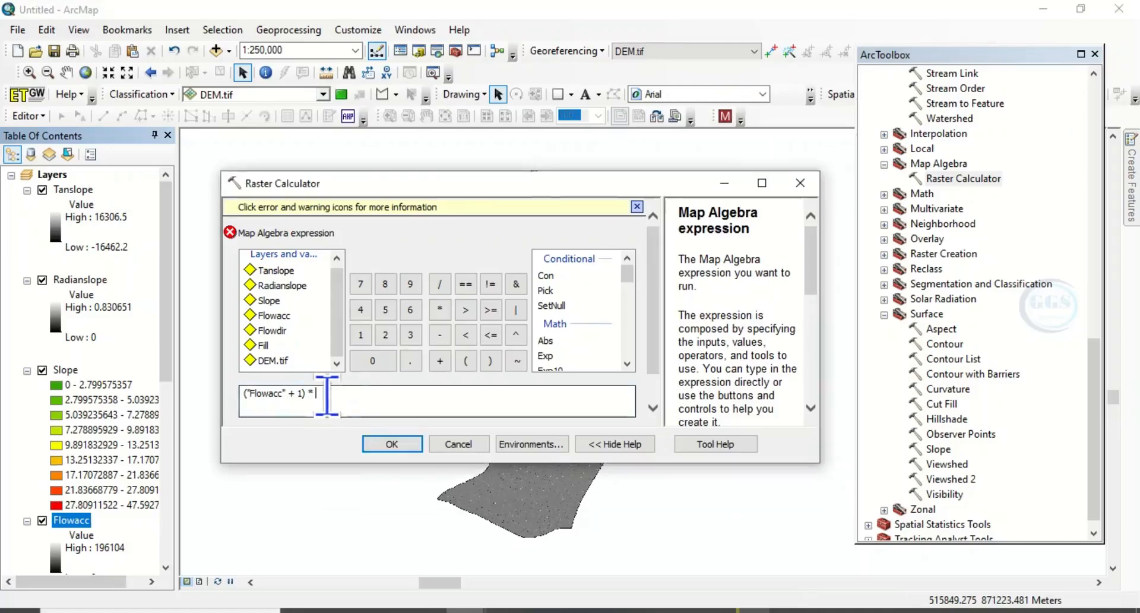
right_click(329, 395)
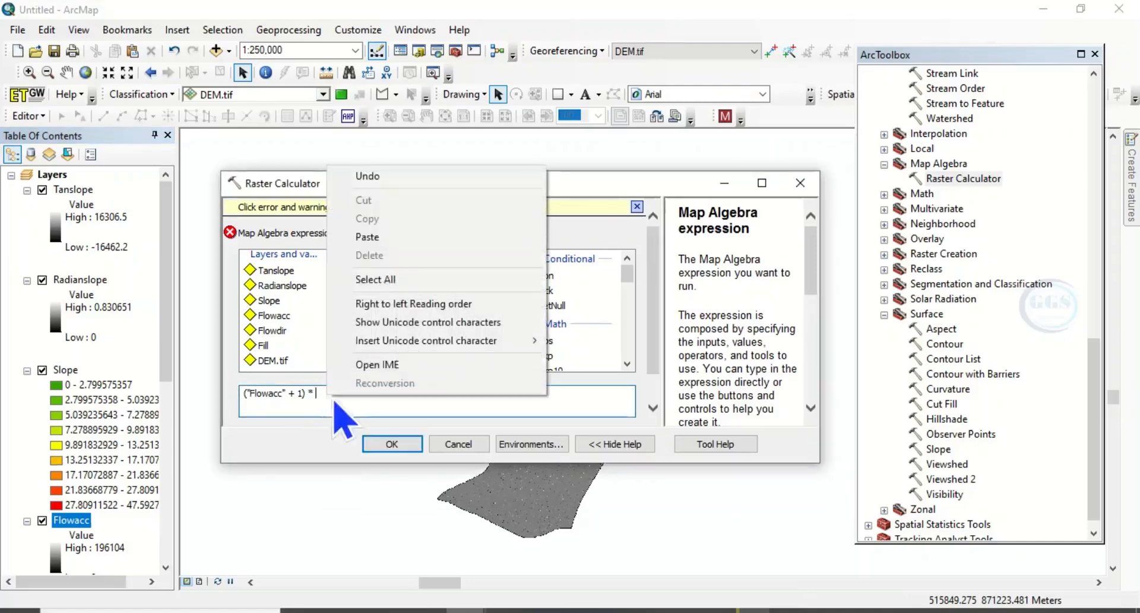
click(380, 236)
- Save the output raster as FlowAccscaled in the EXERCISE folder and run the calculation
click(652, 407)
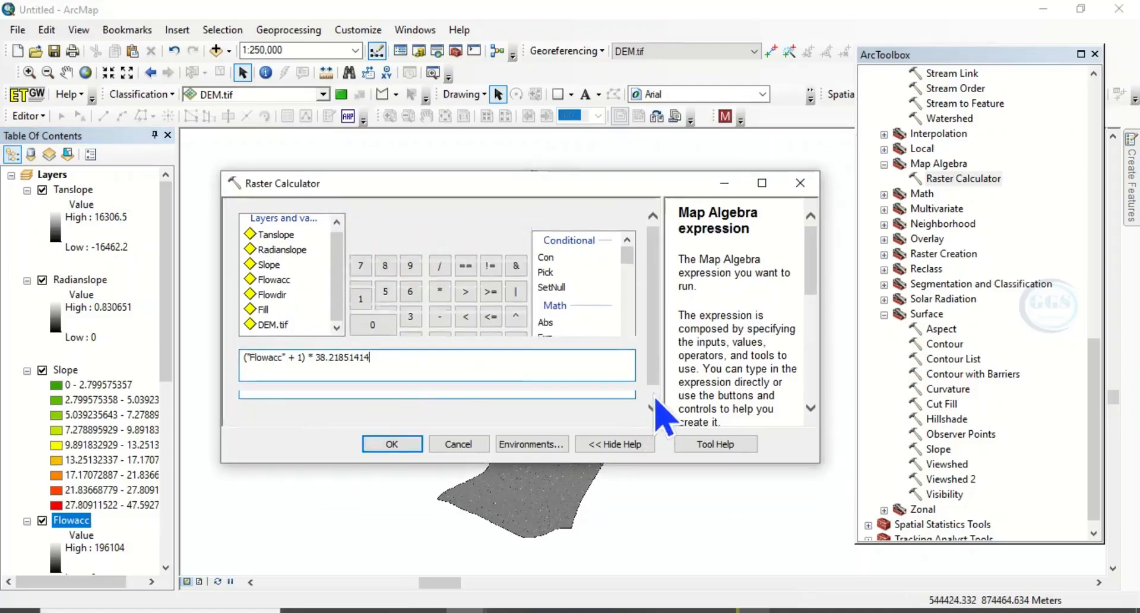
click(620, 414)
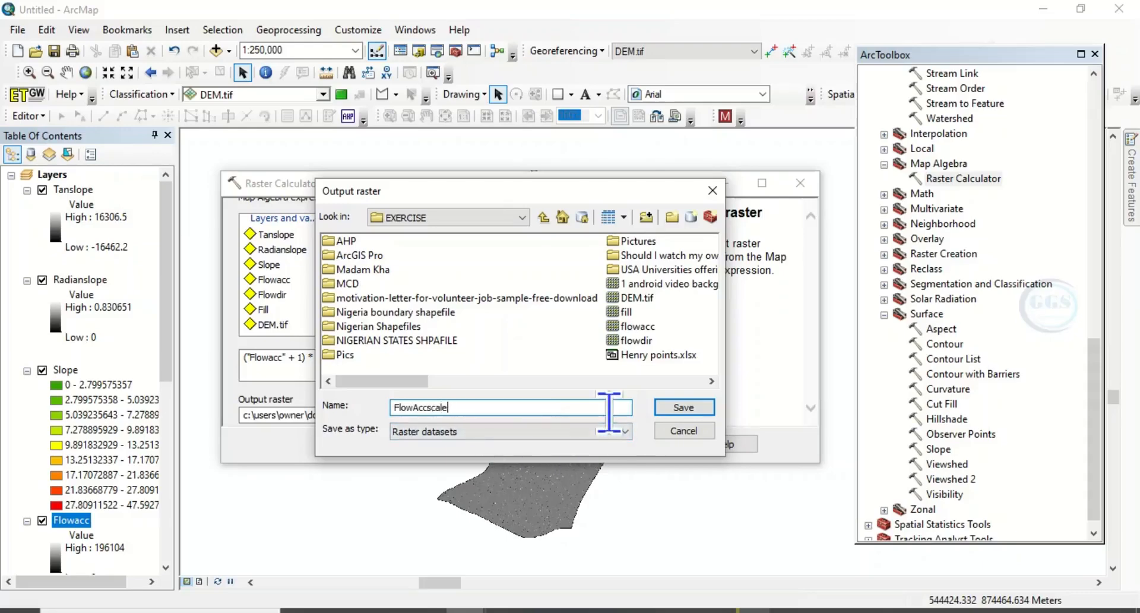
click(672, 410)
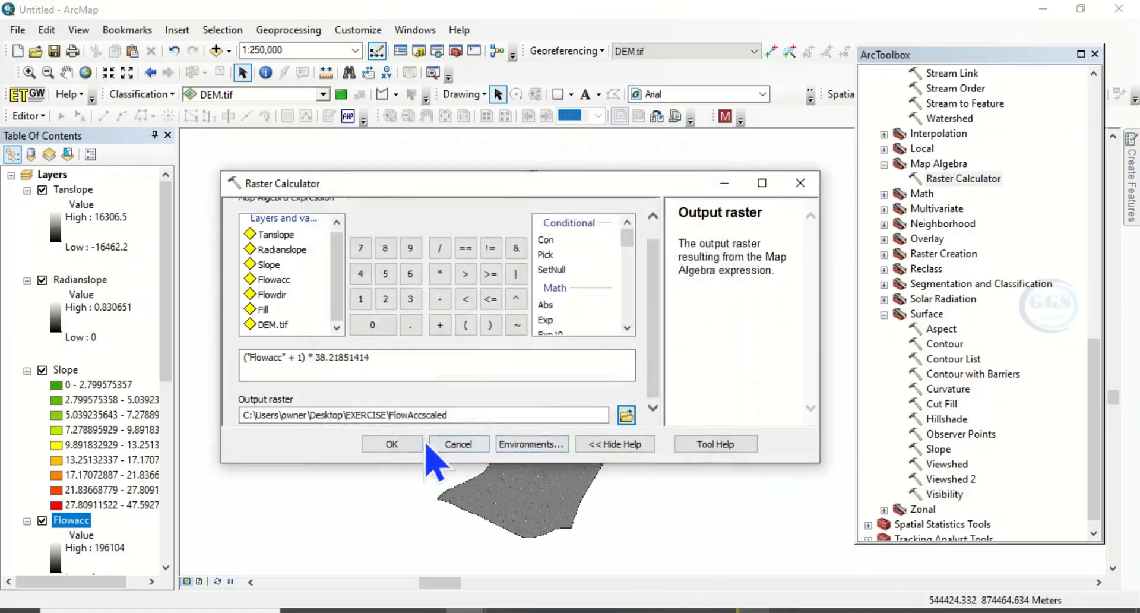
click(392, 444)
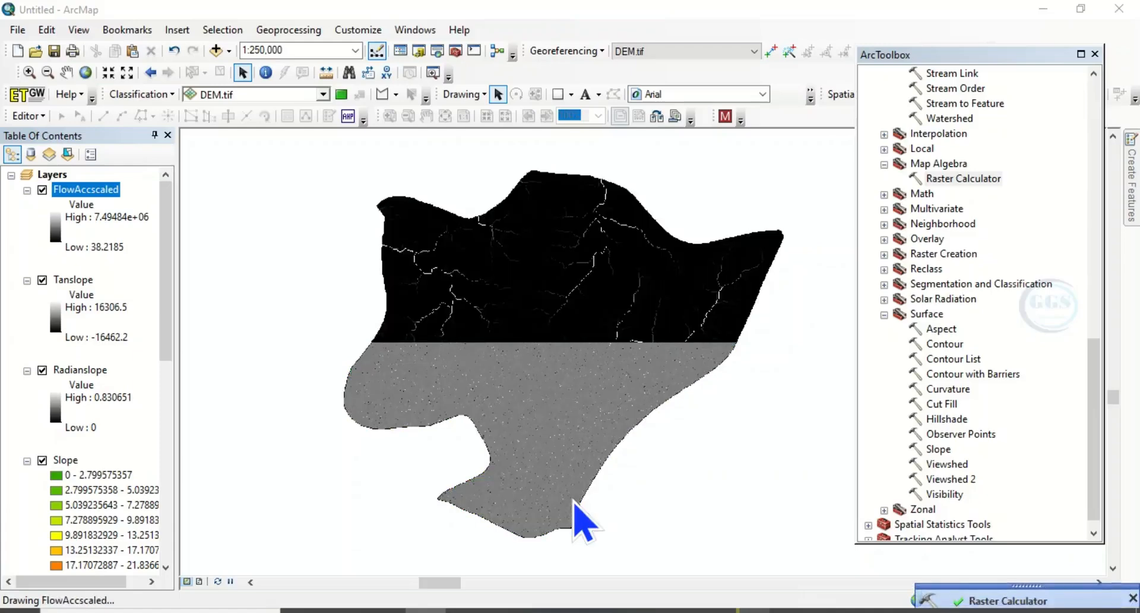
- Read the TWI formula in the Word notes, then open a new Raster Calculator expression in ArcMap
mouse_move(589, 611)
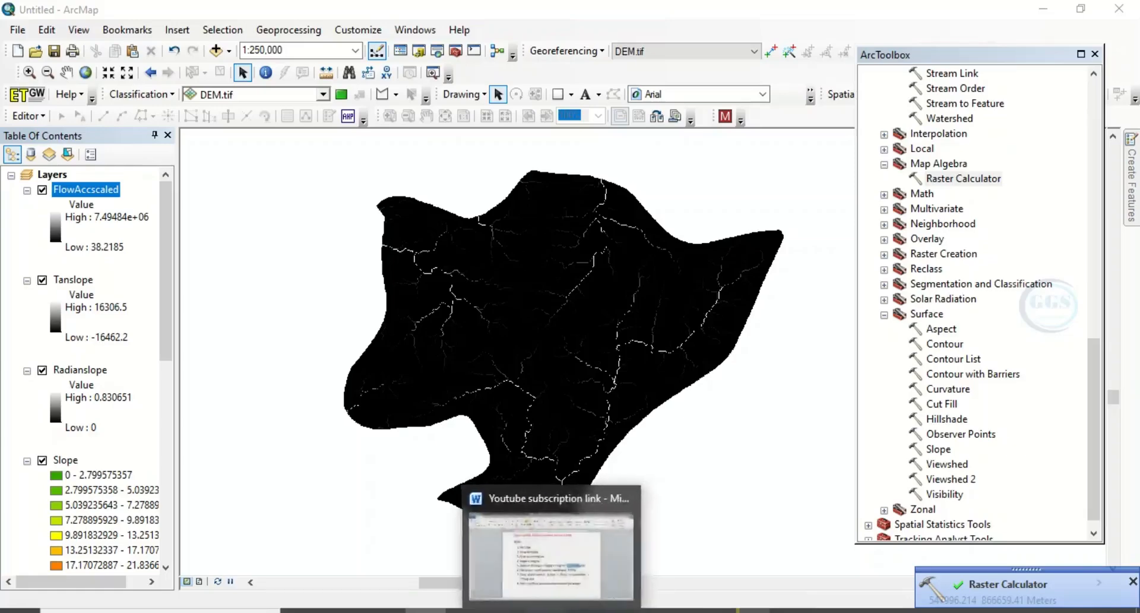
click(579, 534)
scroll(448, 458, down, 2)
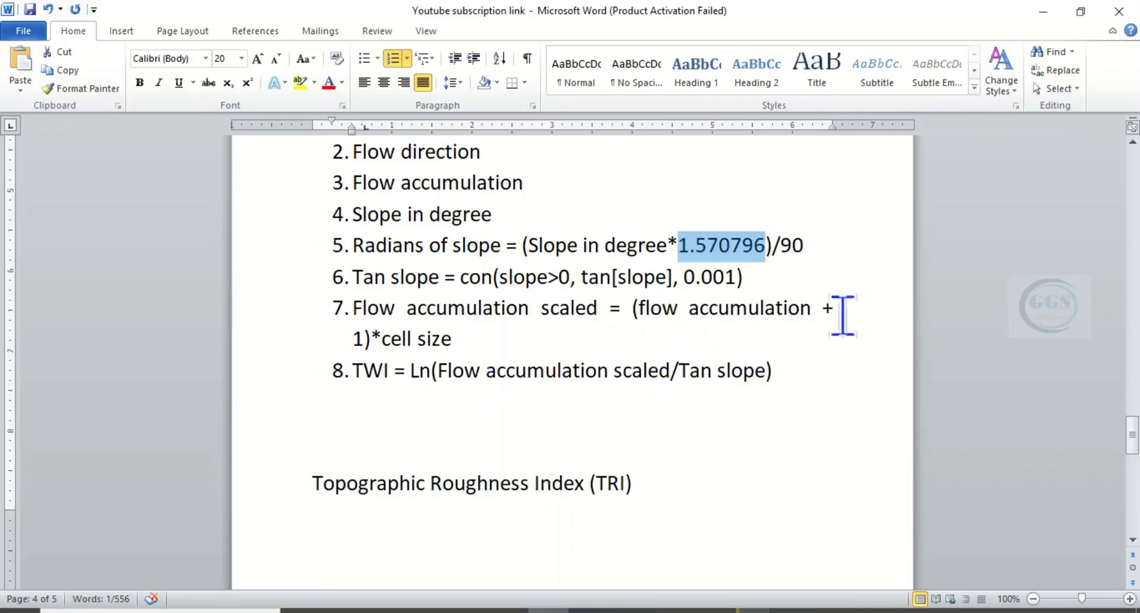
click(1043, 12)
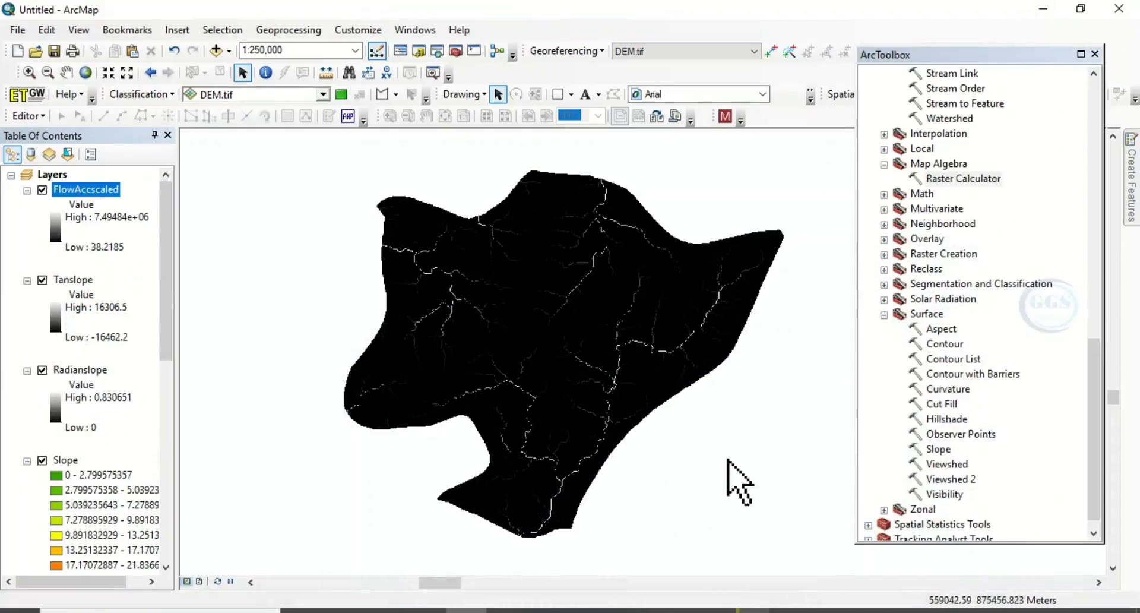
click(950, 180)
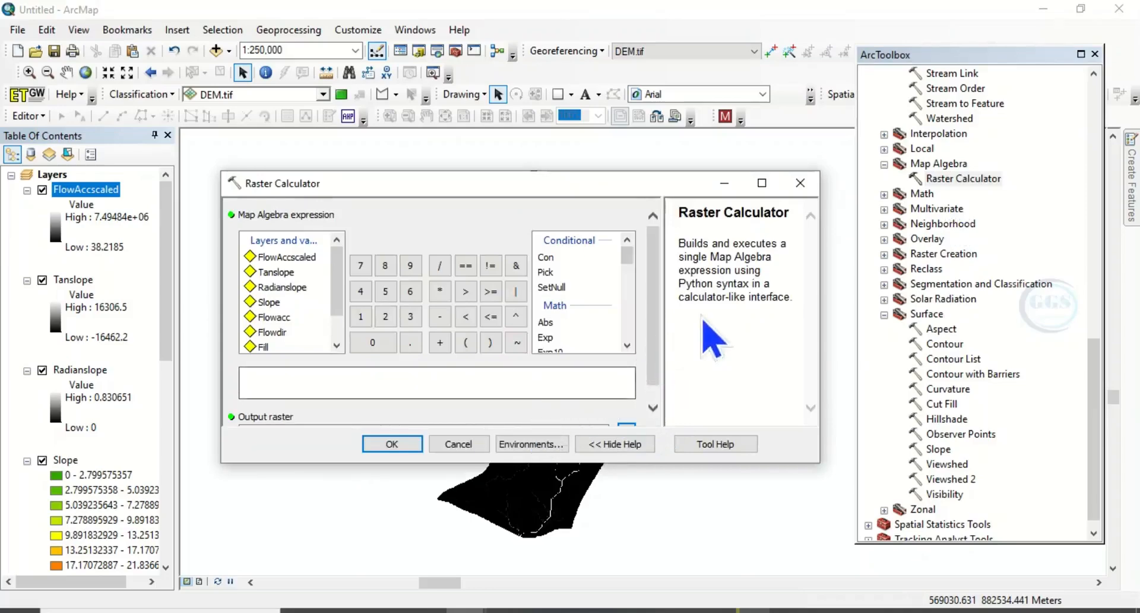
click(390, 380)
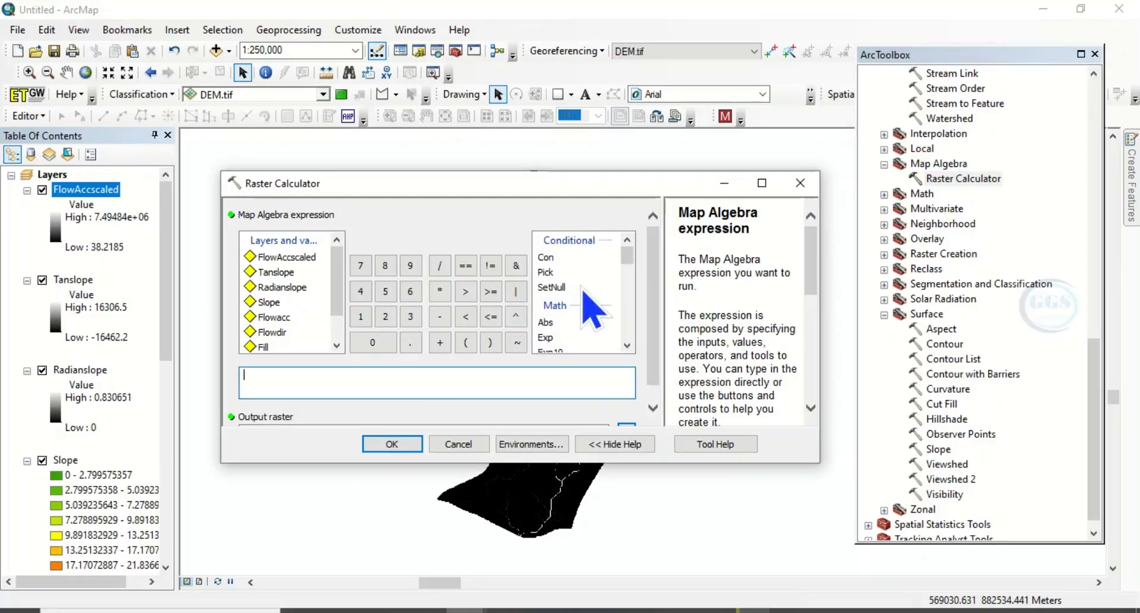
- Recheck the TWI formula in Word, then build the expression Ln("FlowAccscaled" / "Tanslope") in ArcMap's Raster Calculator
scroll(591, 306, down, 1)
click(528, 610)
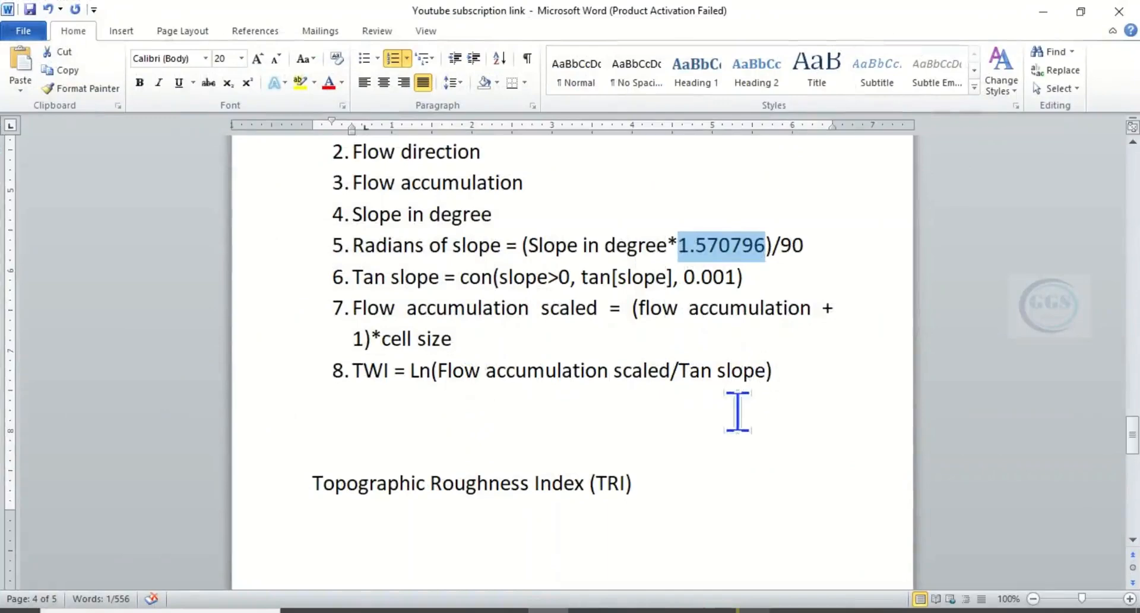
mouse_move(579, 607)
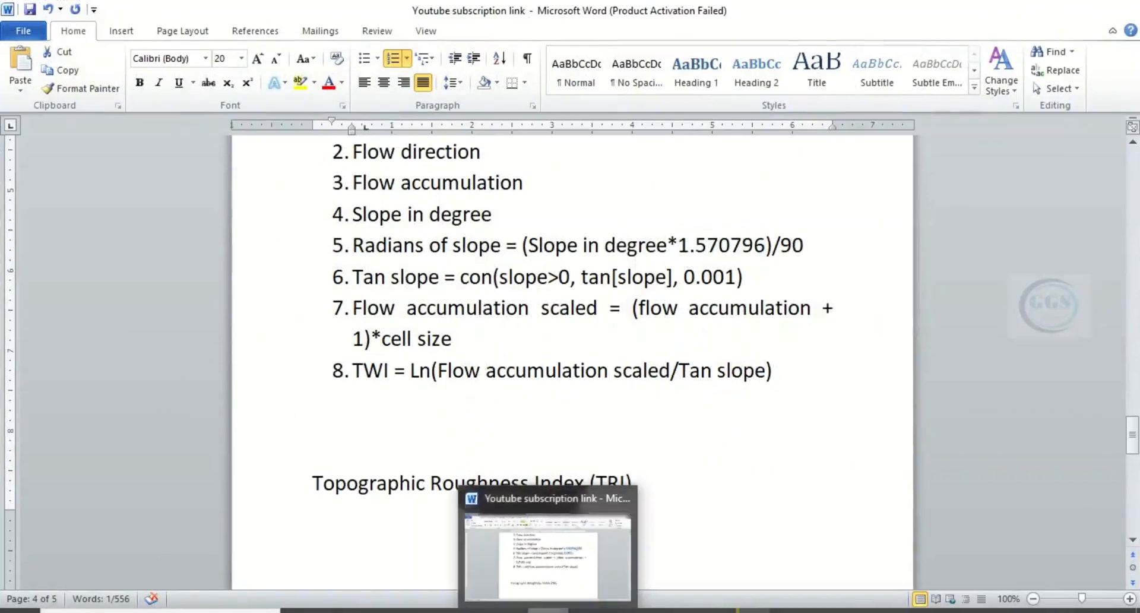
click(549, 547)
scroll(552, 297, down, 2)
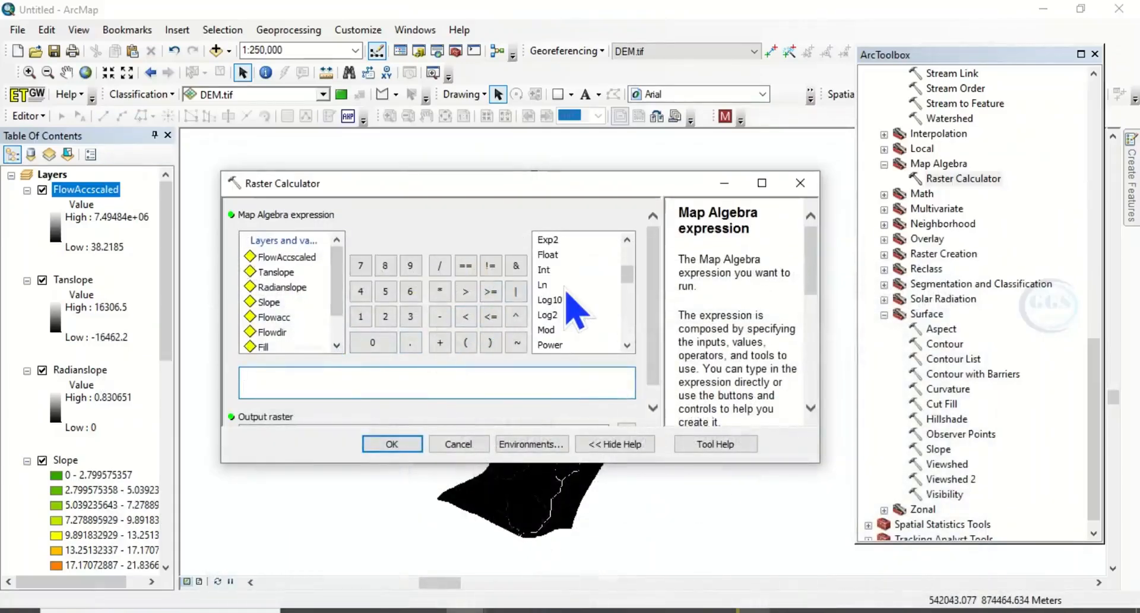
double_click(544, 284)
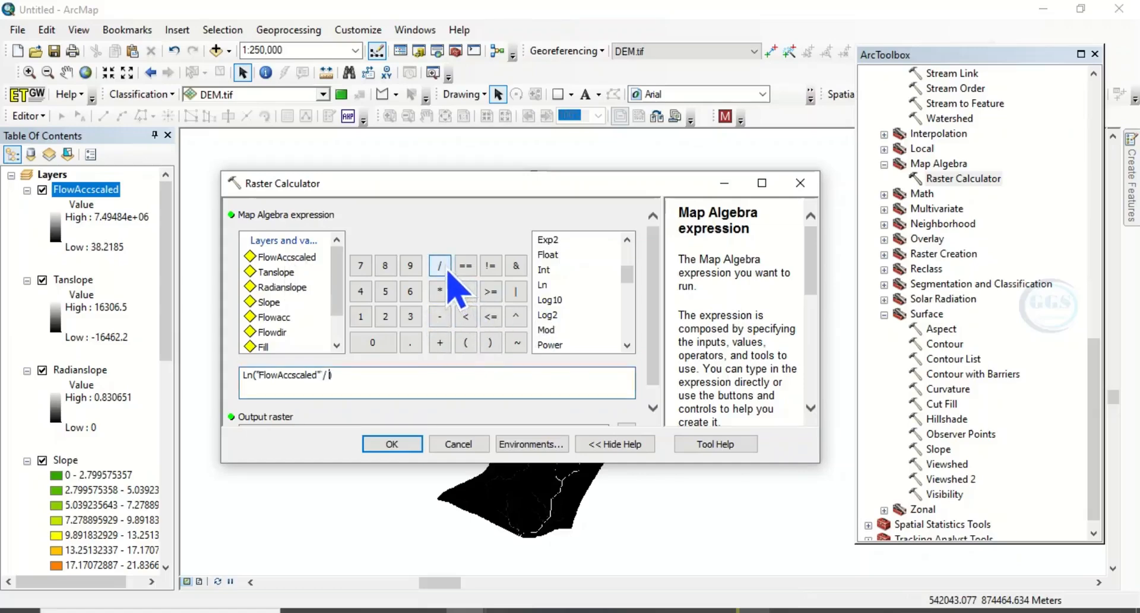
double_click(277, 274)
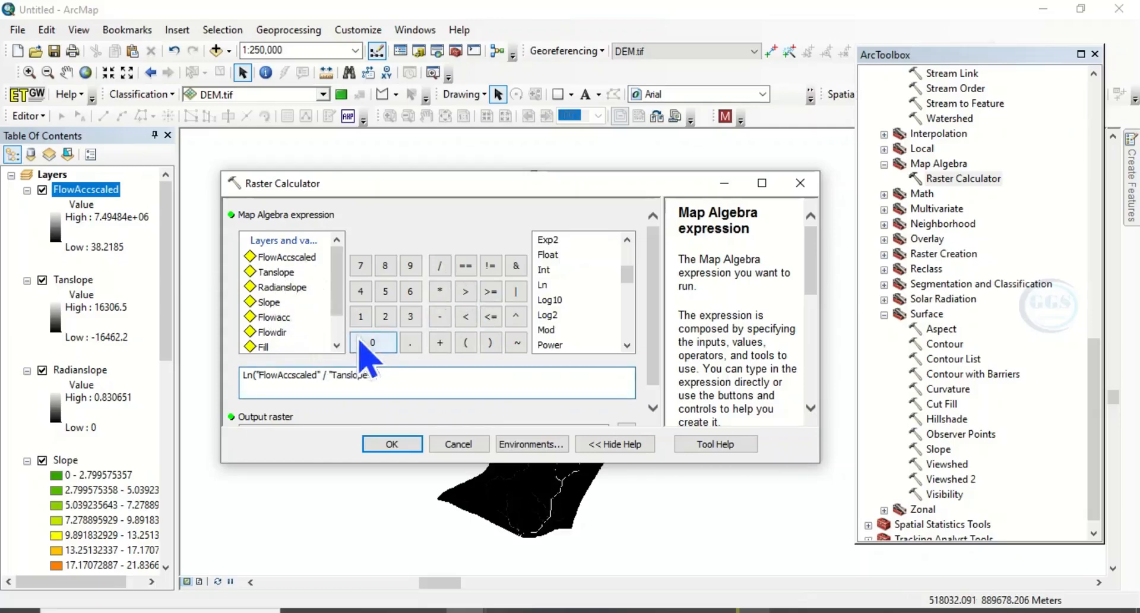
- Save the output raster as TWI in the EXERCISE folder and run the calculation
click(653, 397)
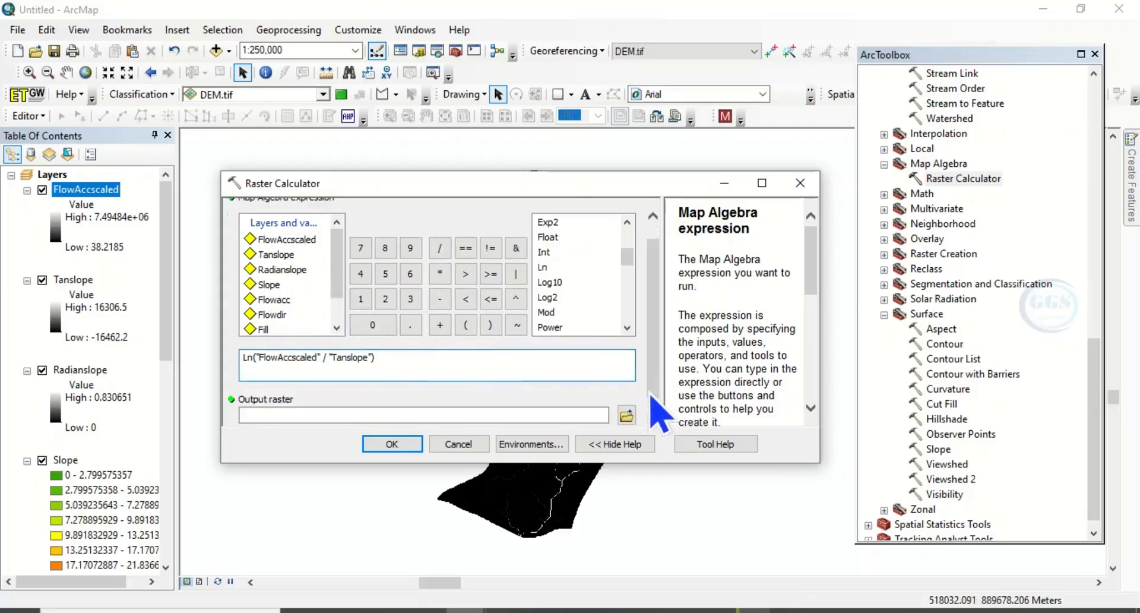
click(626, 415)
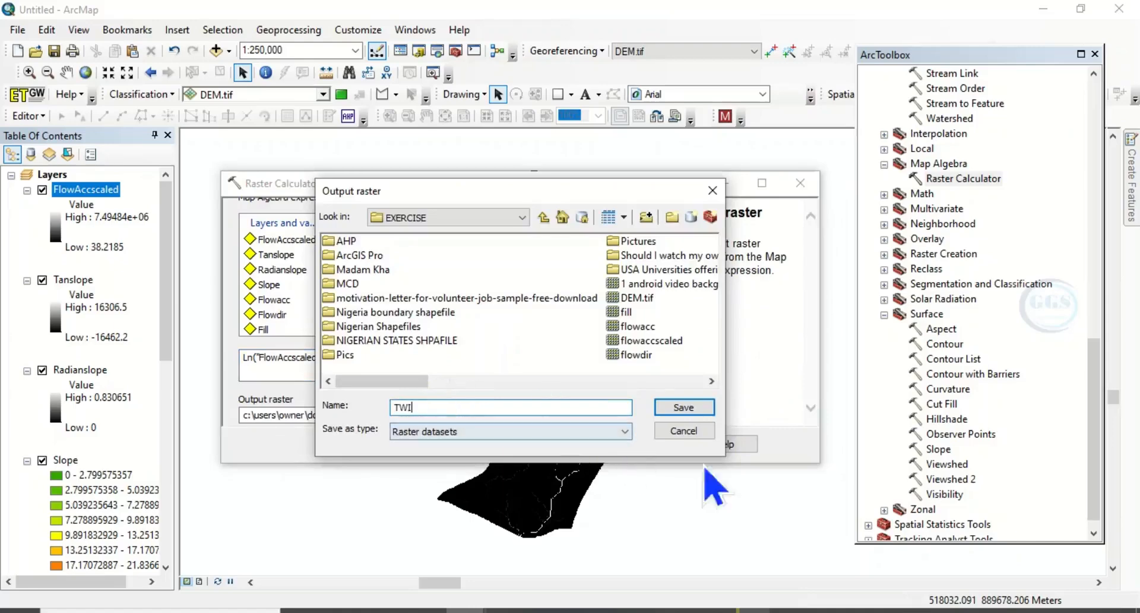
click(684, 408)
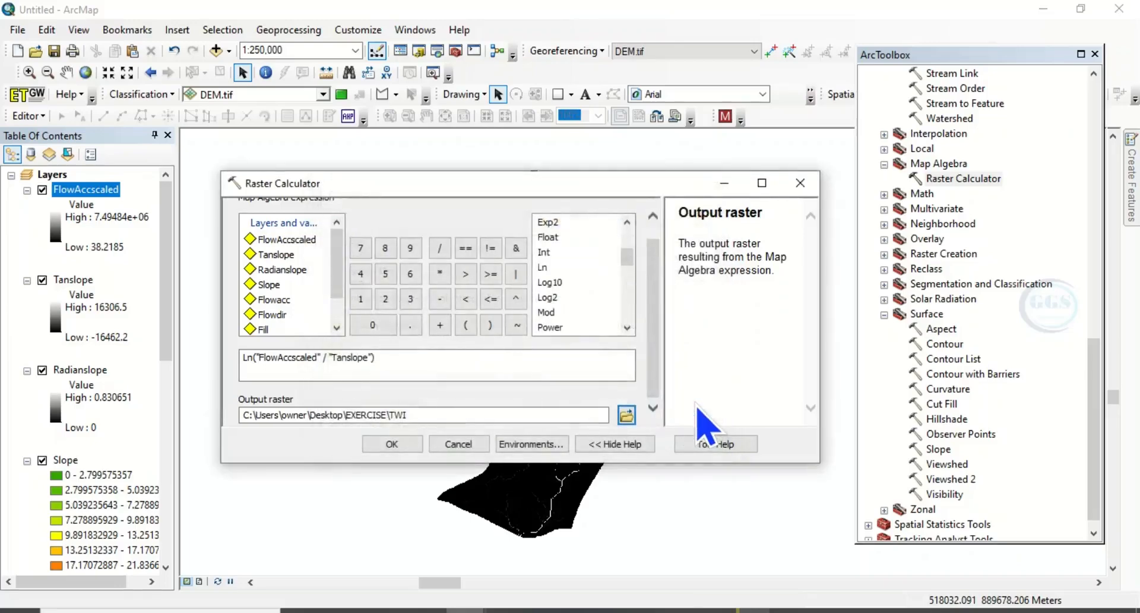
click(392, 444)
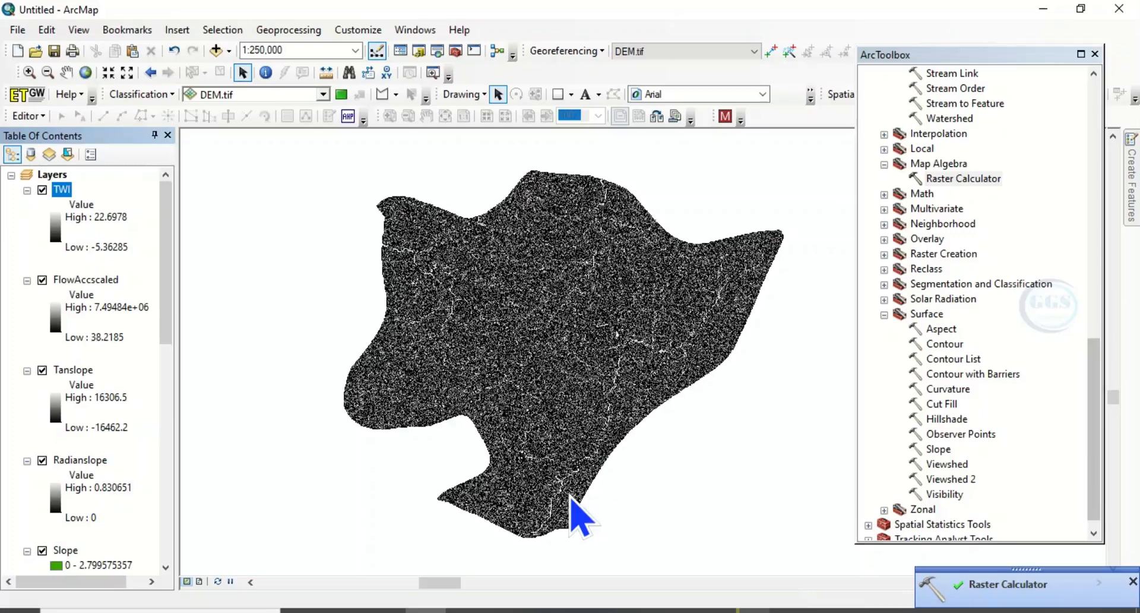
- Close ArcToolbox and hide the FlowAccscaled, Tanslope, Radianslope, Slope, Flowacc, Flowdir and DEM.tif layers
click(1095, 54)
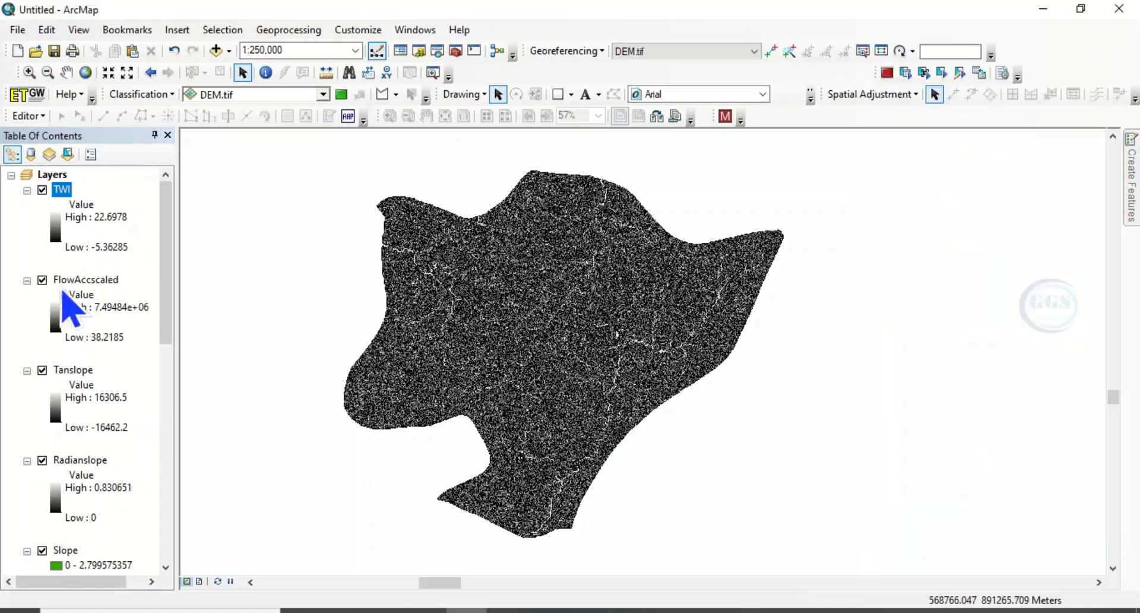
click(43, 282)
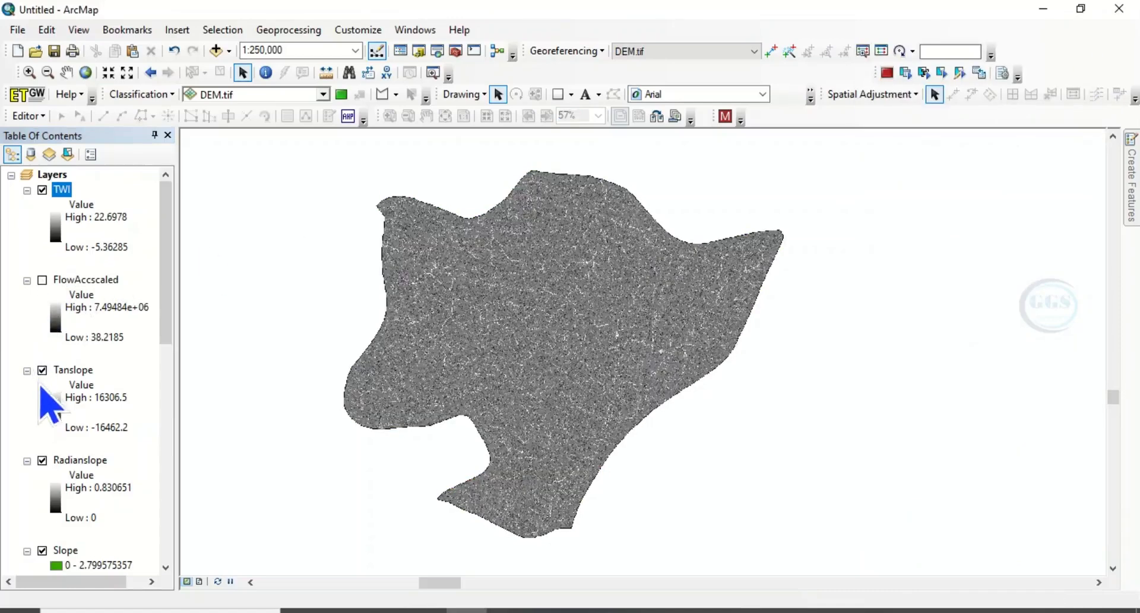
click(42, 371)
click(42, 461)
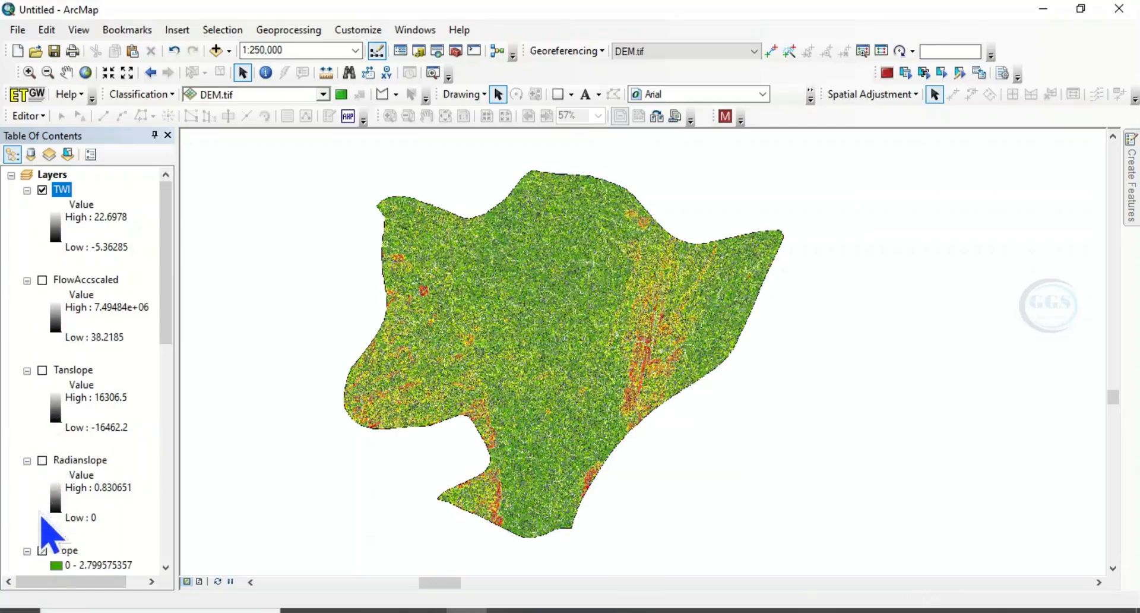
click(42, 550)
scroll(52, 534, down, 5)
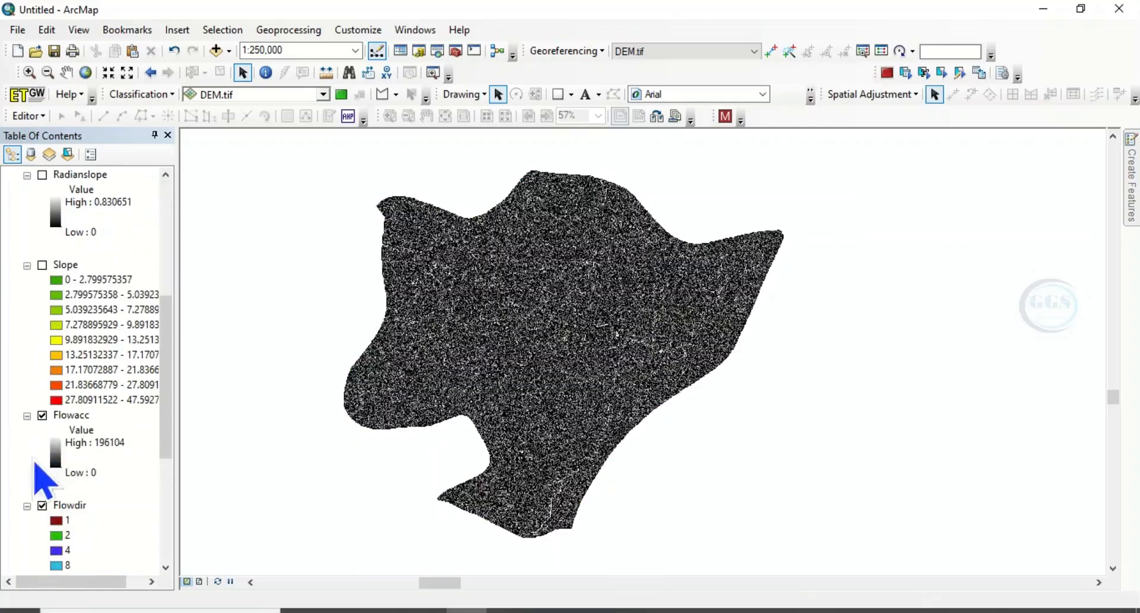
click(42, 415)
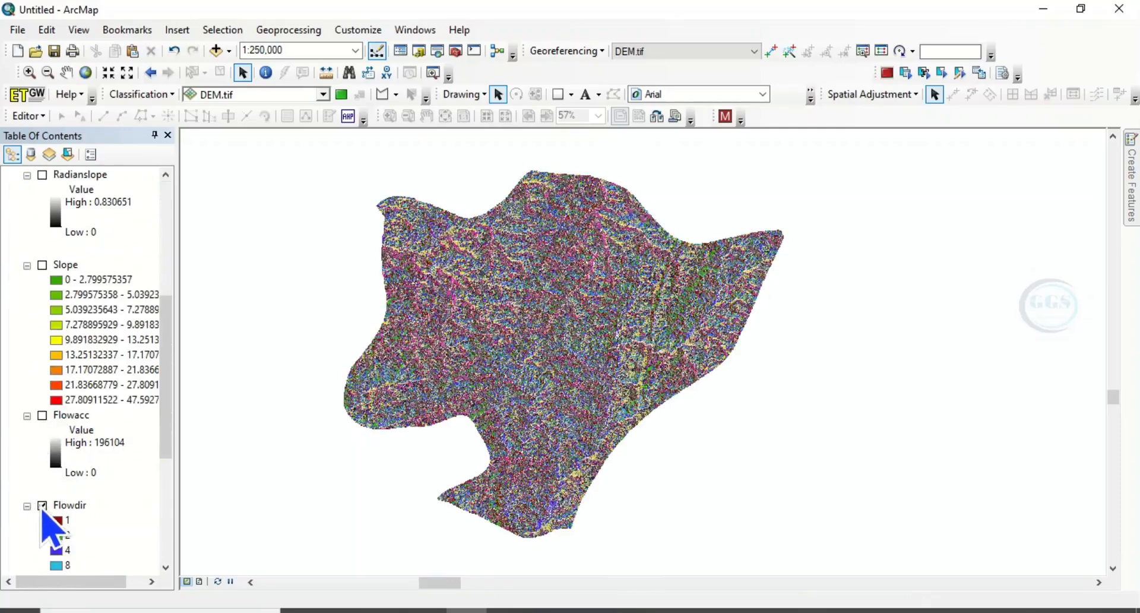
click(42, 506)
scroll(36, 487, down, 5)
click(42, 475)
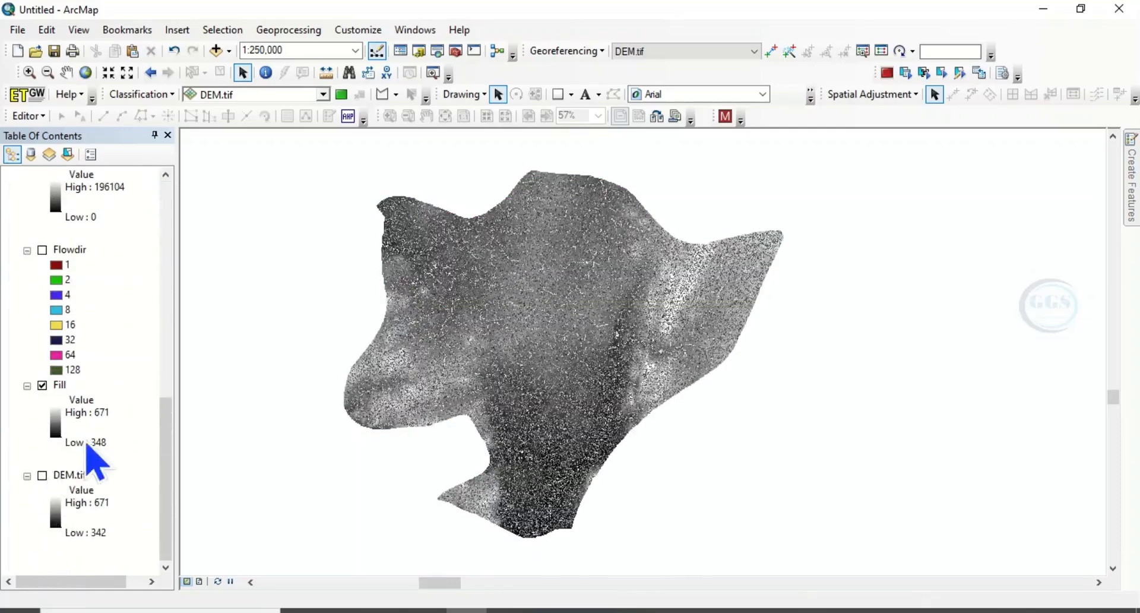
scroll(87, 446, up, 10)
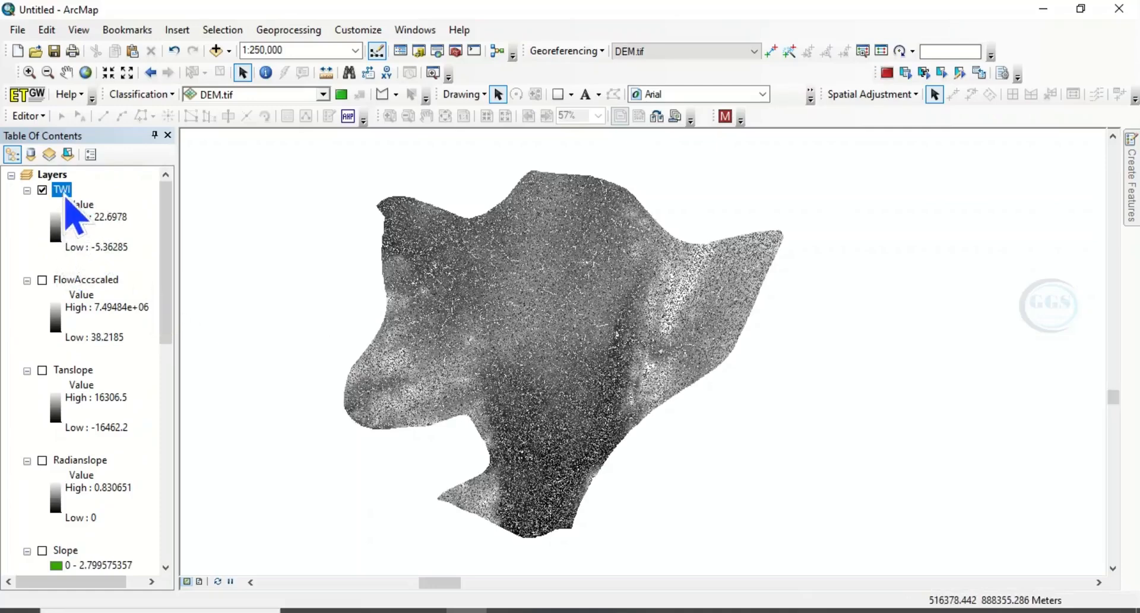
- Switch the TWI layer's symbology from stretched to classified, keeping 5 Natural Breaks (Jenks) classes
click(66, 196)
right_click(66, 196)
click(110, 433)
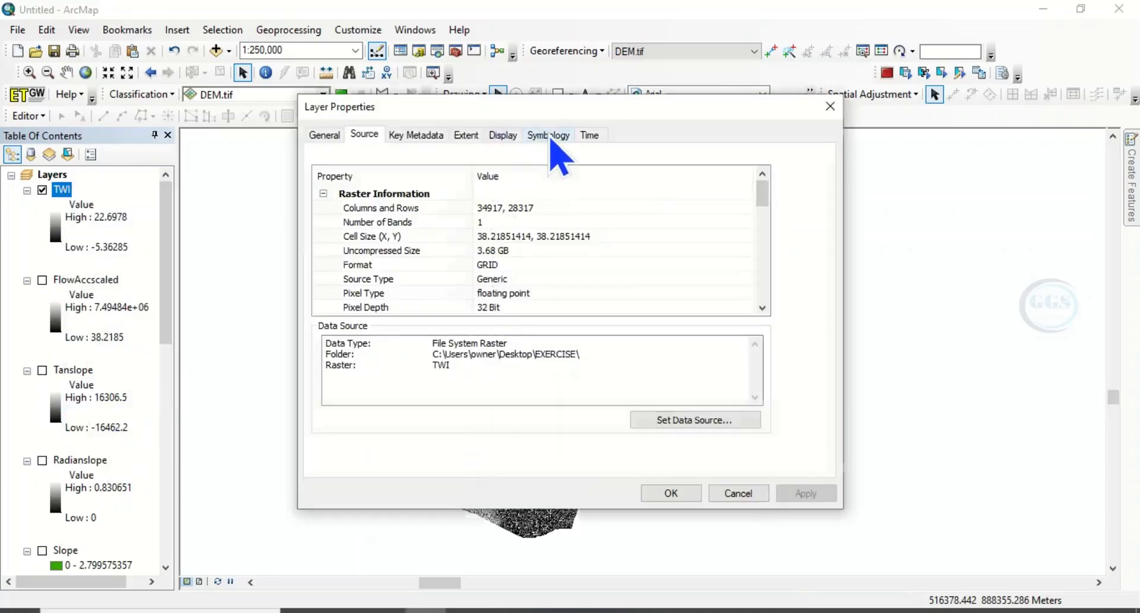
click(550, 137)
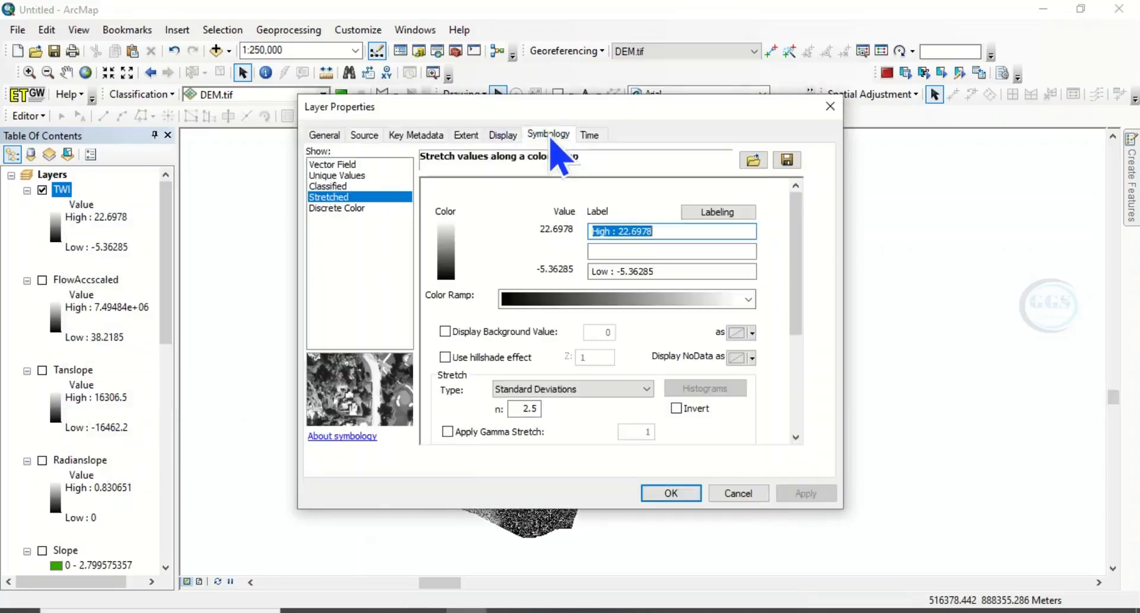
click(334, 186)
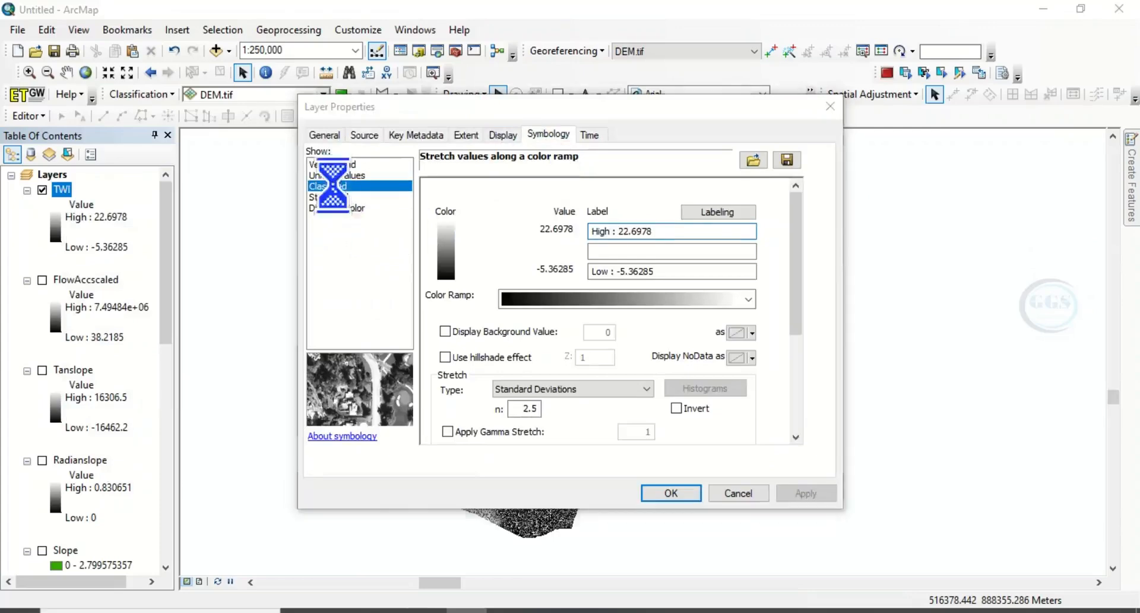
click(634, 372)
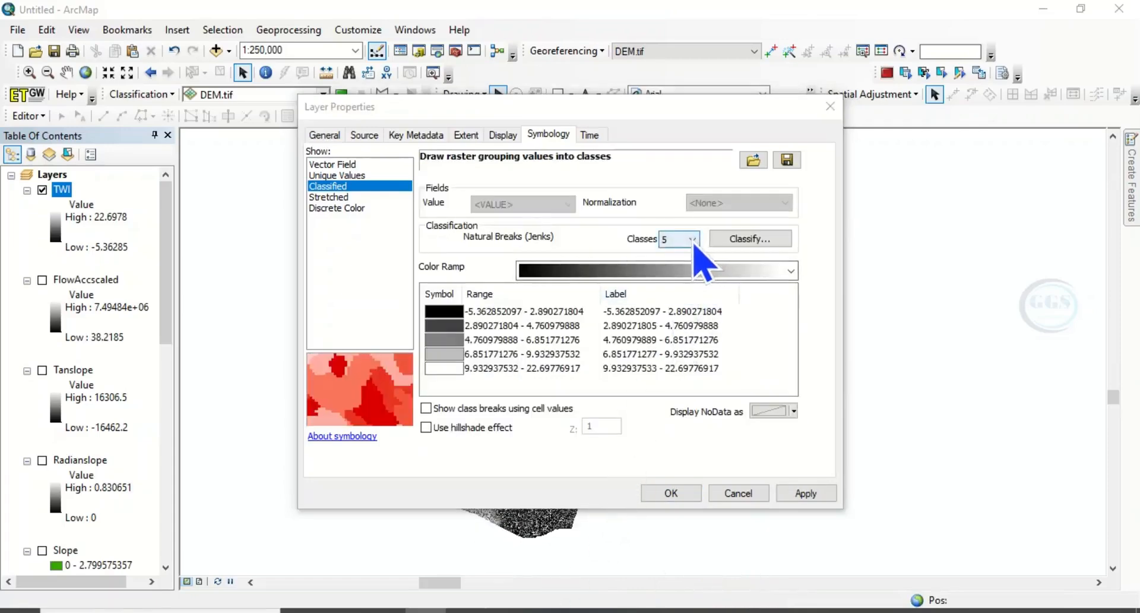
click(692, 239)
click(689, 241)
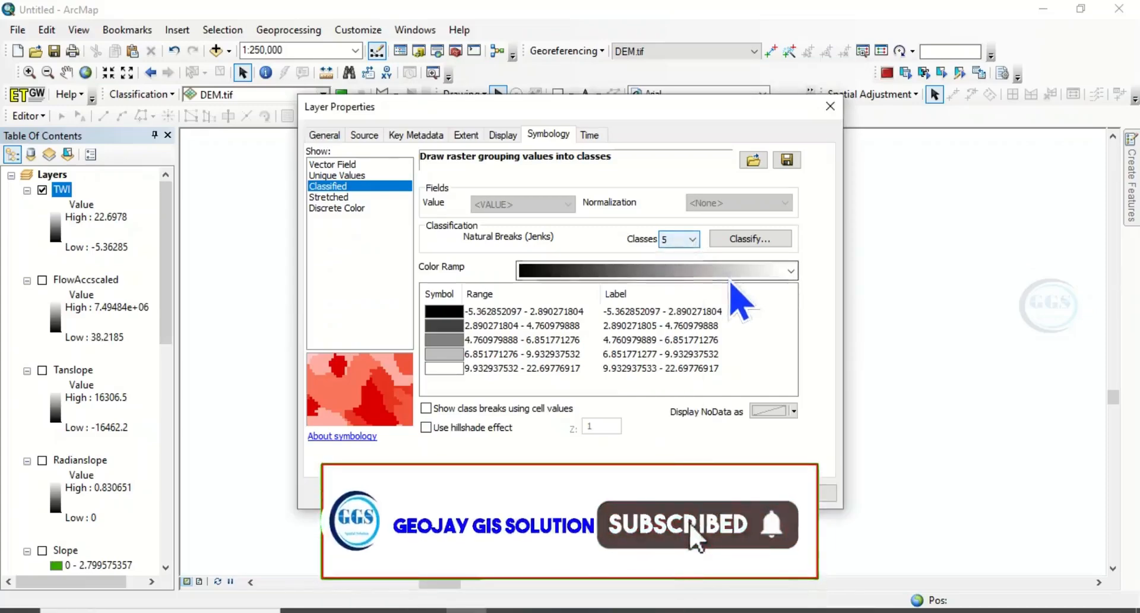
- Assign the dark green to yellow to red color ramp to the TWI classes and apply the symbology
click(793, 274)
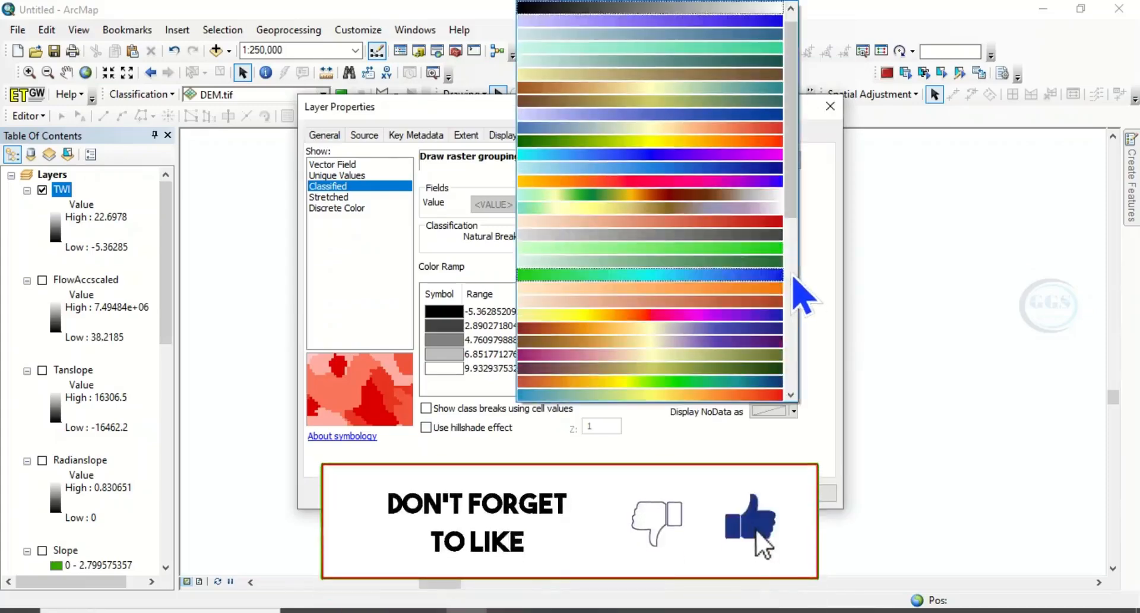
click(650, 144)
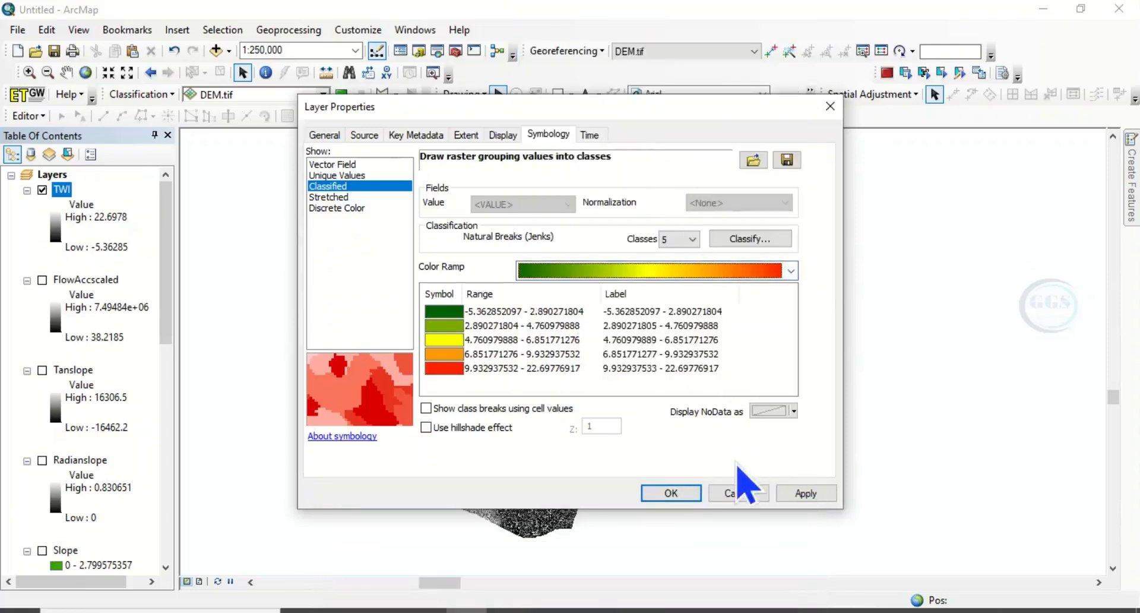
click(683, 496)
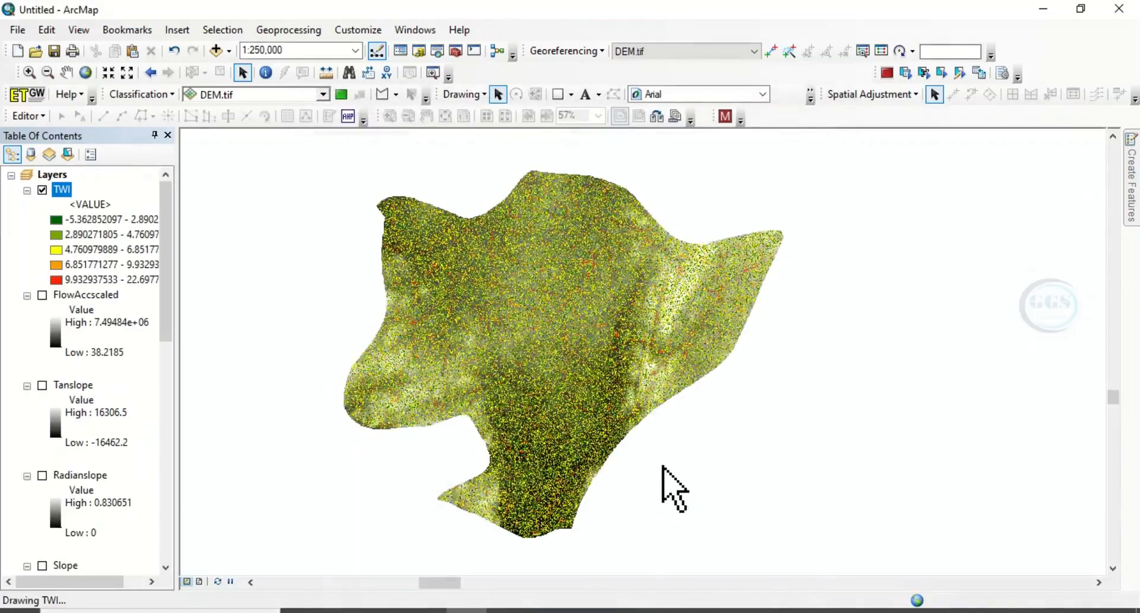
scroll(601, 425, down, 4)
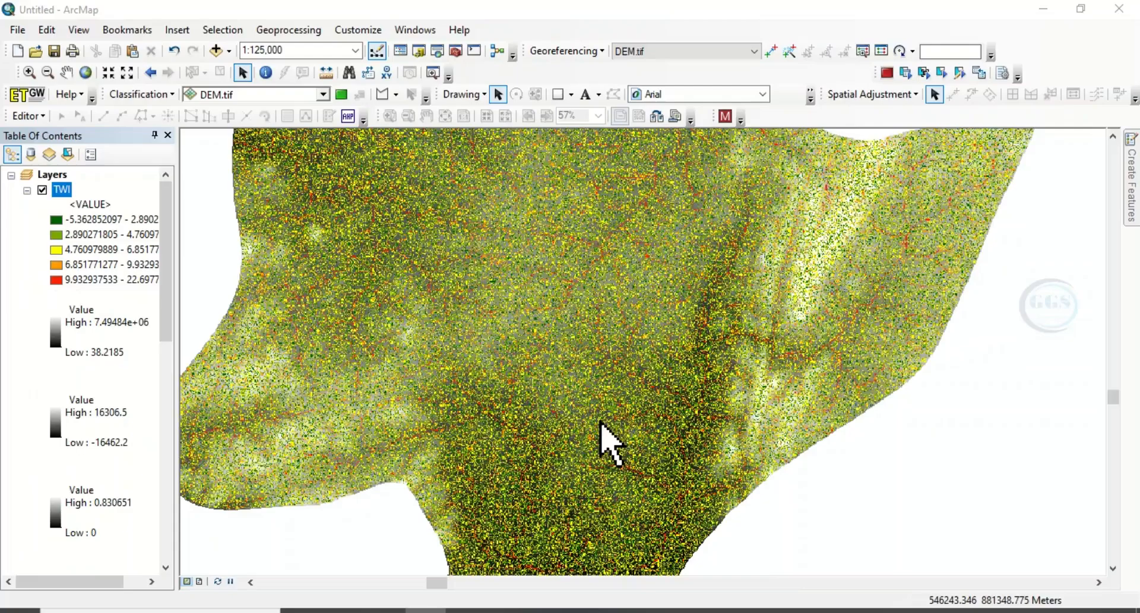
scroll(601, 420, down, 1)
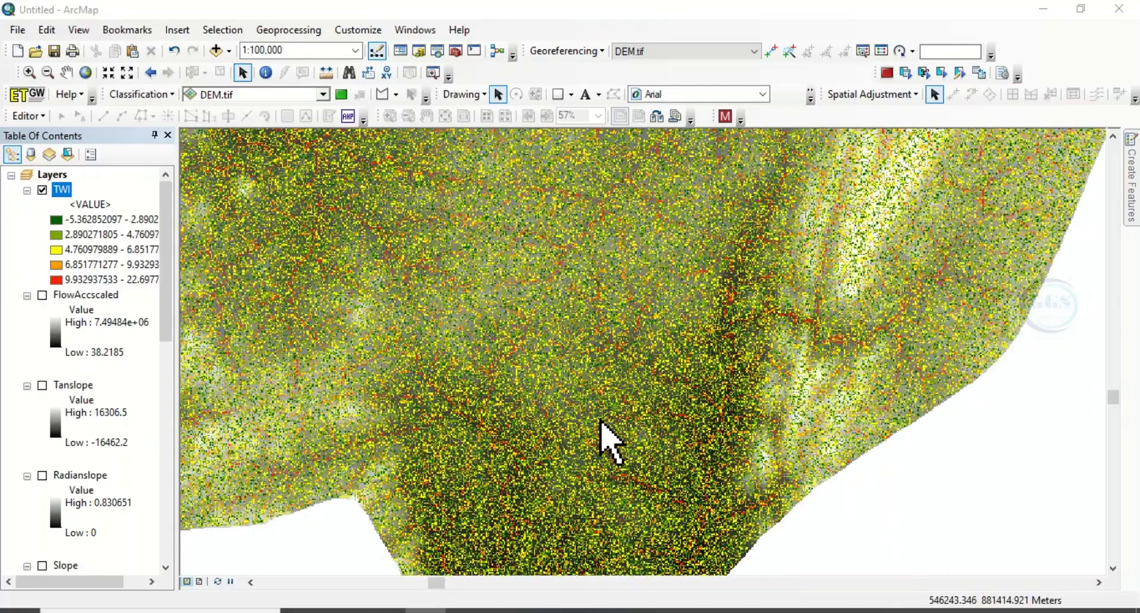
scroll(601, 420, up, 3)
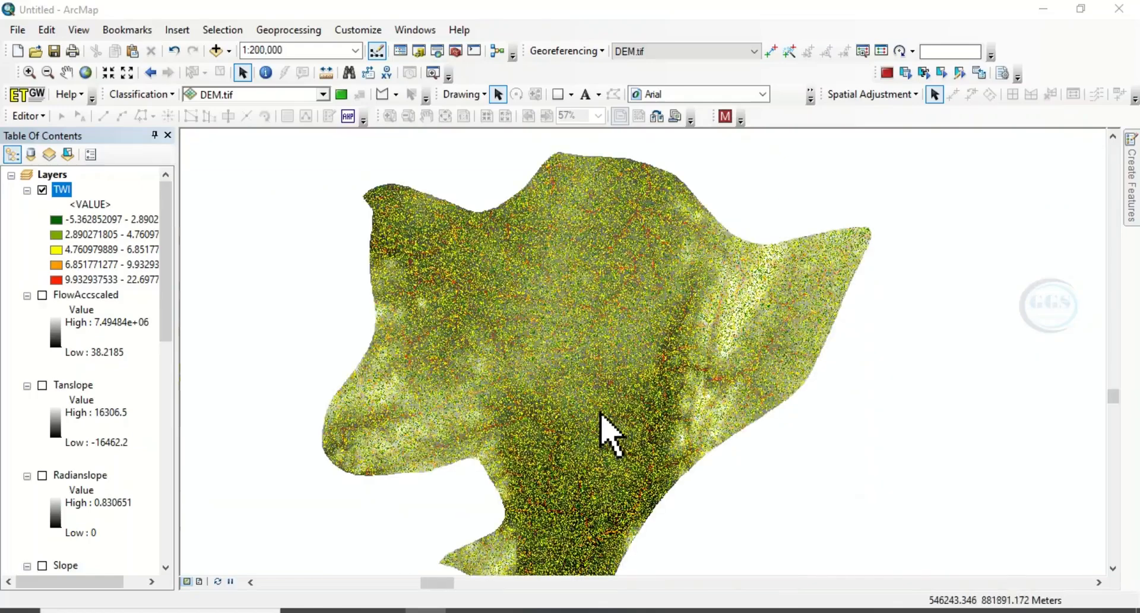